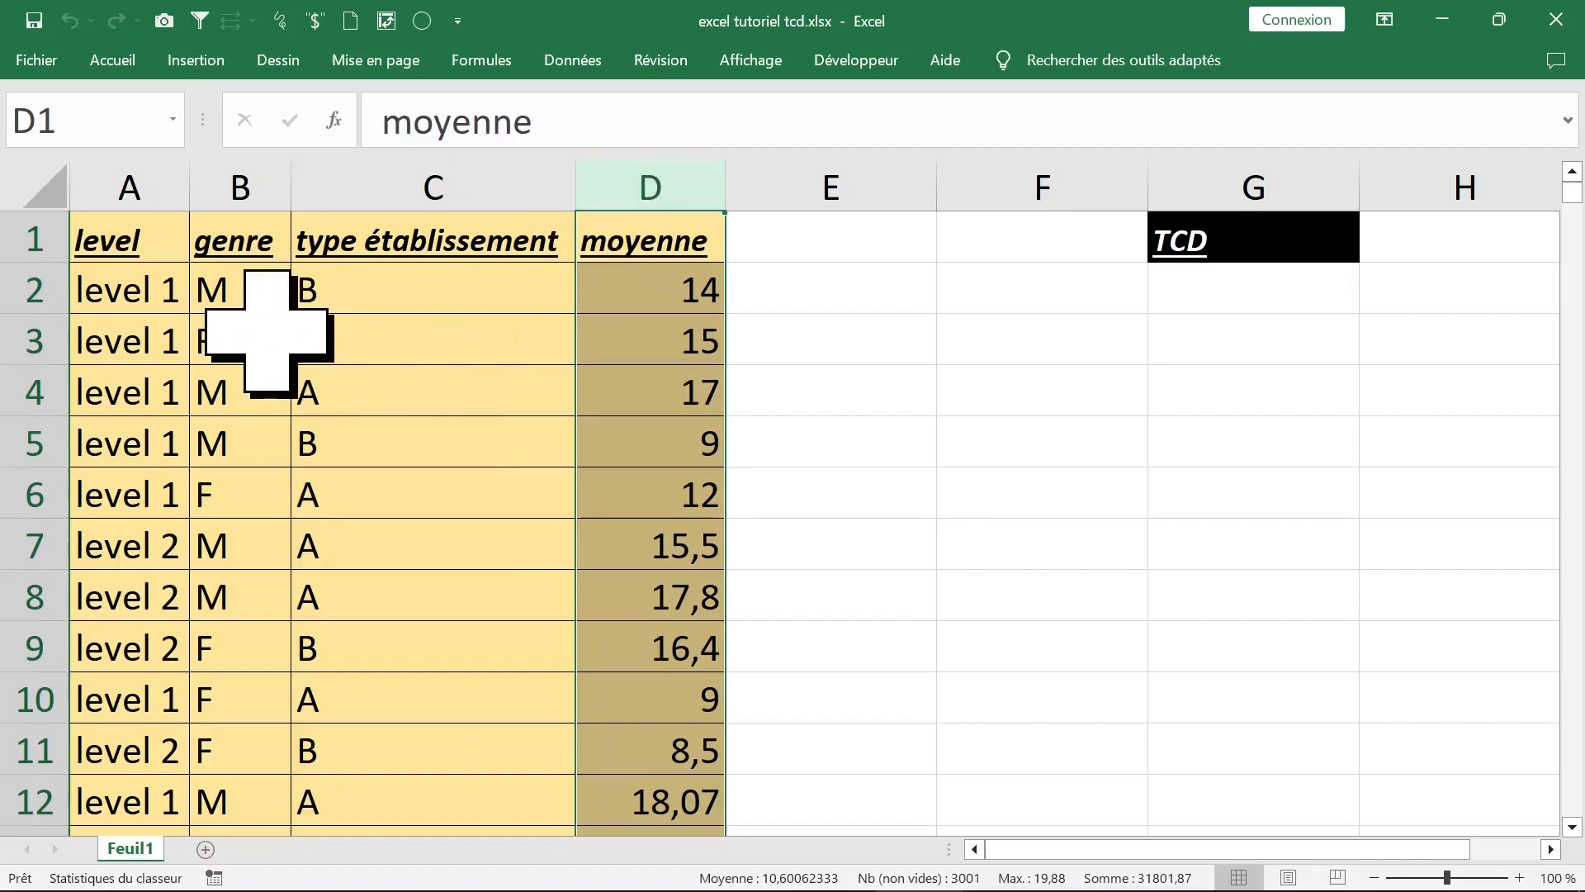
# Step: Insert a pivot table on a new worksheet from the level, genre, type établissement and moyenne data
pyautogui.click(241, 290)
pyautogui.click(248, 188)
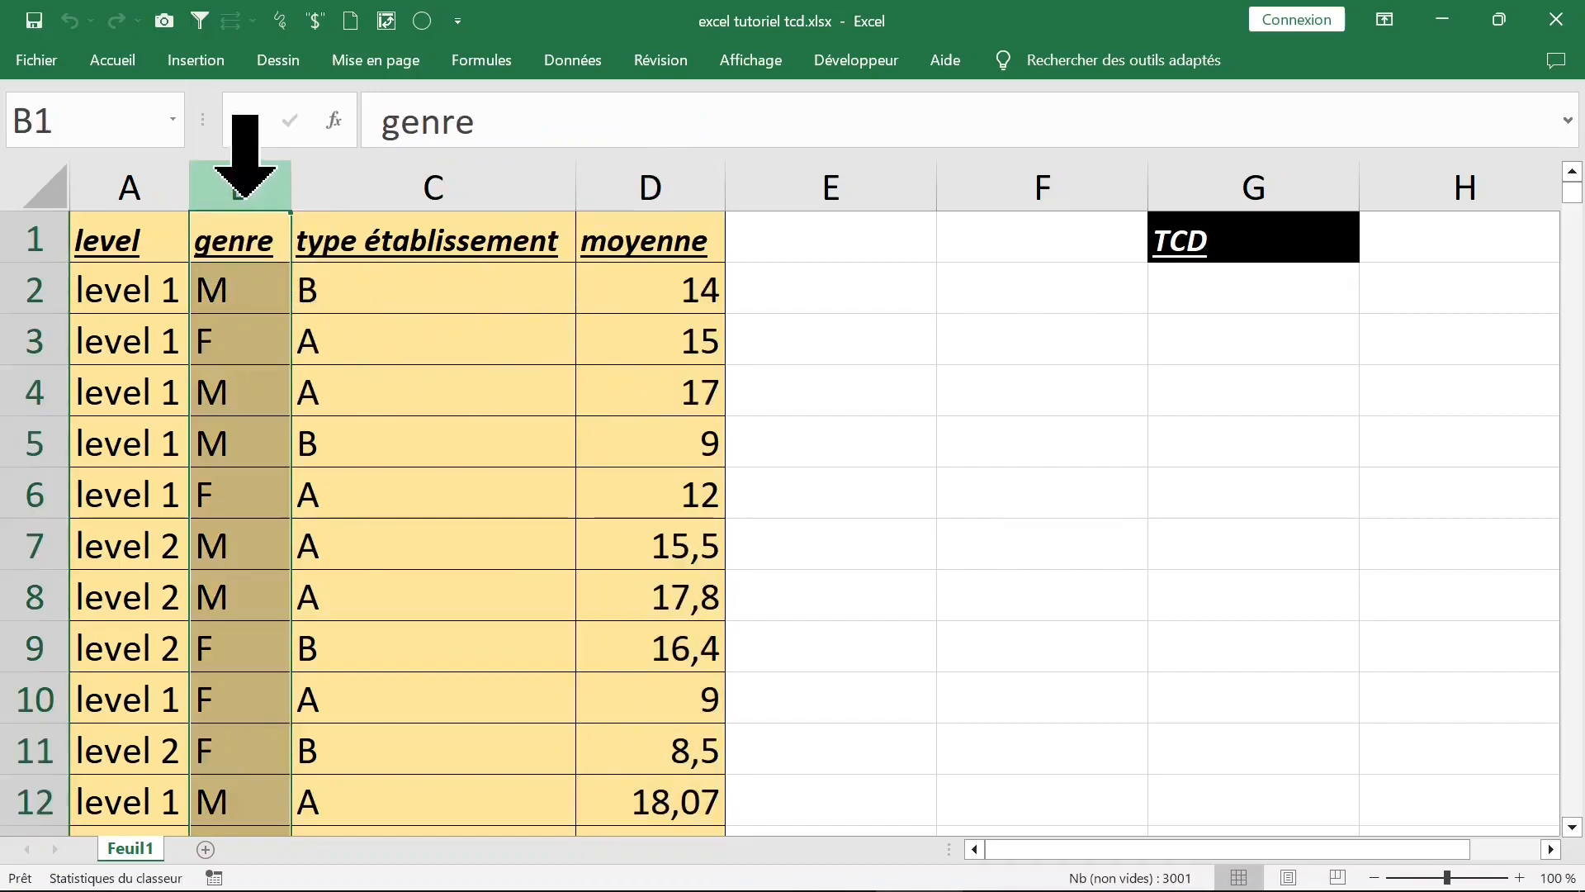
pyautogui.click(245, 307)
pyautogui.click(198, 59)
pyautogui.click(73, 107)
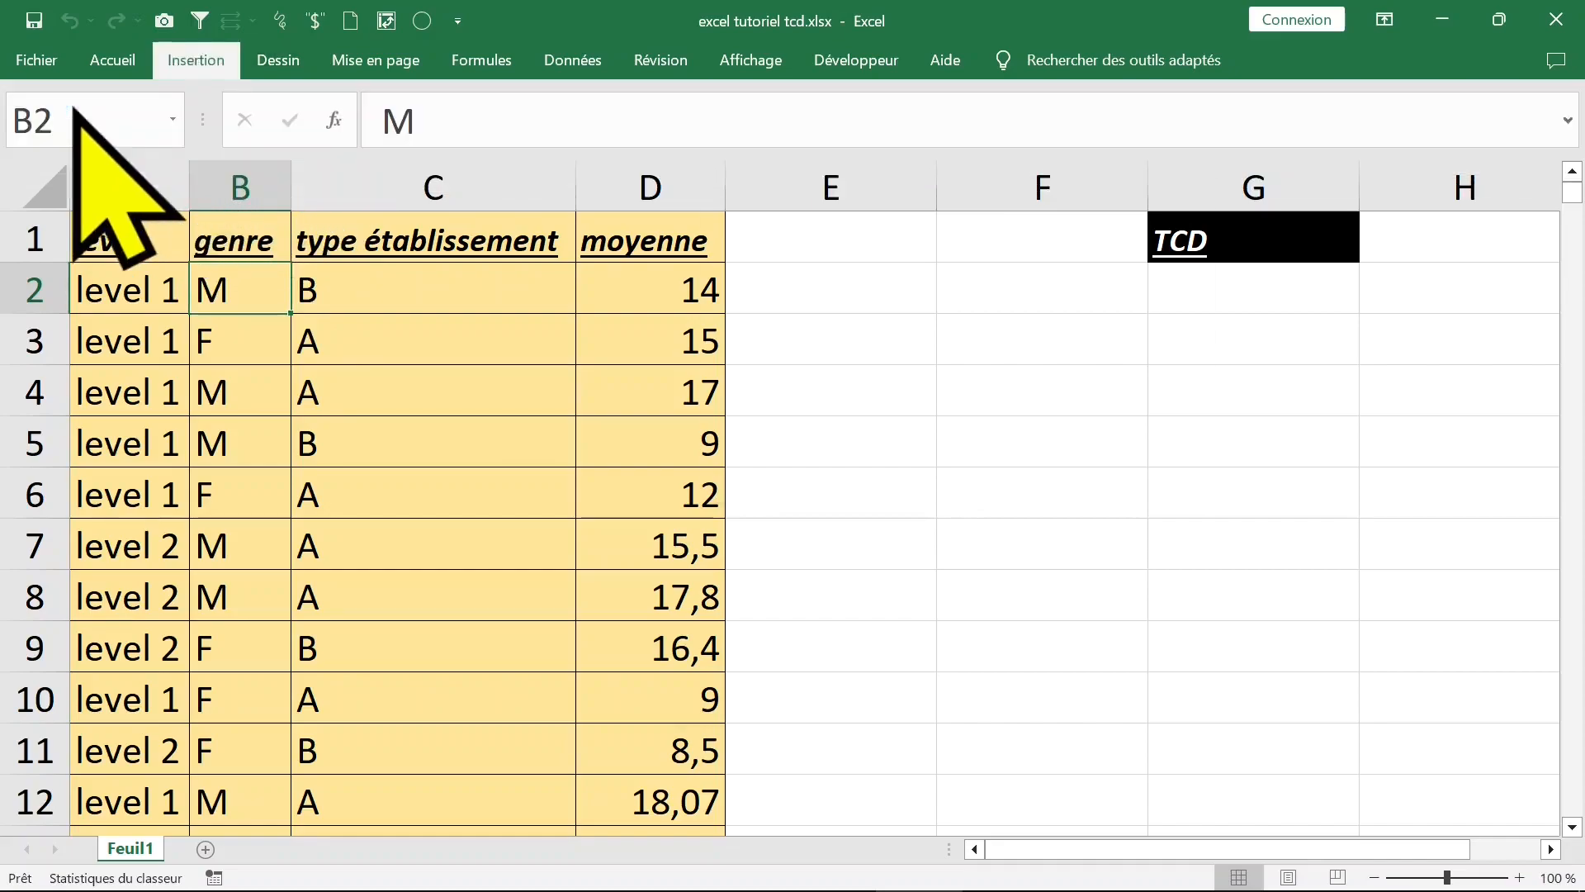
pyautogui.click(1042, 468)
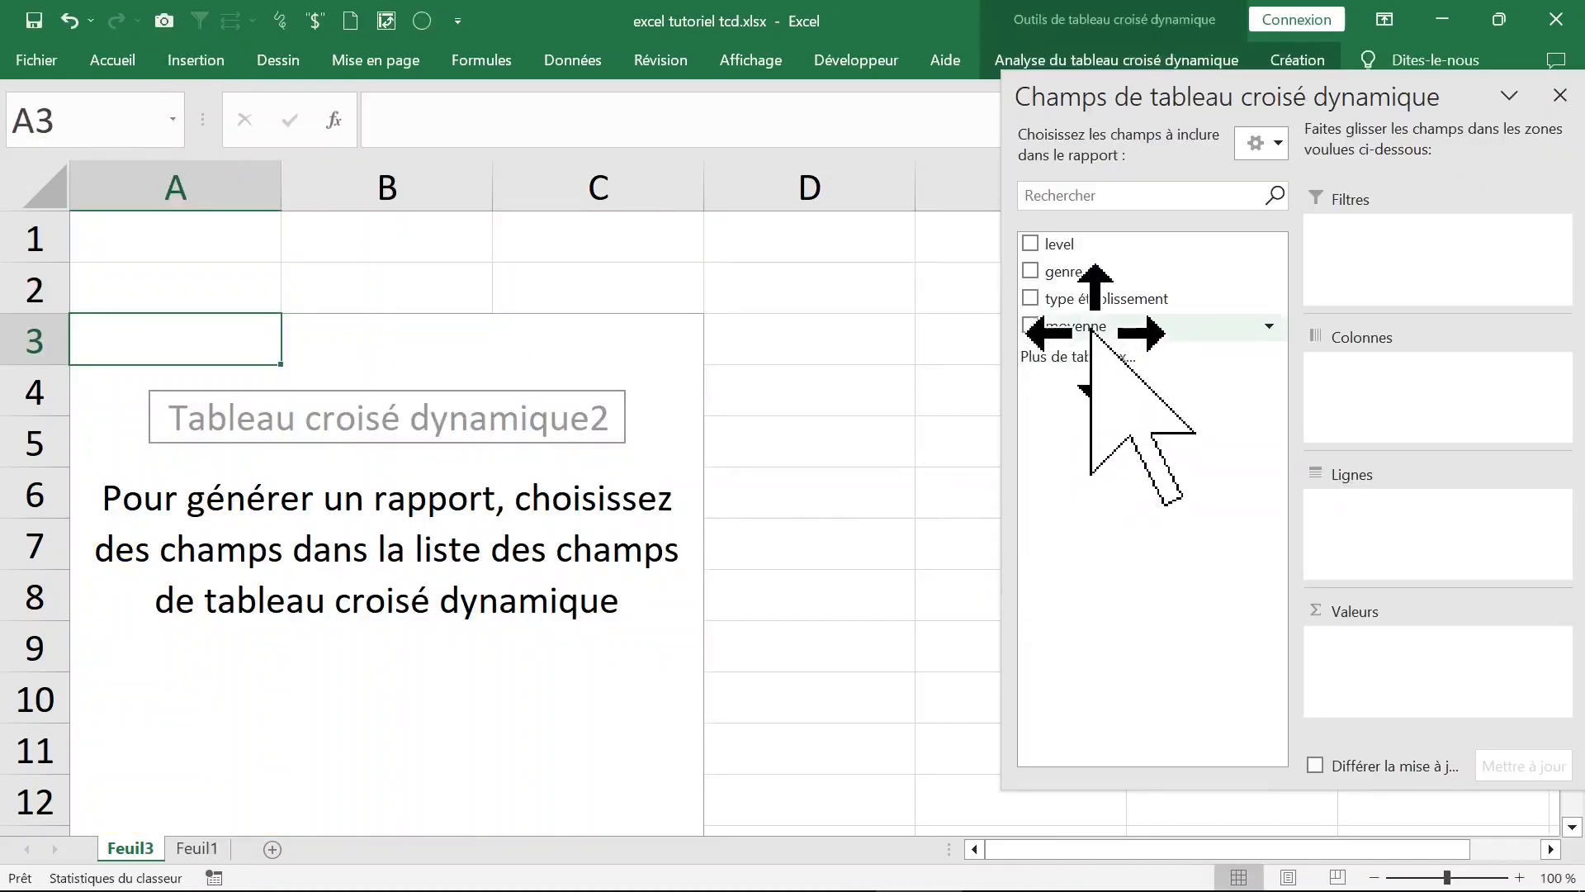
# Step: Add the genre field to the pivot table's values as a count and to its rows
pyautogui.moveTo(1083, 273); pyautogui.dragTo(1388, 653)
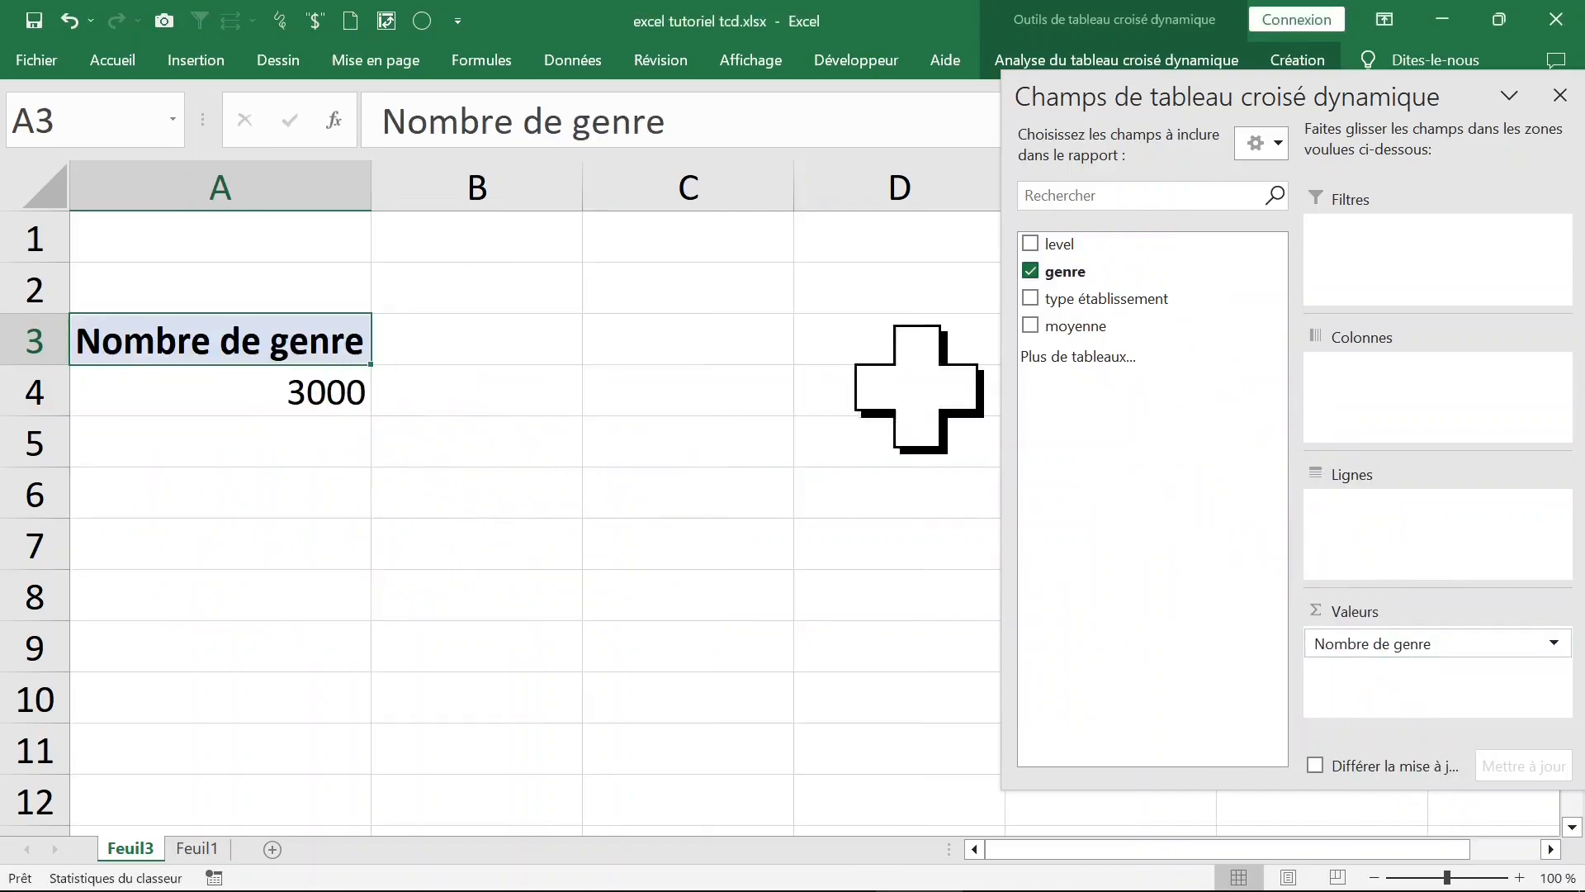
pyautogui.moveTo(1088, 270); pyautogui.dragTo(1346, 516)
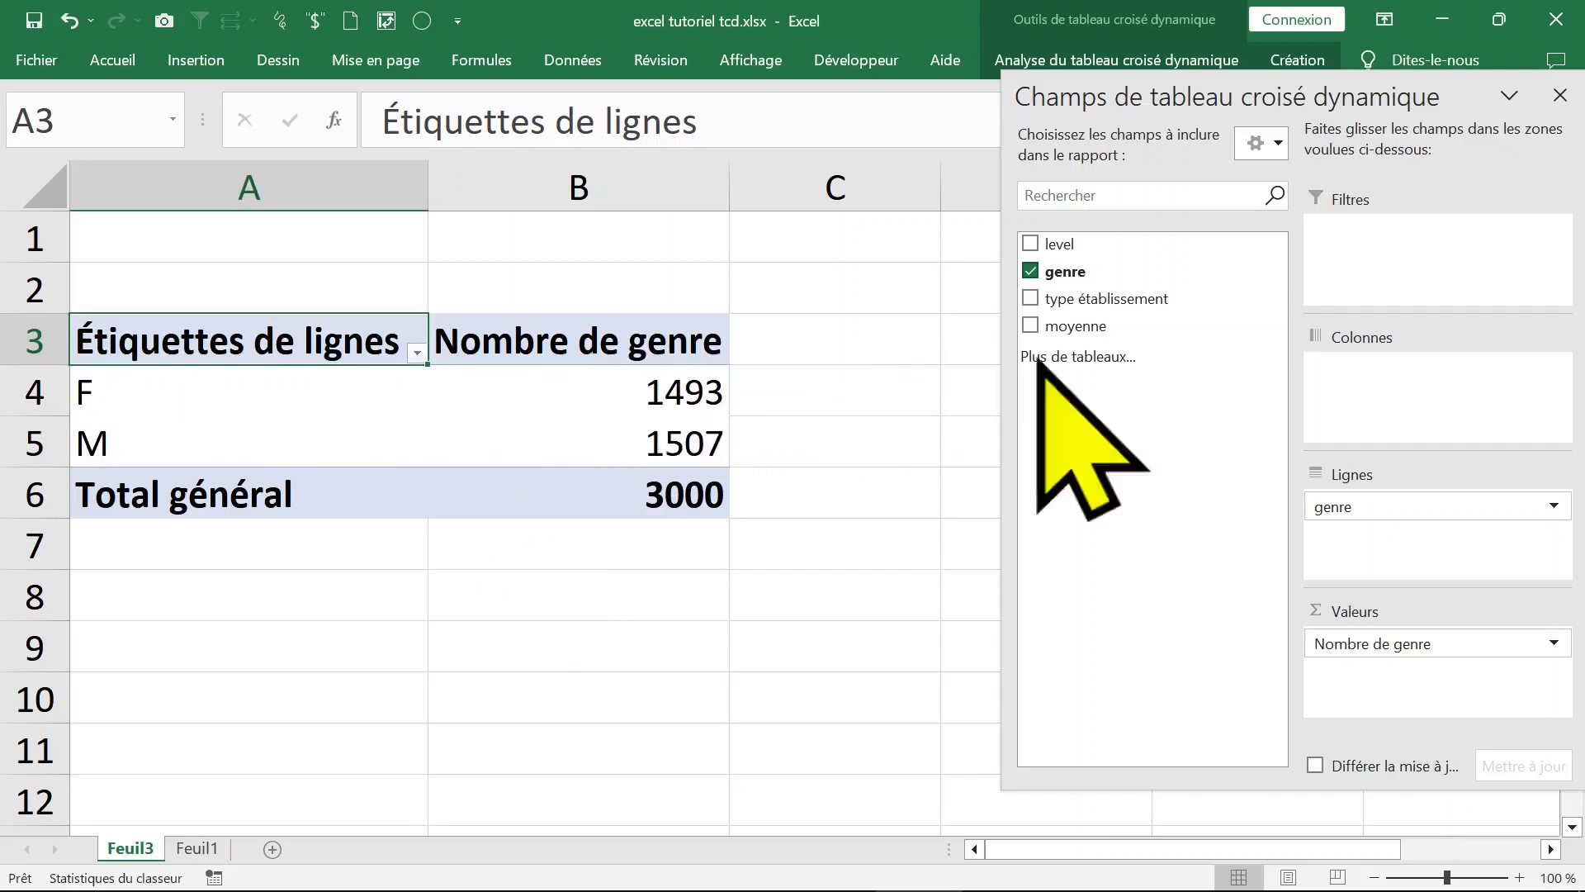
# Step: Move the genre field from the pivot table's rows to its columns
pyautogui.click(1410, 511)
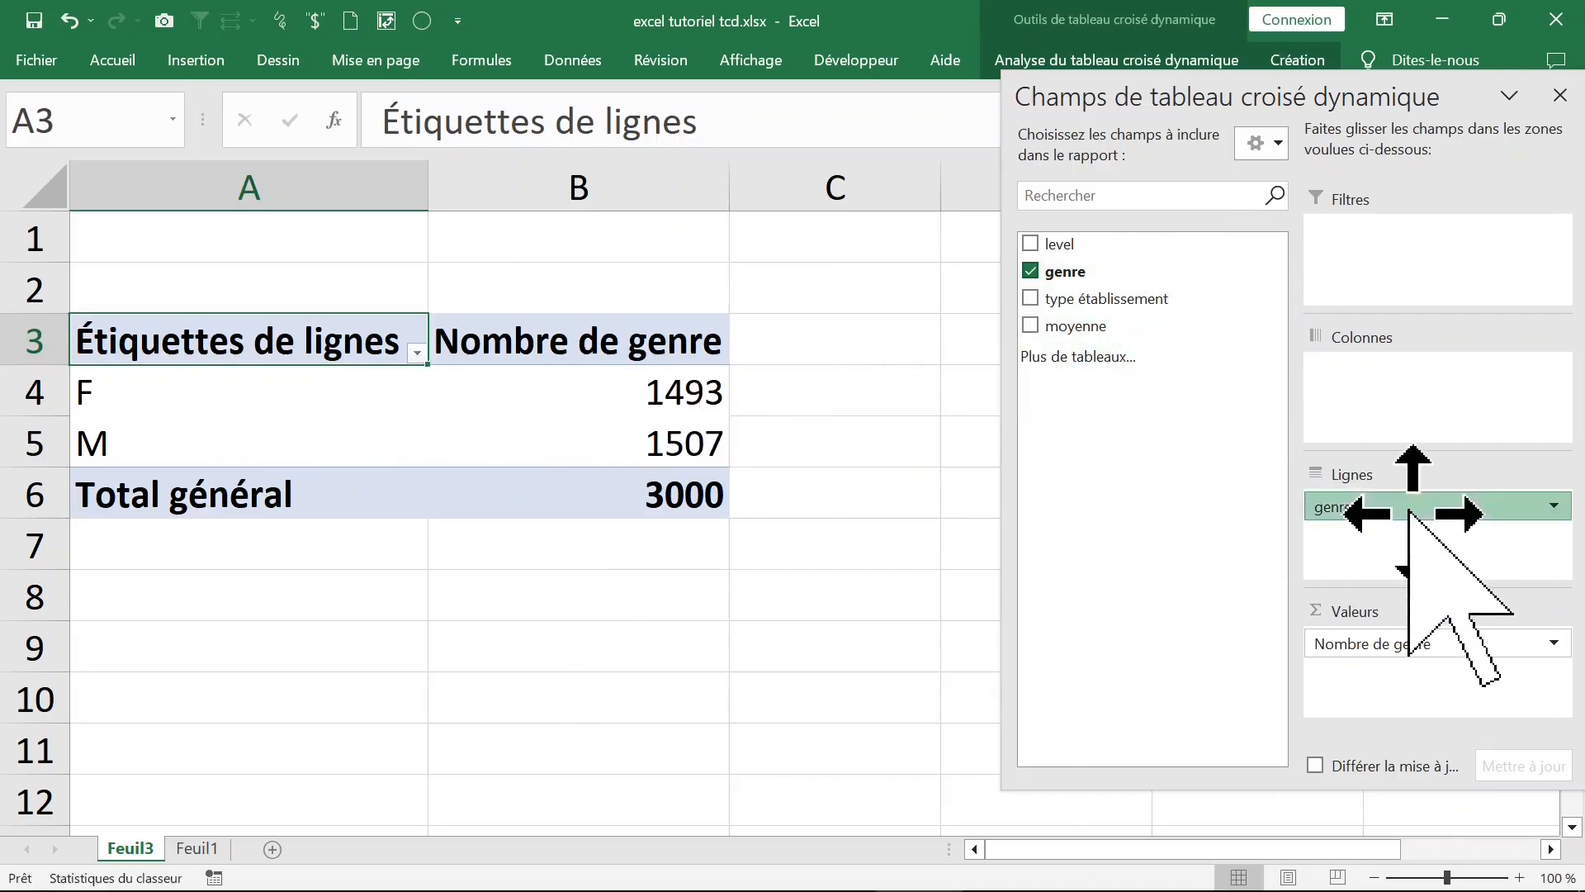
pyautogui.moveTo(1408, 511); pyautogui.dragTo(1406, 403)
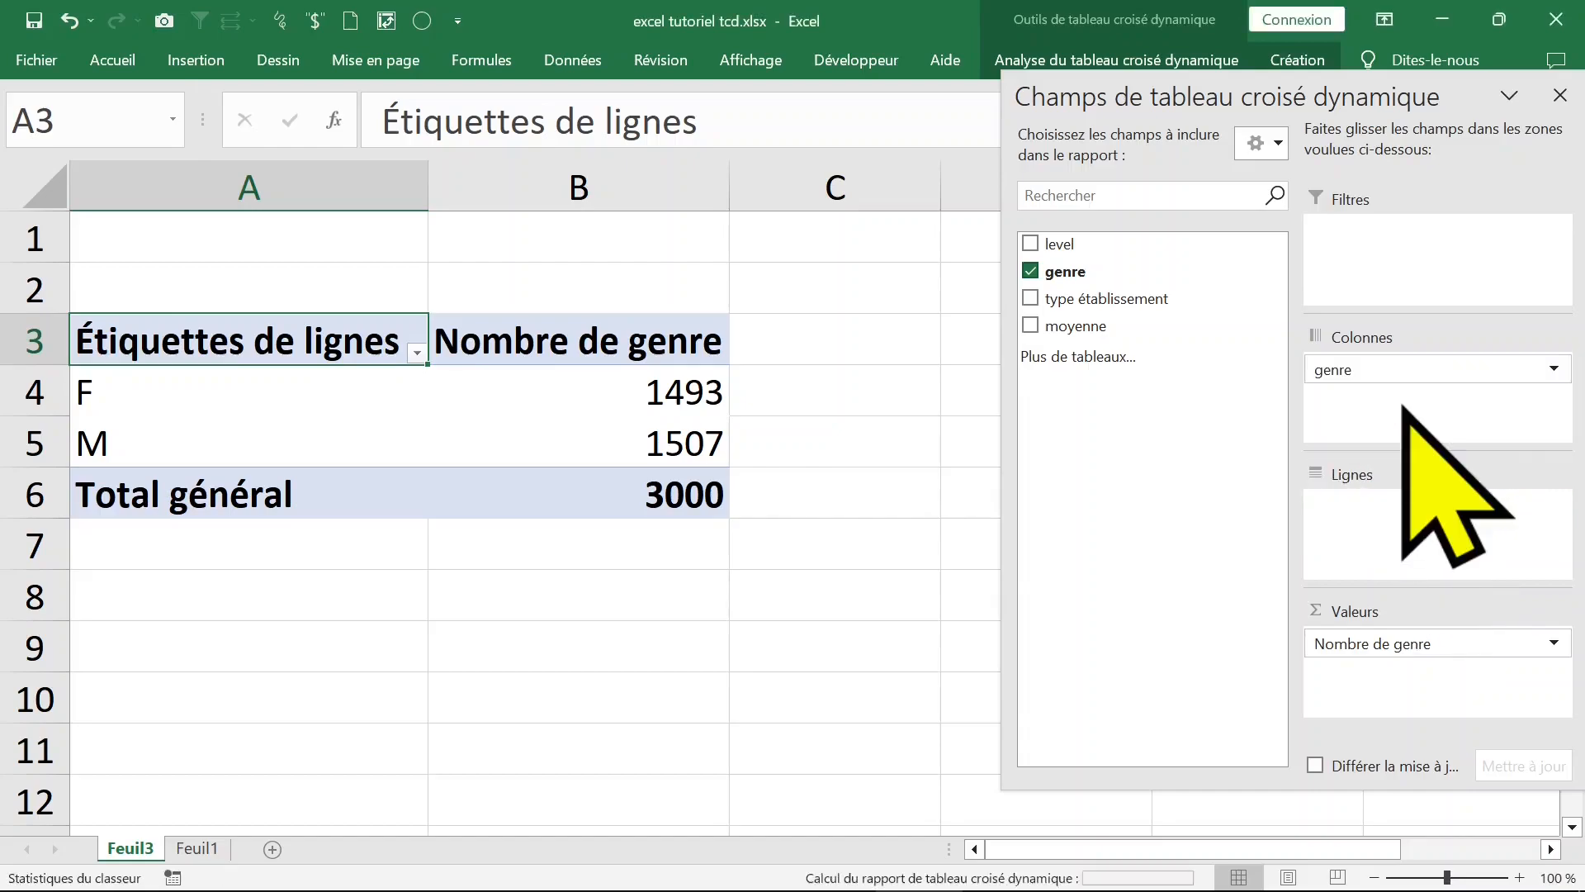
pyautogui.click(690, 548)
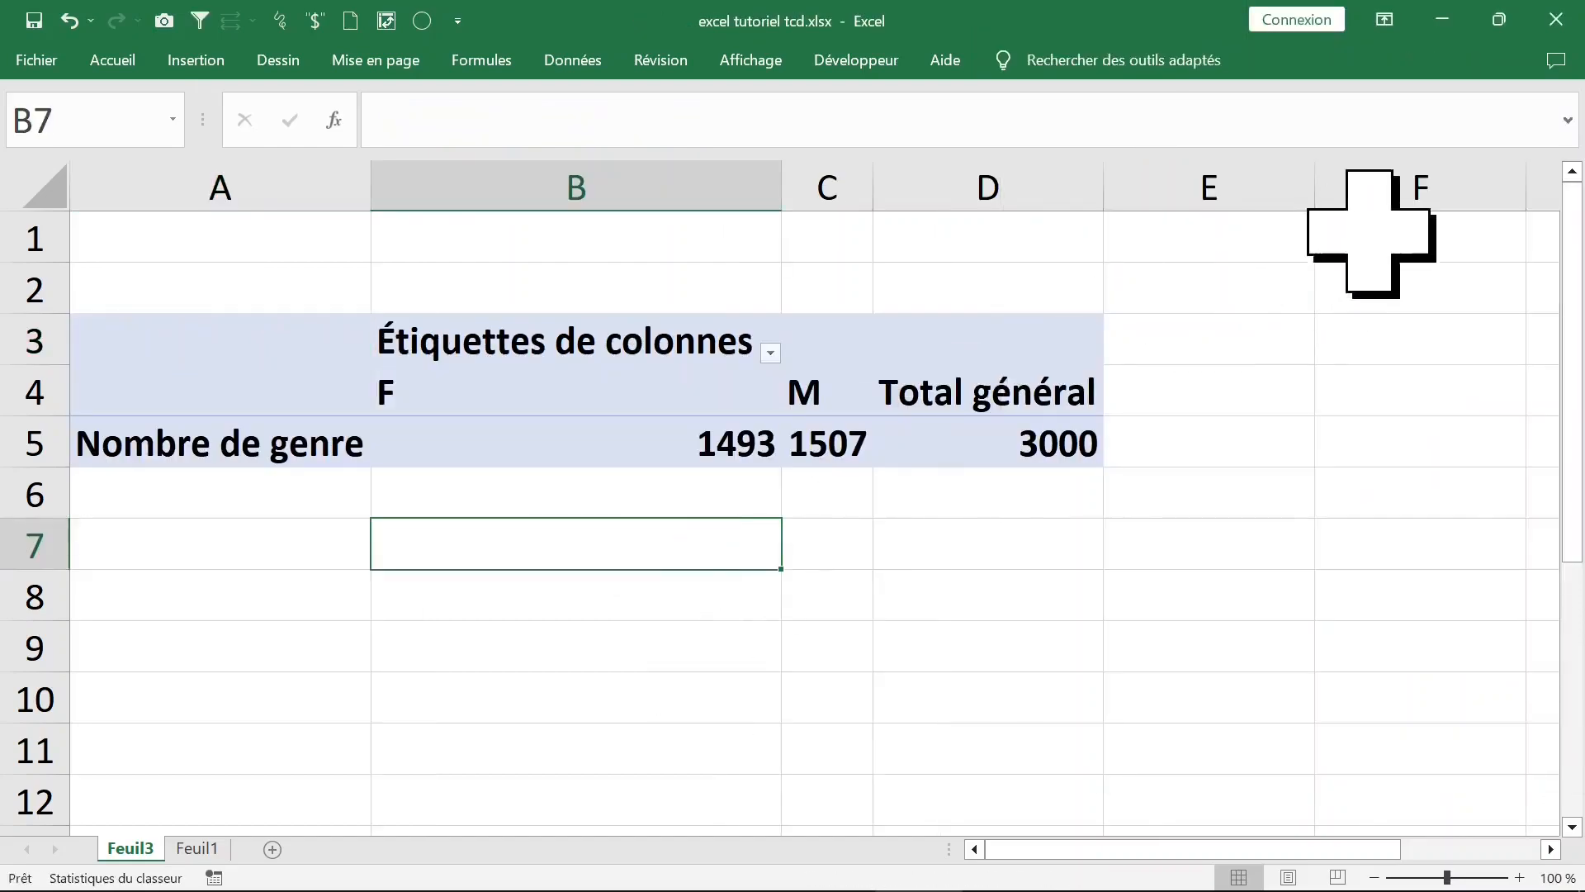
# Step: Close the PivotTable field list
pyautogui.click(916, 351)
pyautogui.moveTo(609, 384); pyautogui.dragTo(606, 455)
pyautogui.click(604, 558)
pyautogui.click(271, 355)
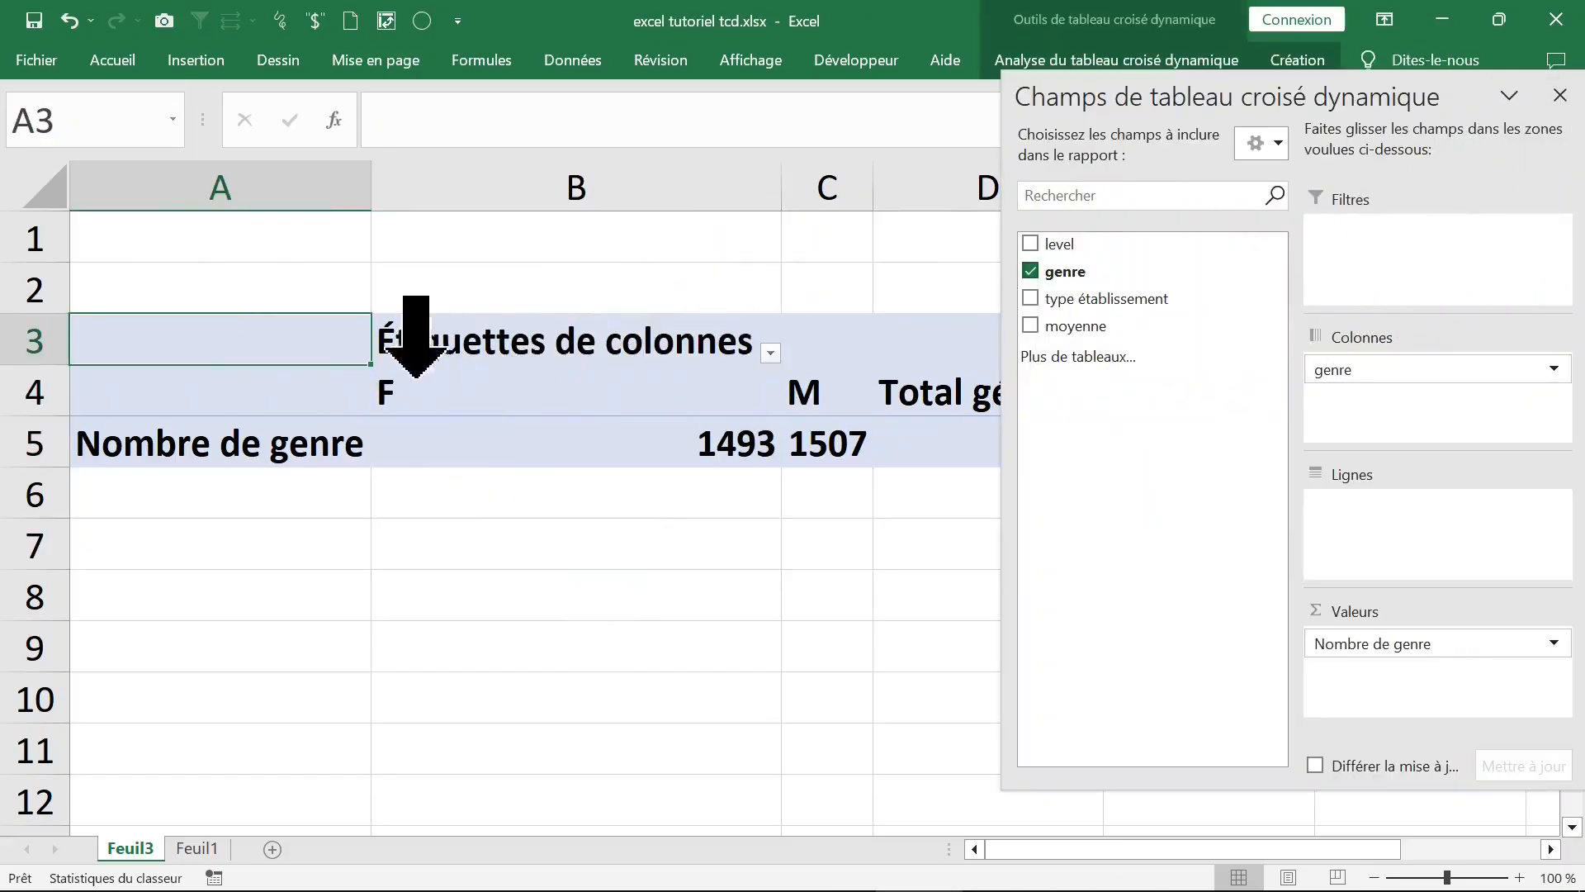
pyautogui.click(1561, 97)
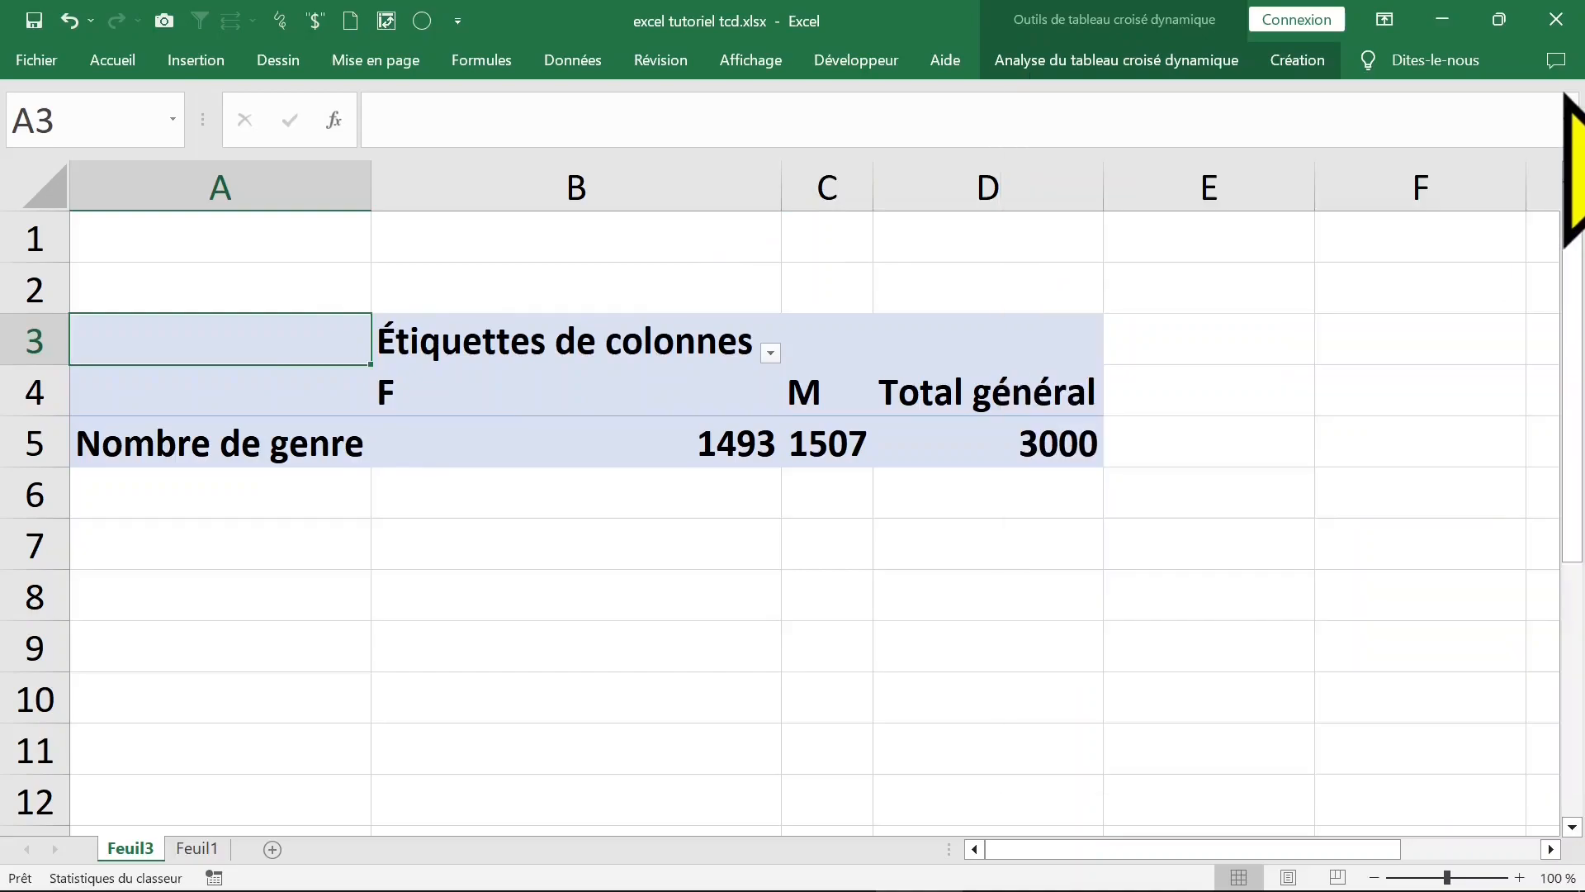
# Step: Set the pivot table's report layout to outline form (mode Plan)
pyautogui.click(643, 337)
pyautogui.click(608, 411)
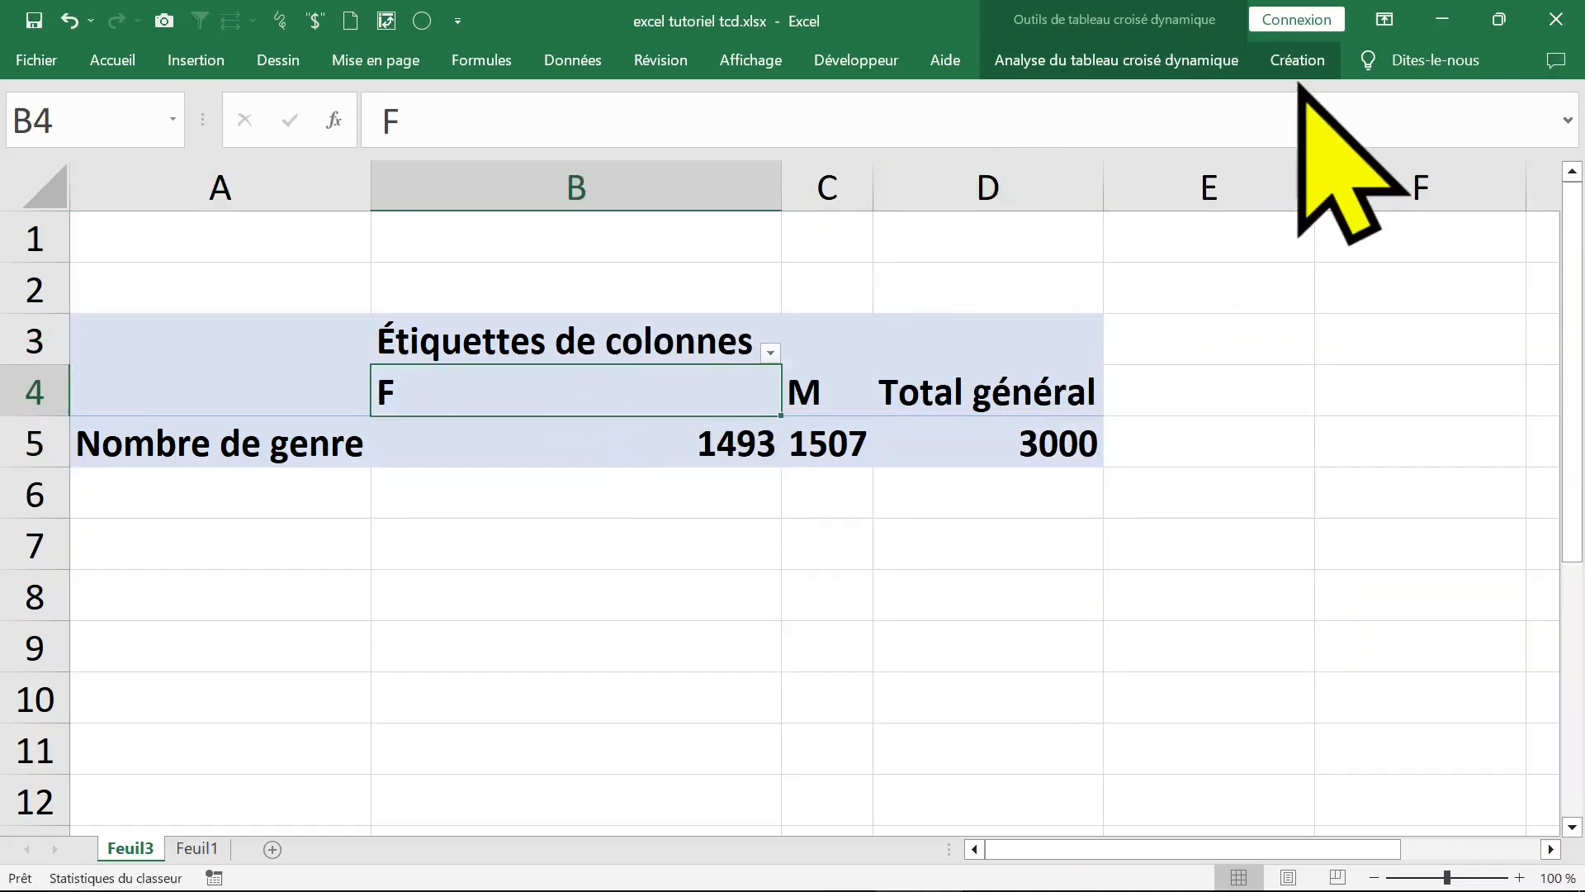
pyautogui.click(1148, 63)
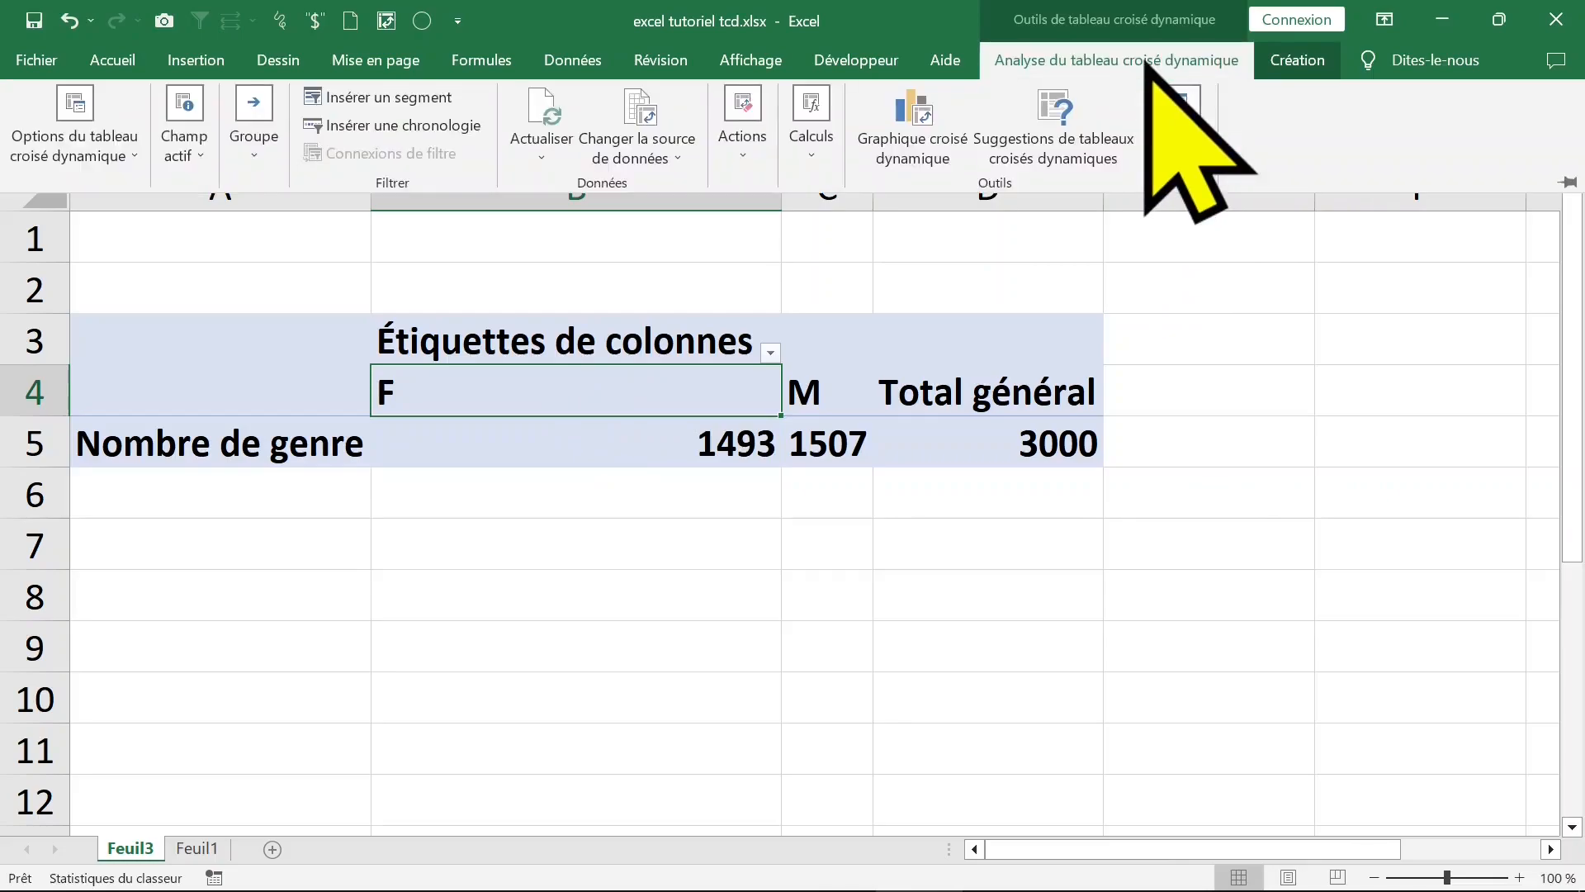
pyautogui.click(1304, 65)
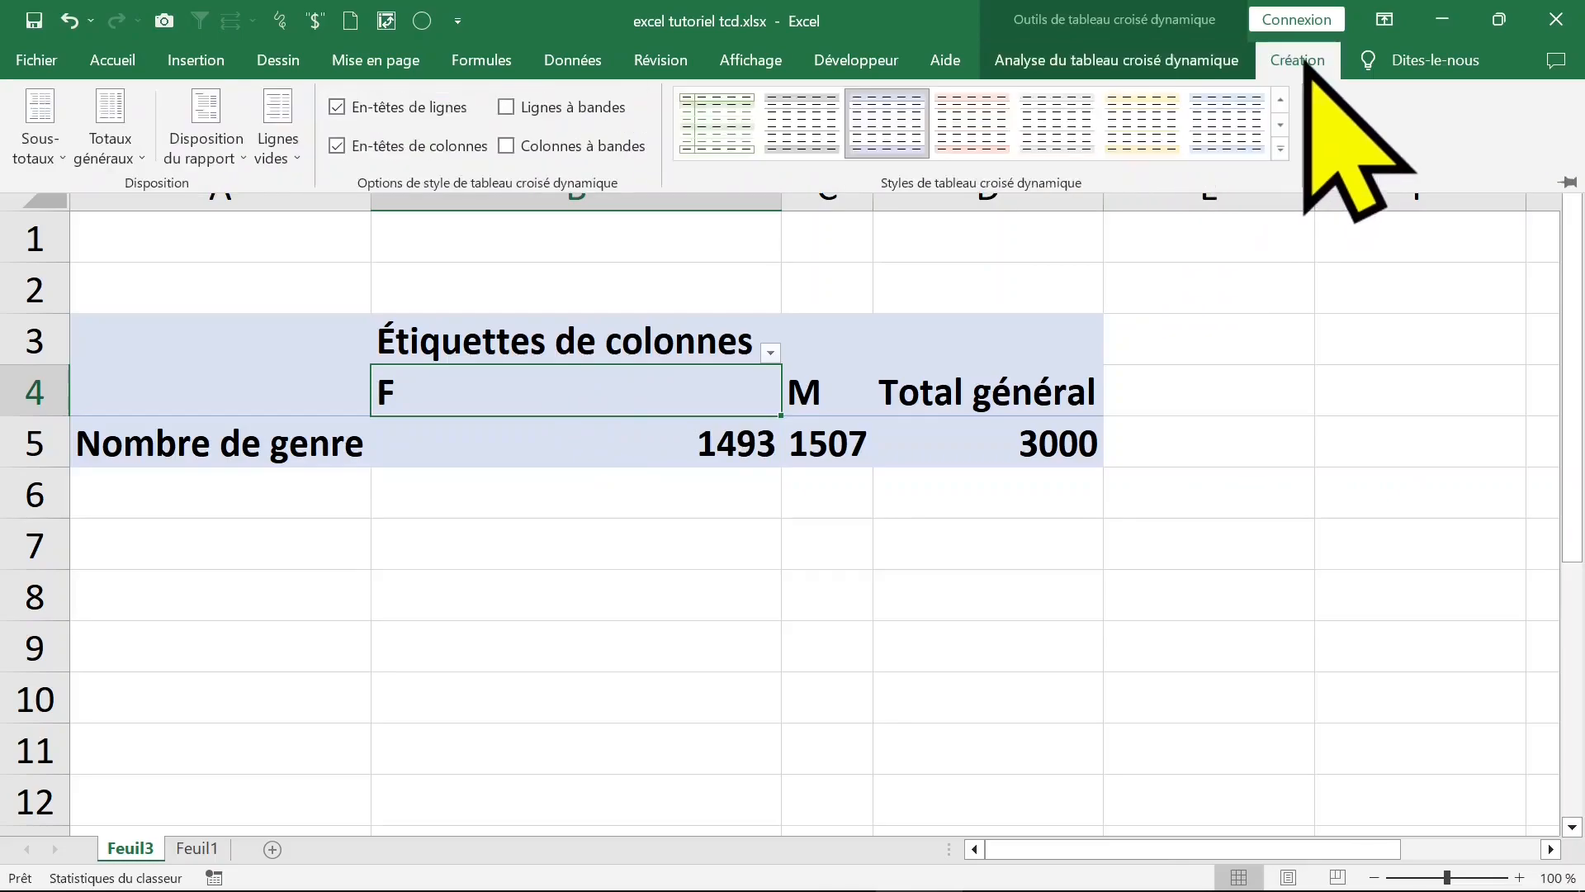
pyautogui.click(228, 162)
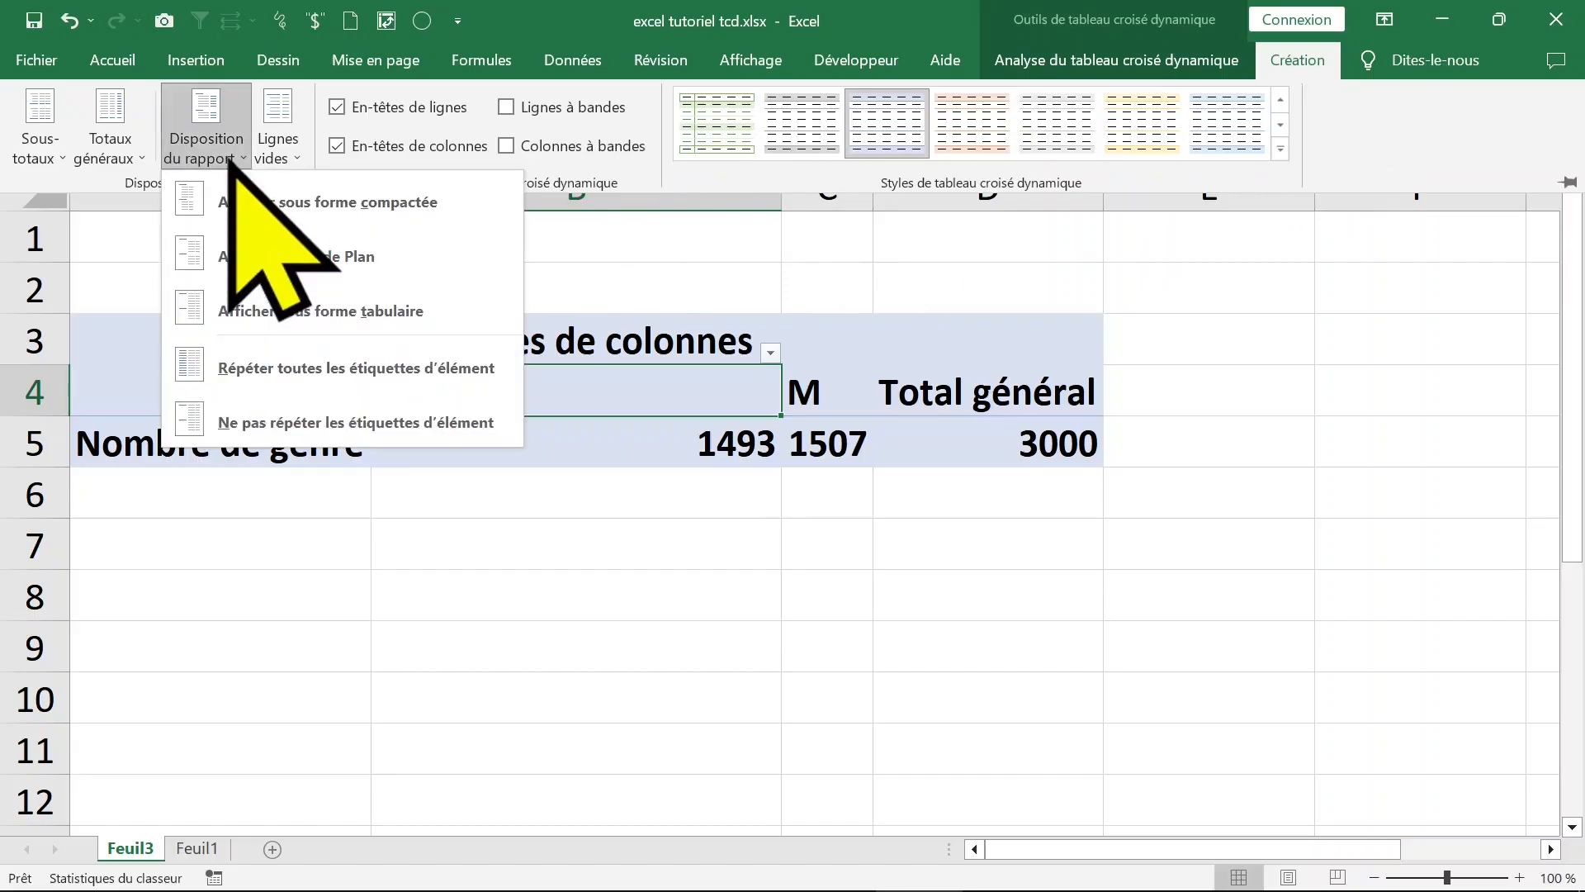
pyautogui.click(287, 256)
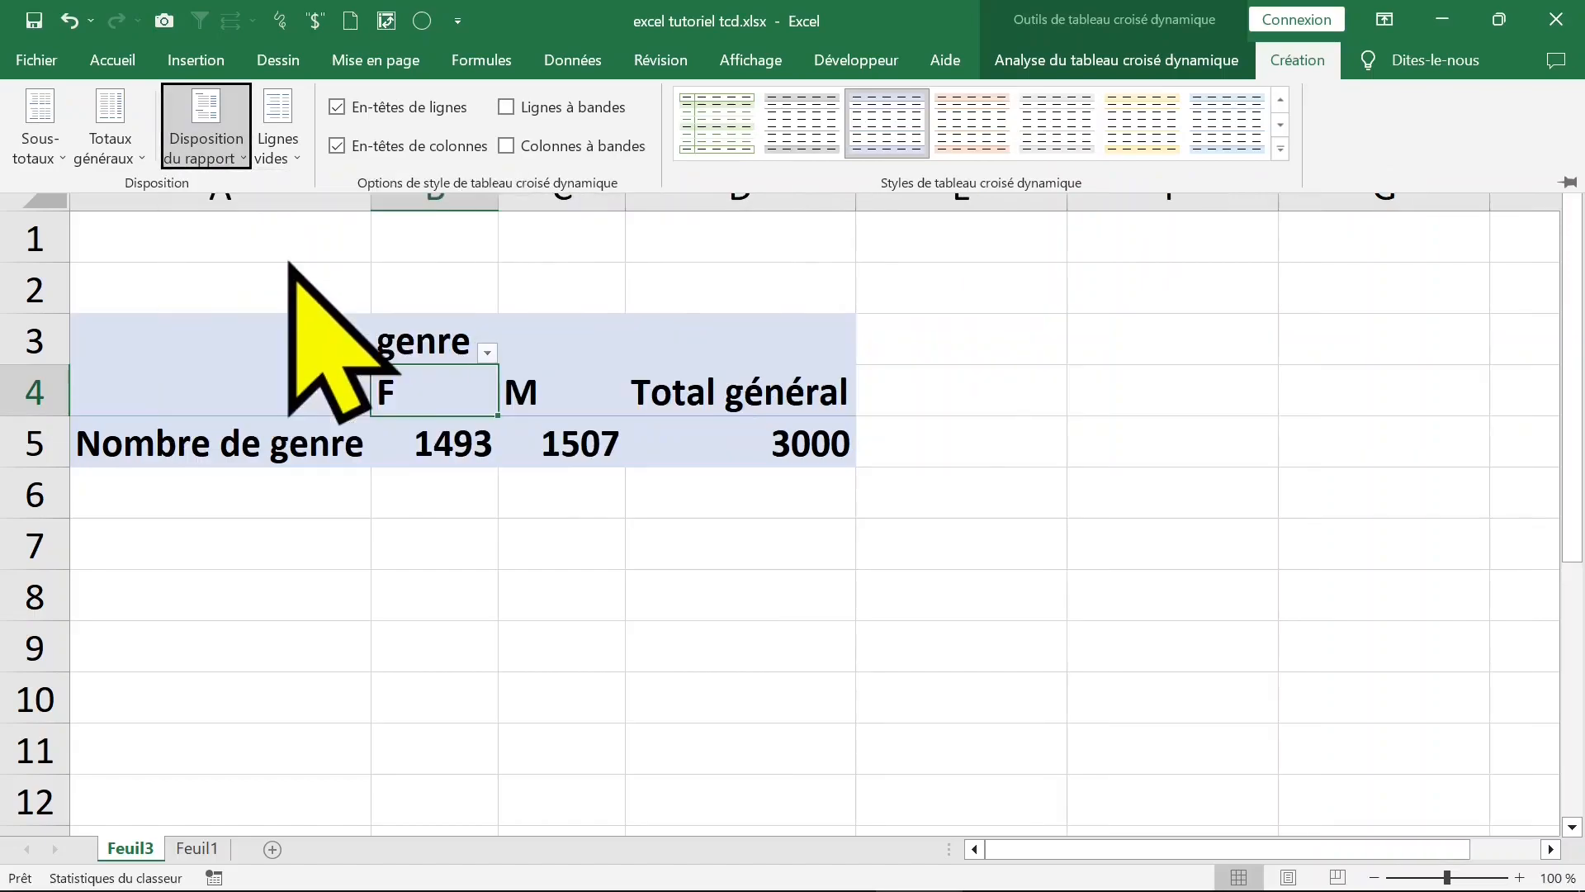
# Step: Set the pivot table's report layout to tabular form
pyautogui.click(230, 147)
pyautogui.click(248, 317)
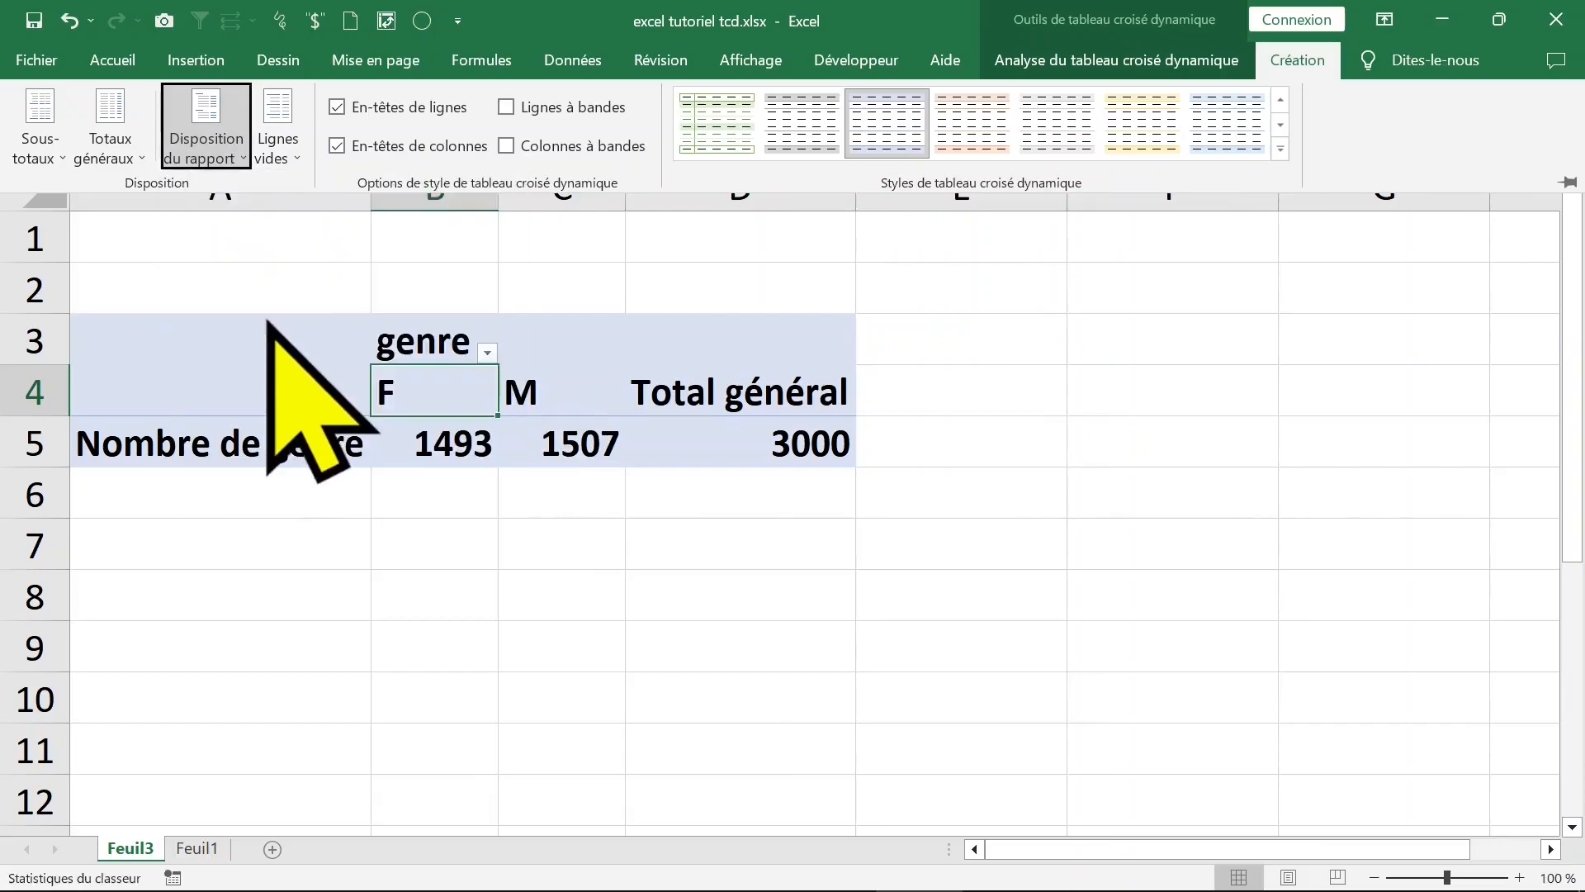
pyautogui.click(232, 157)
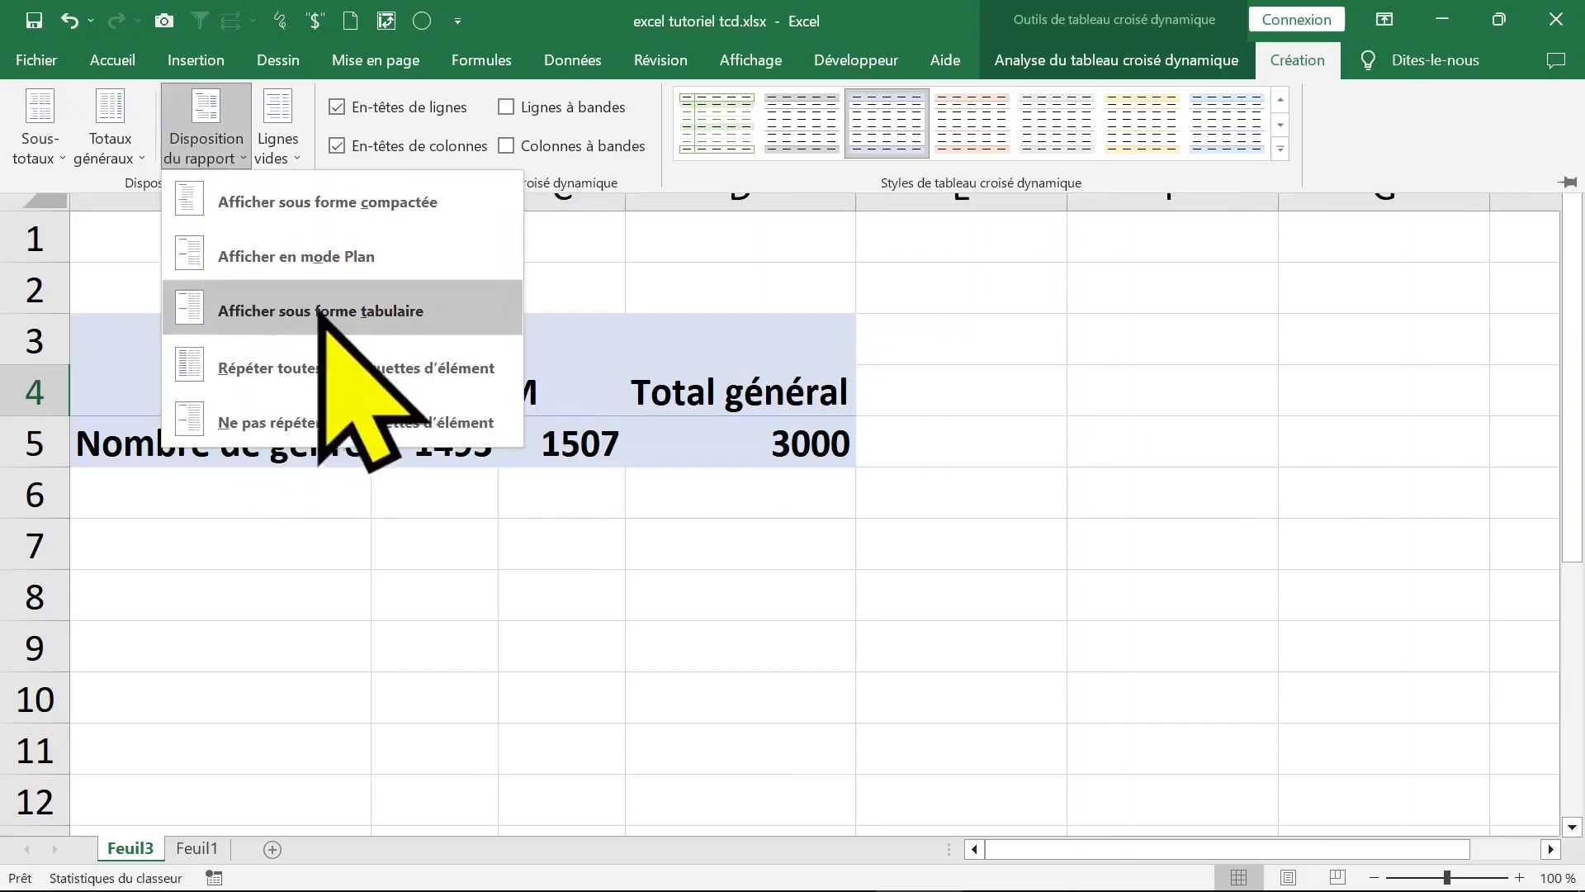
pyautogui.click(285, 312)
pyautogui.click(435, 390)
pyautogui.click(432, 438)
pyautogui.click(442, 395)
pyautogui.click(602, 441)
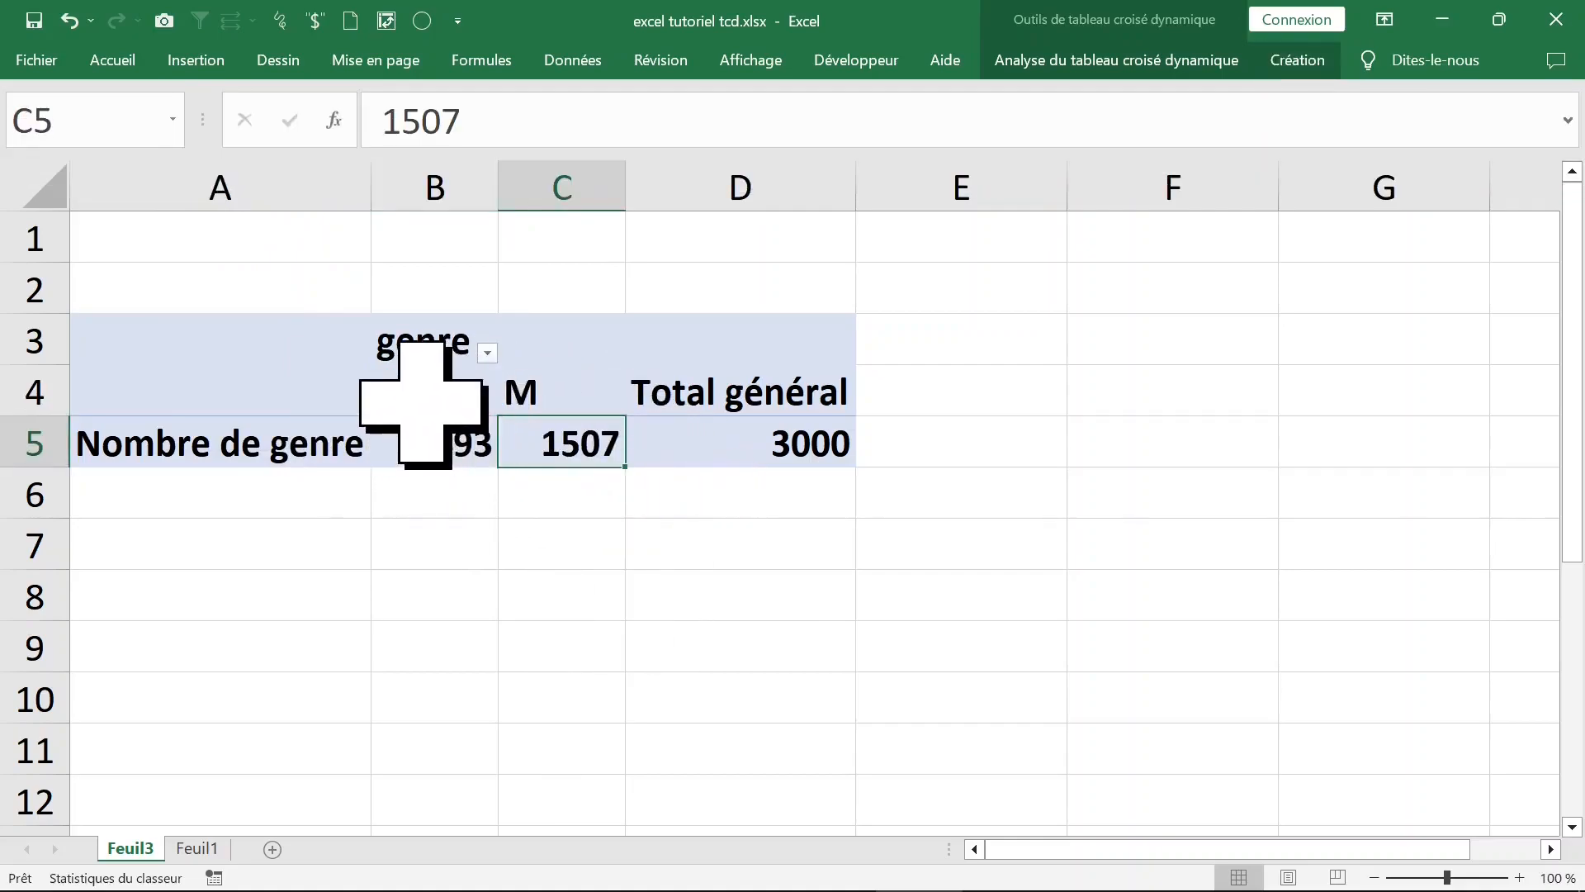
pyautogui.click(488, 405)
pyautogui.click(445, 190)
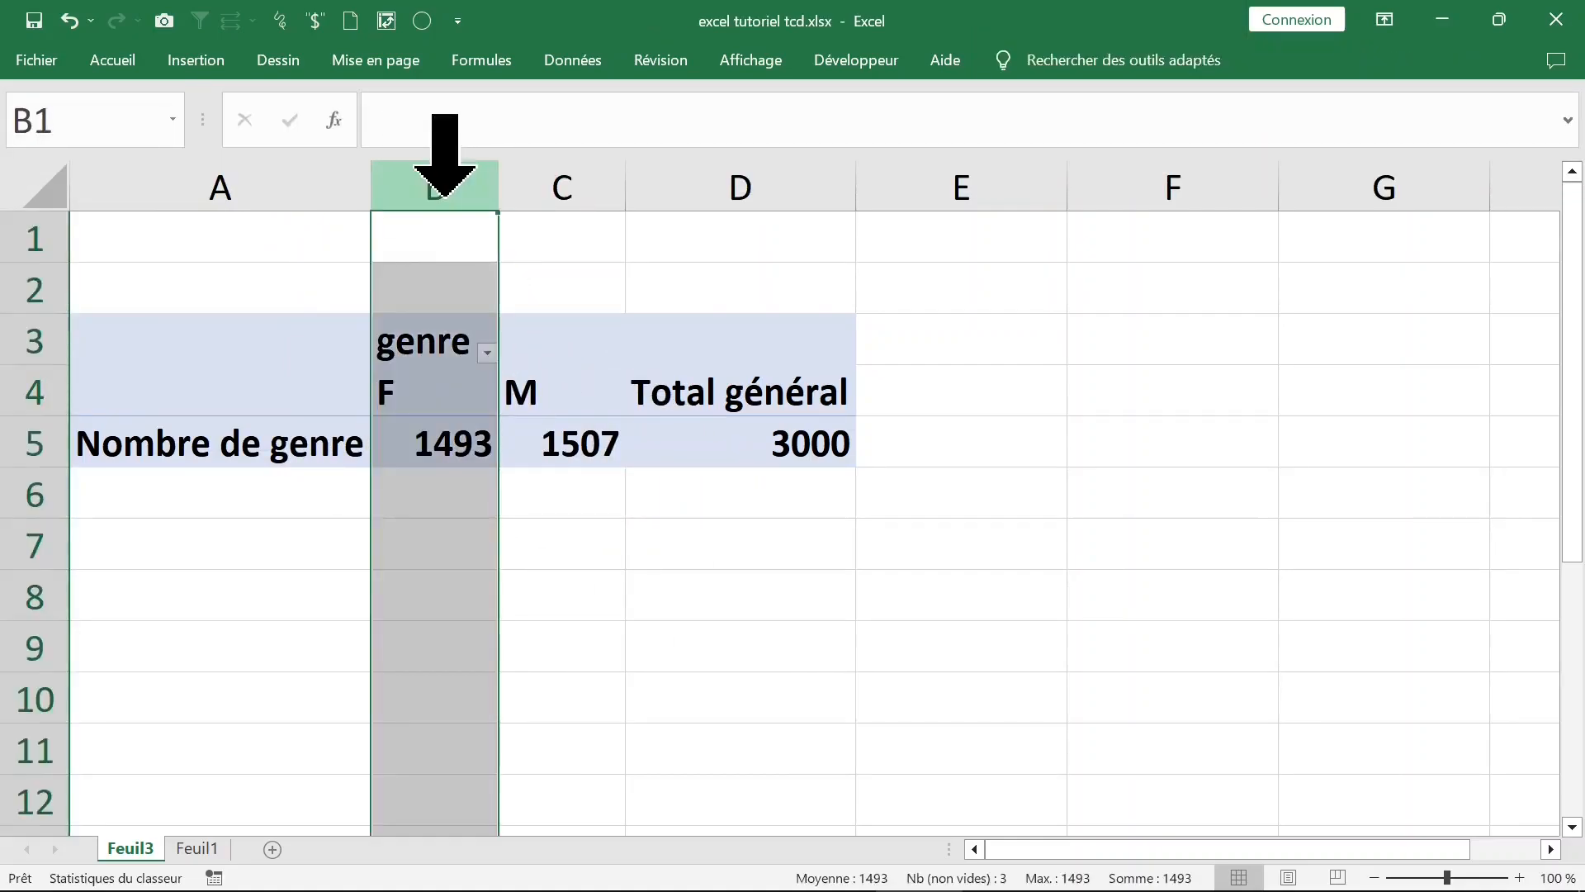
pyautogui.click(425, 393)
pyautogui.click(517, 393)
# Step: Move the F item one position down in the genre field using the Move command, and undo that move
pyautogui.click(432, 393)
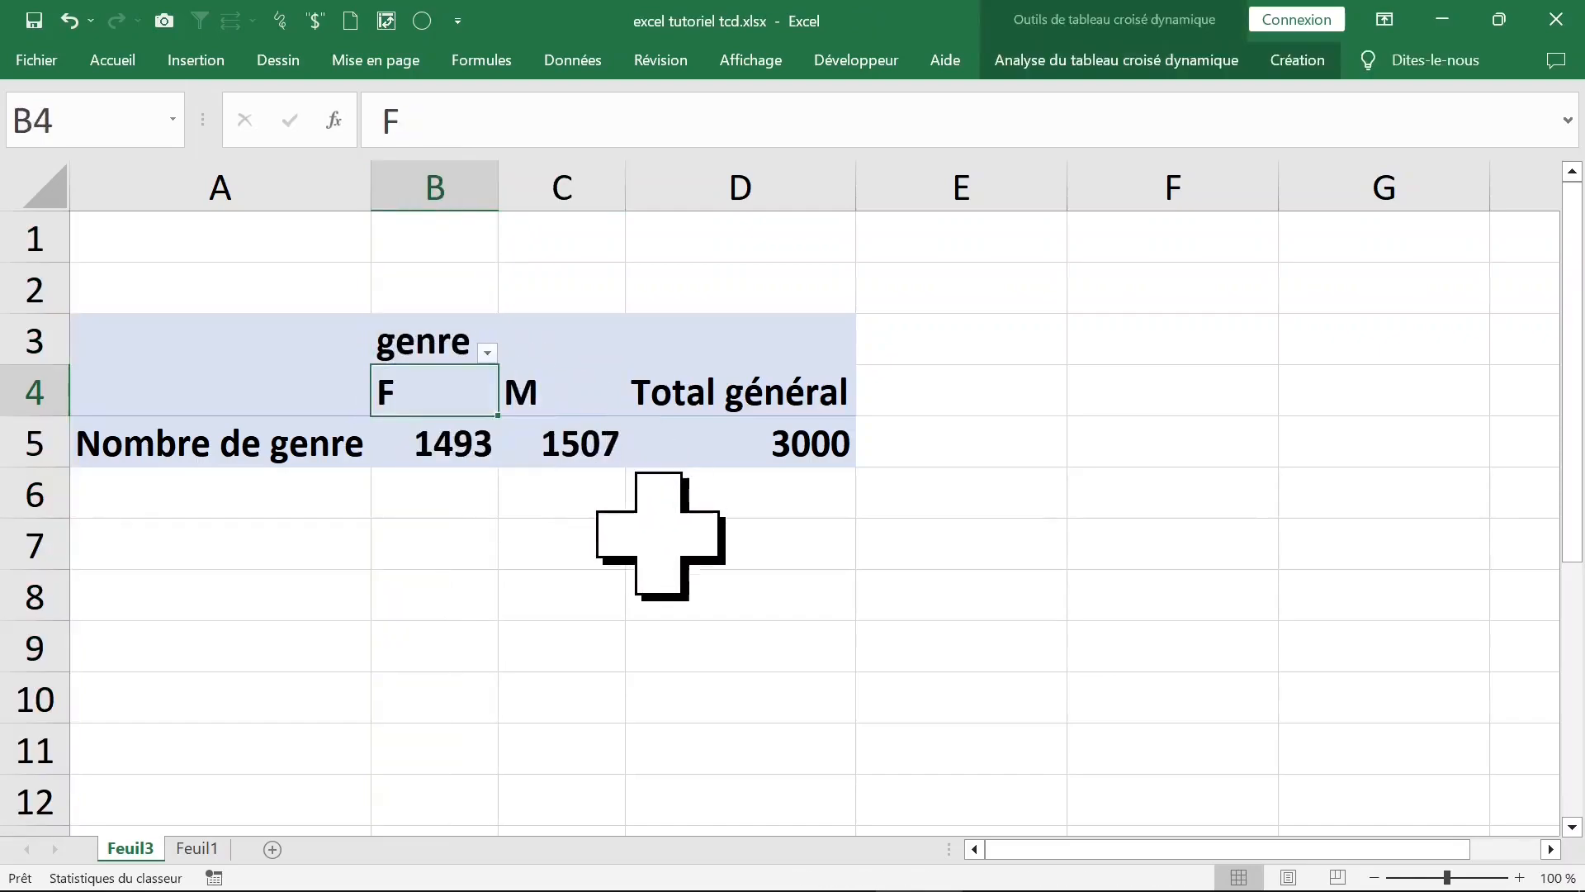
pyautogui.rightClick(430, 400)
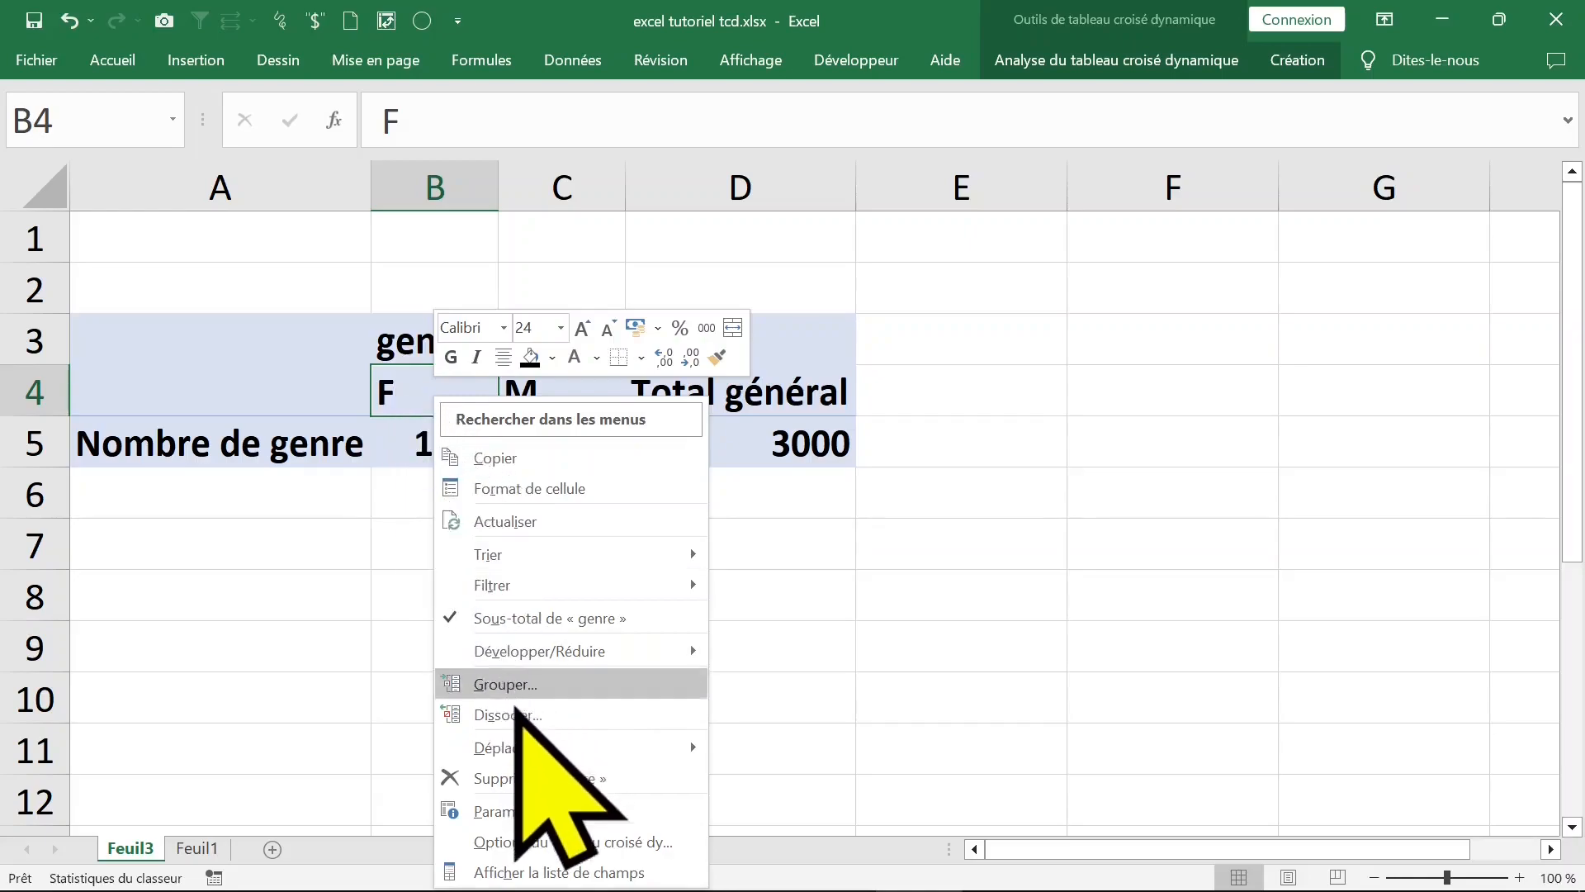
pyautogui.moveTo(520, 743)
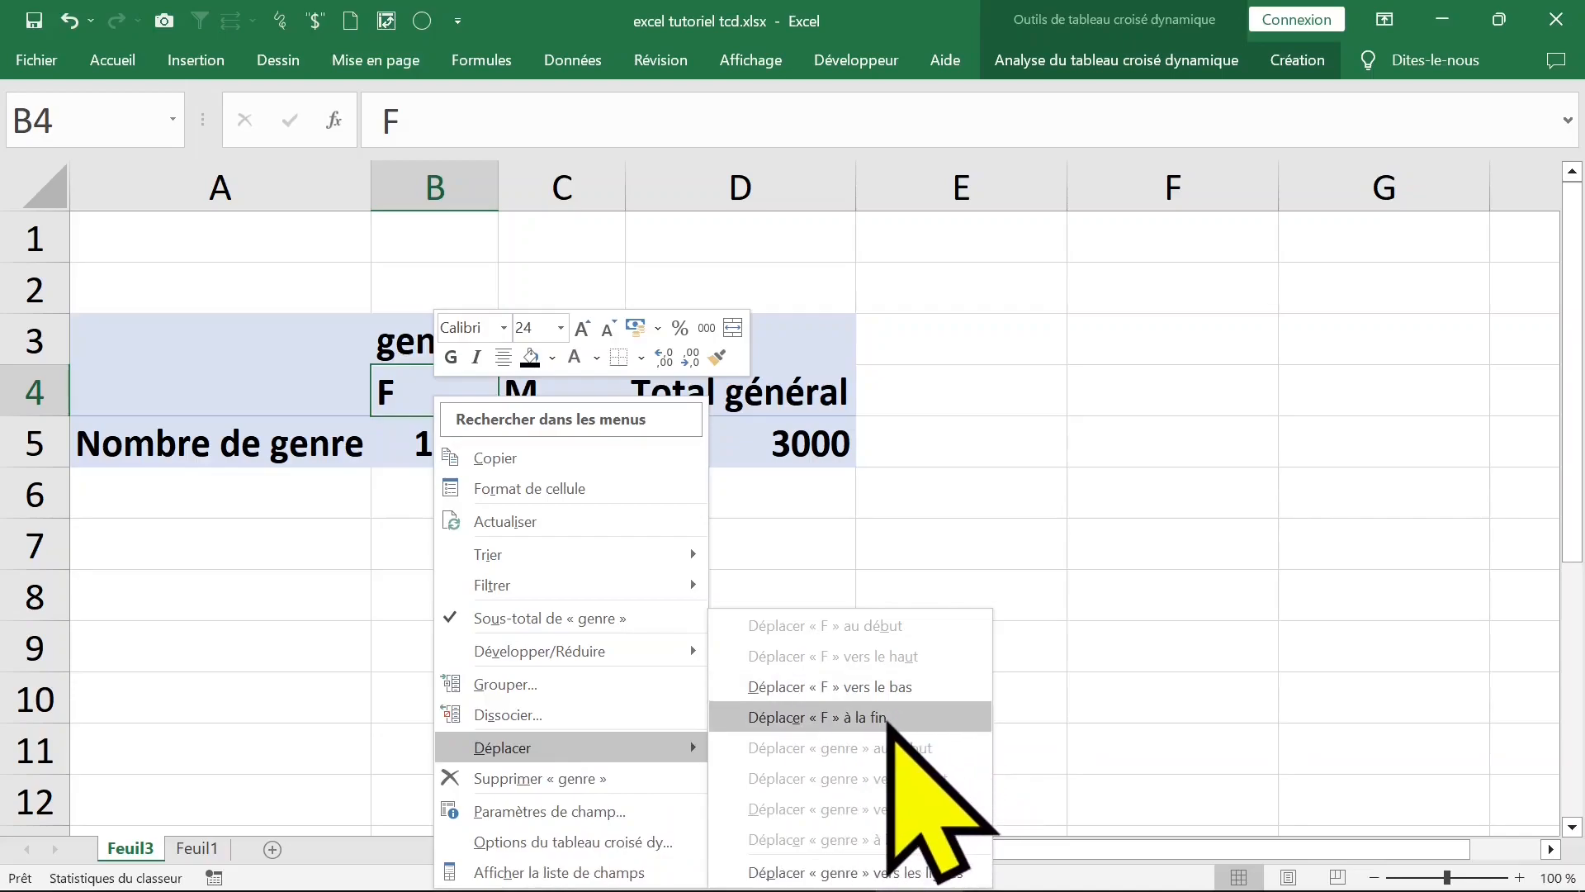
pyautogui.click(899, 687)
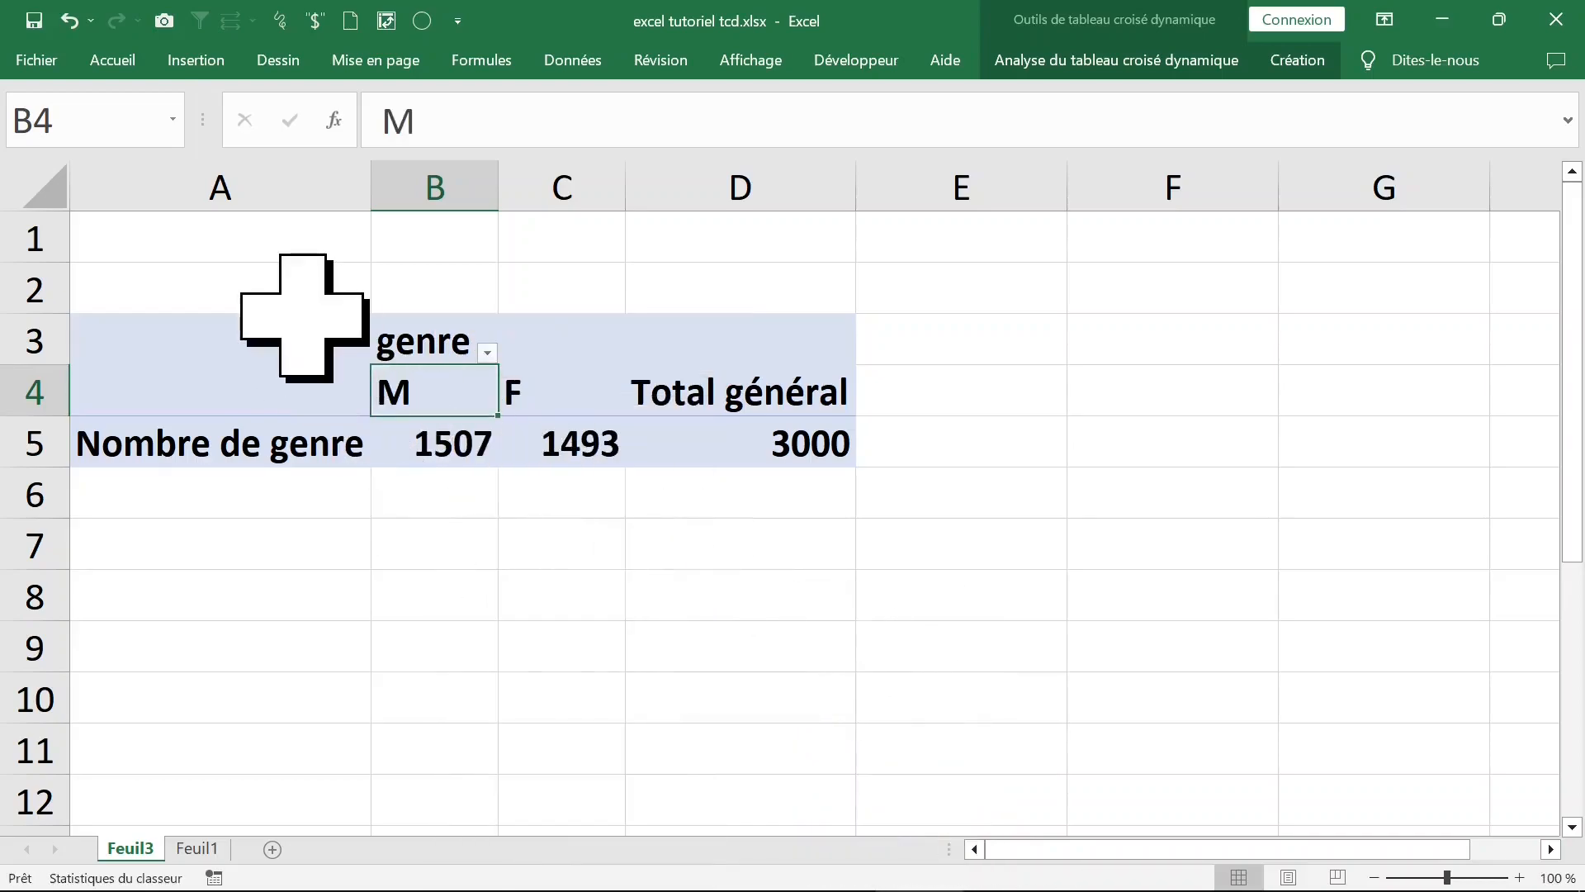
pyautogui.click(69, 21)
pyautogui.click(594, 540)
# Step: Swap the two genre columns by entering F over the M label in cell C4
pyautogui.click(442, 388)
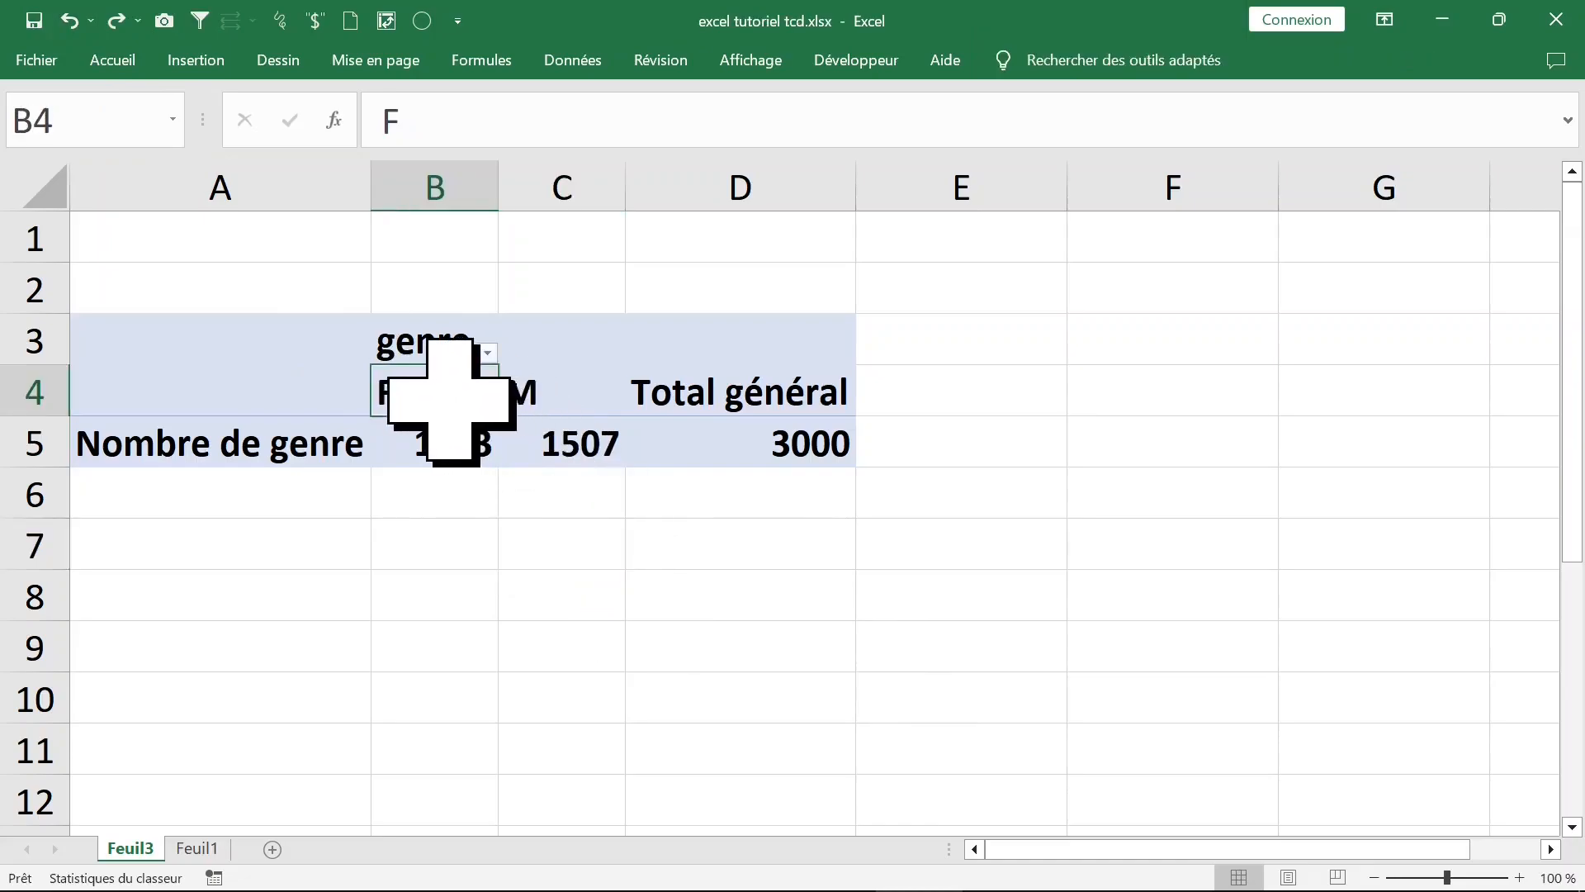
pyautogui.click(569, 400)
pyautogui.click(424, 389)
pyautogui.click(531, 389)
pyautogui.click(436, 394)
pyautogui.click(563, 397)
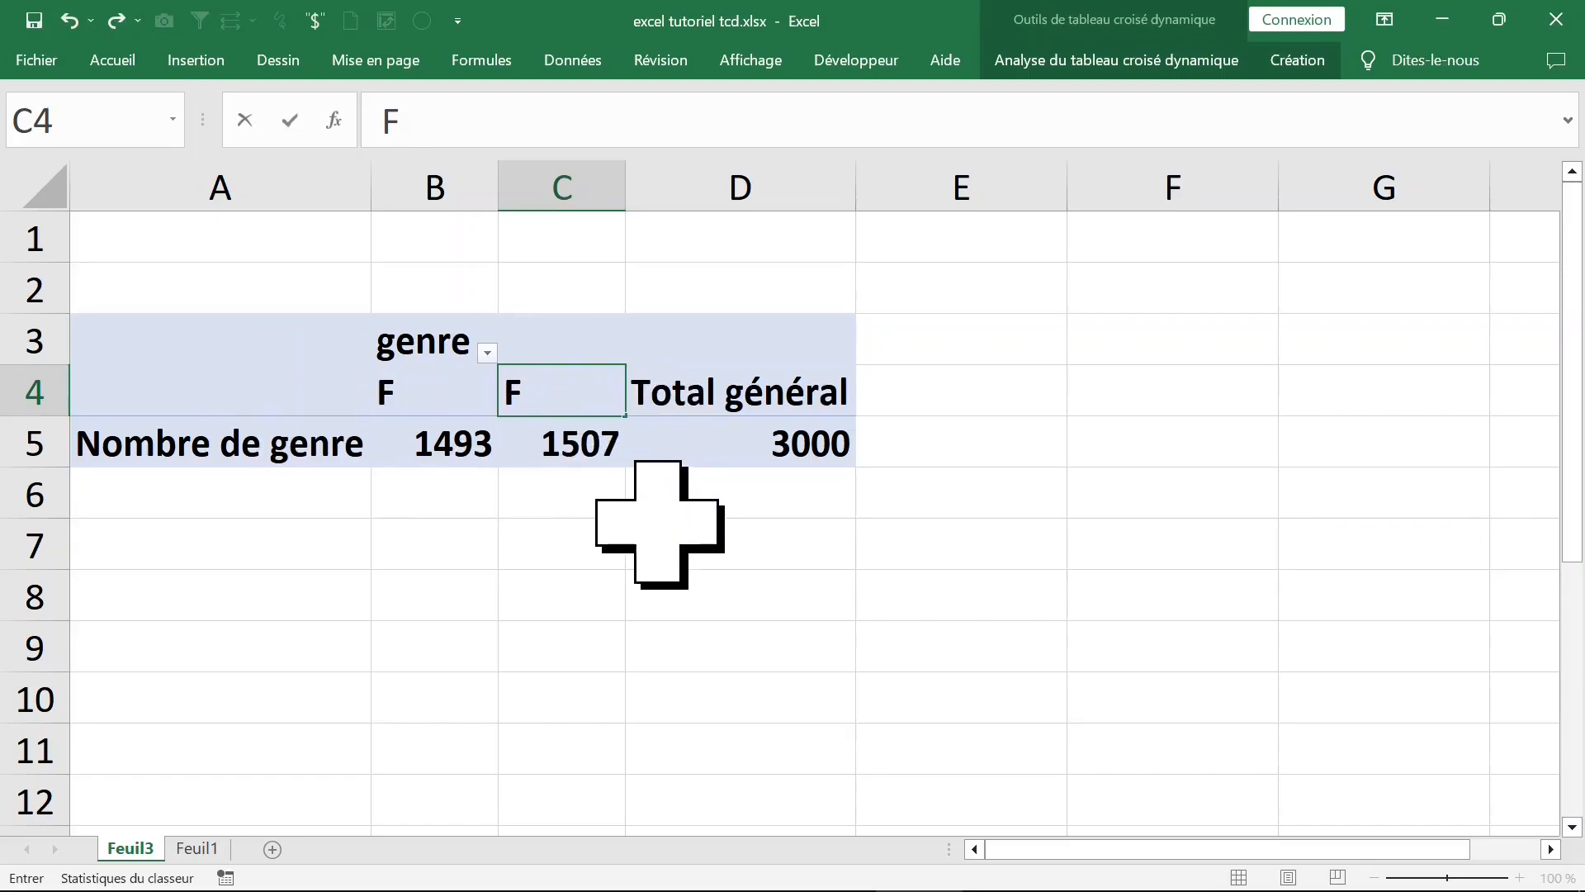
pyautogui.press('Return')
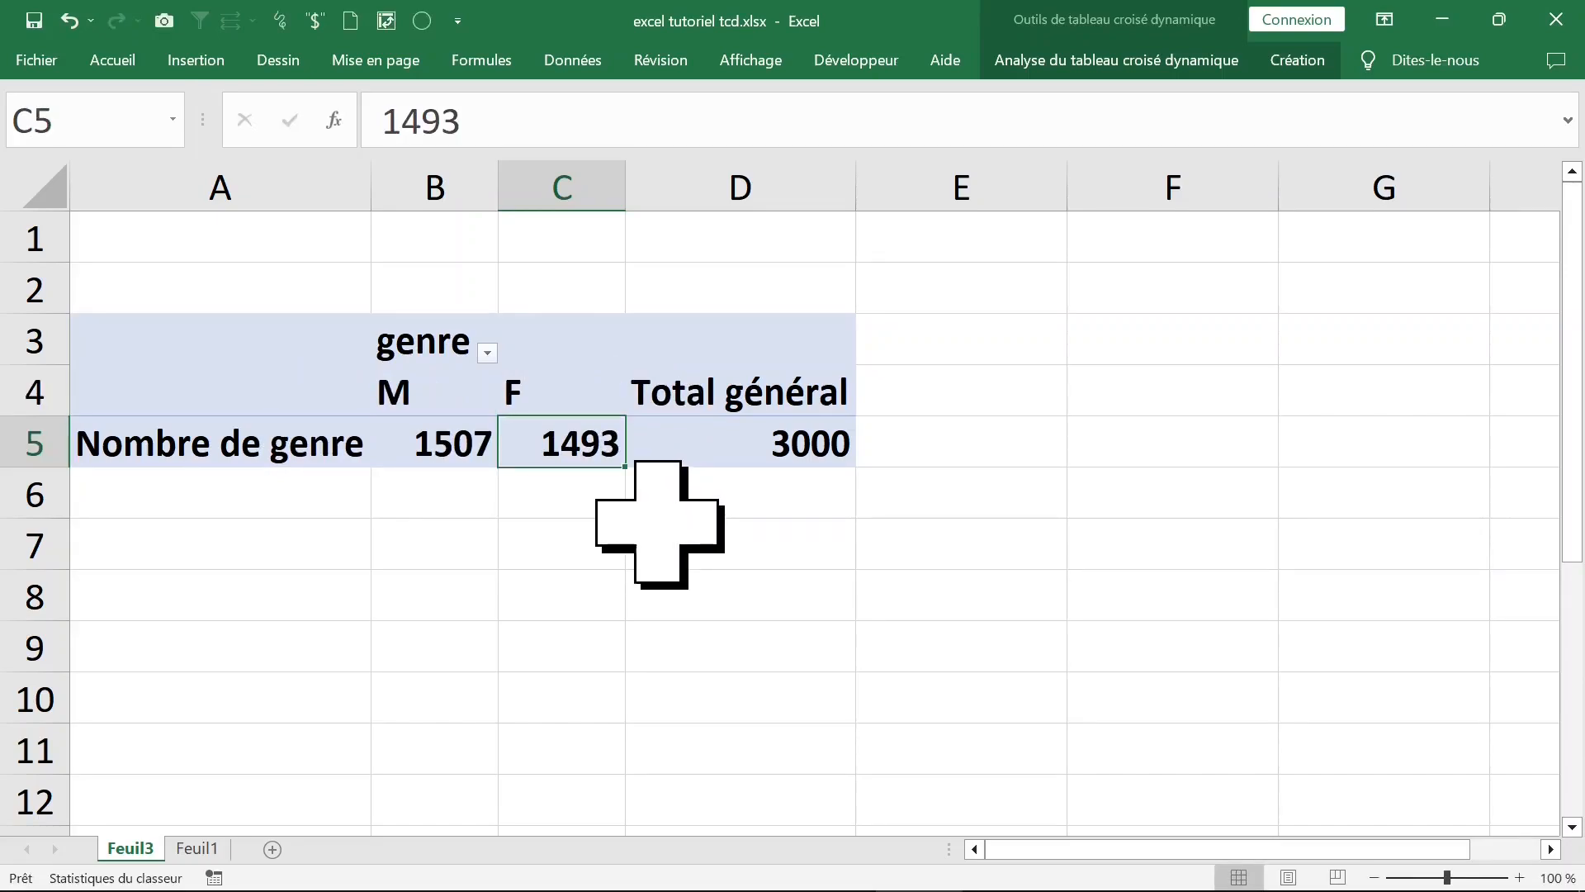
# Step: Put the F column back before M by entering F over the M label in cell B4
pyautogui.click(449, 379)
pyautogui.click(555, 400)
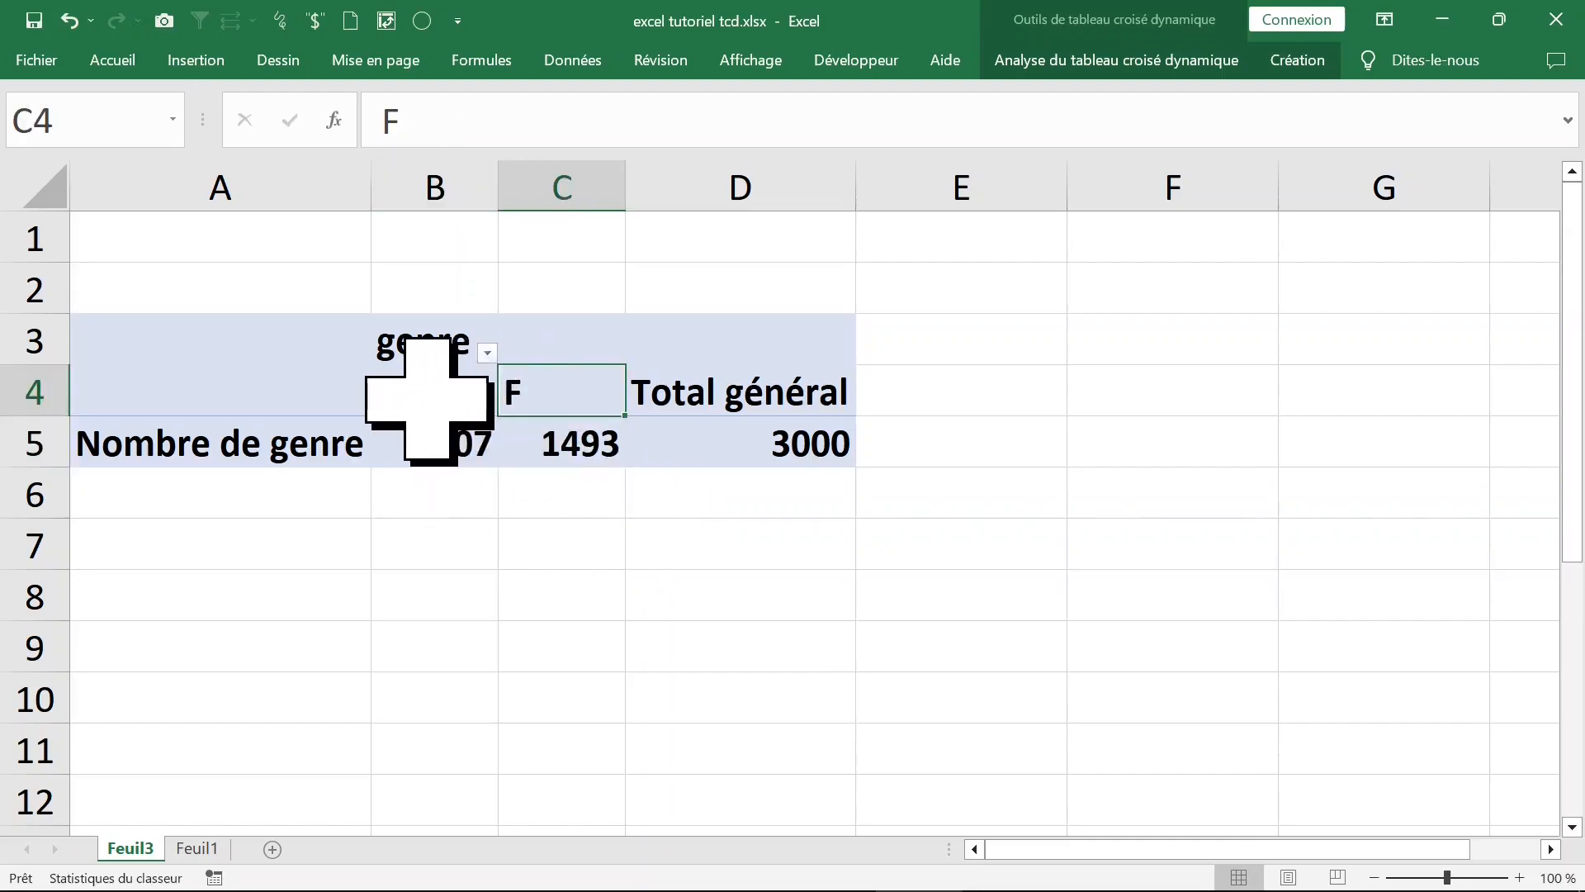
pyautogui.moveTo(432, 395); pyautogui.dragTo(602, 400)
pyautogui.click(565, 430)
pyautogui.click(434, 388)
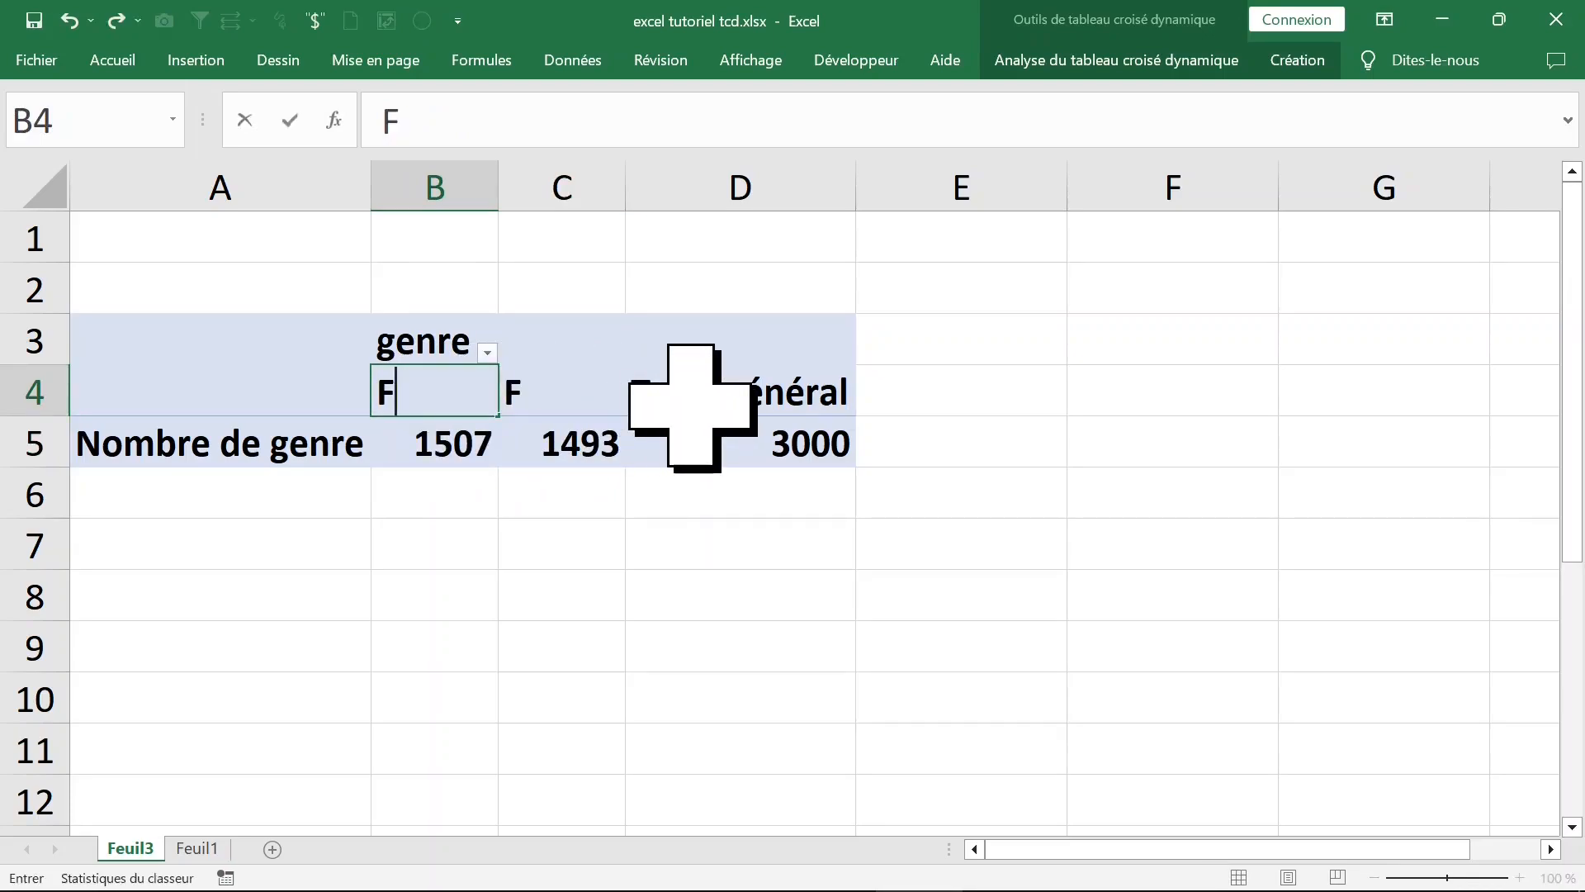
pyautogui.press('Return')
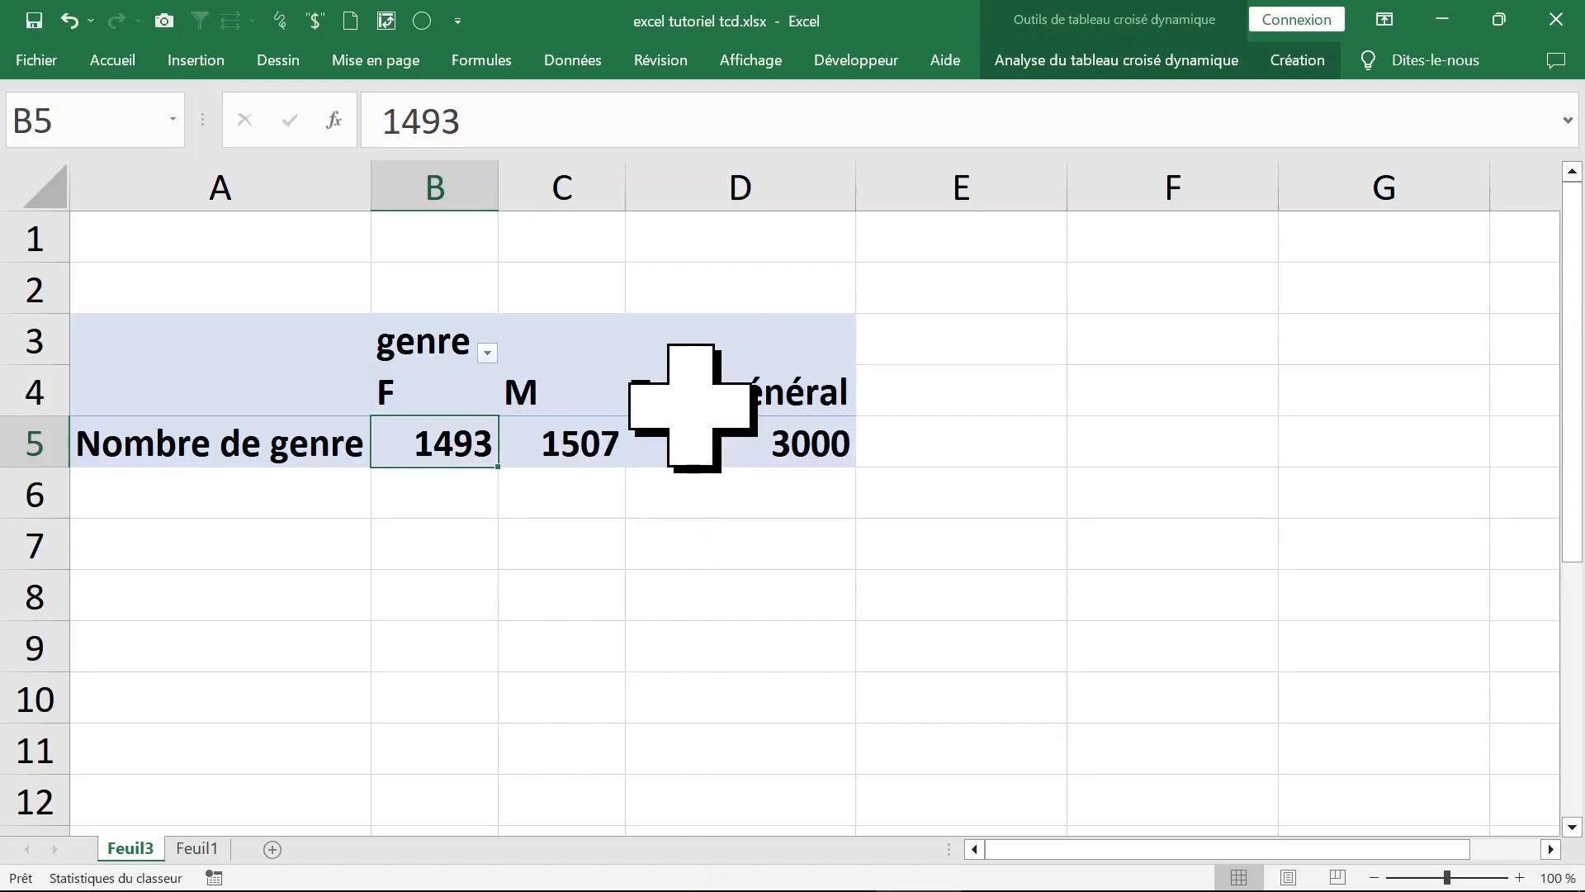
# Step: Show the PivotTable field list, move genre from columns to rows, and close the list
pyautogui.click(440, 409)
pyautogui.rightClick(440, 409)
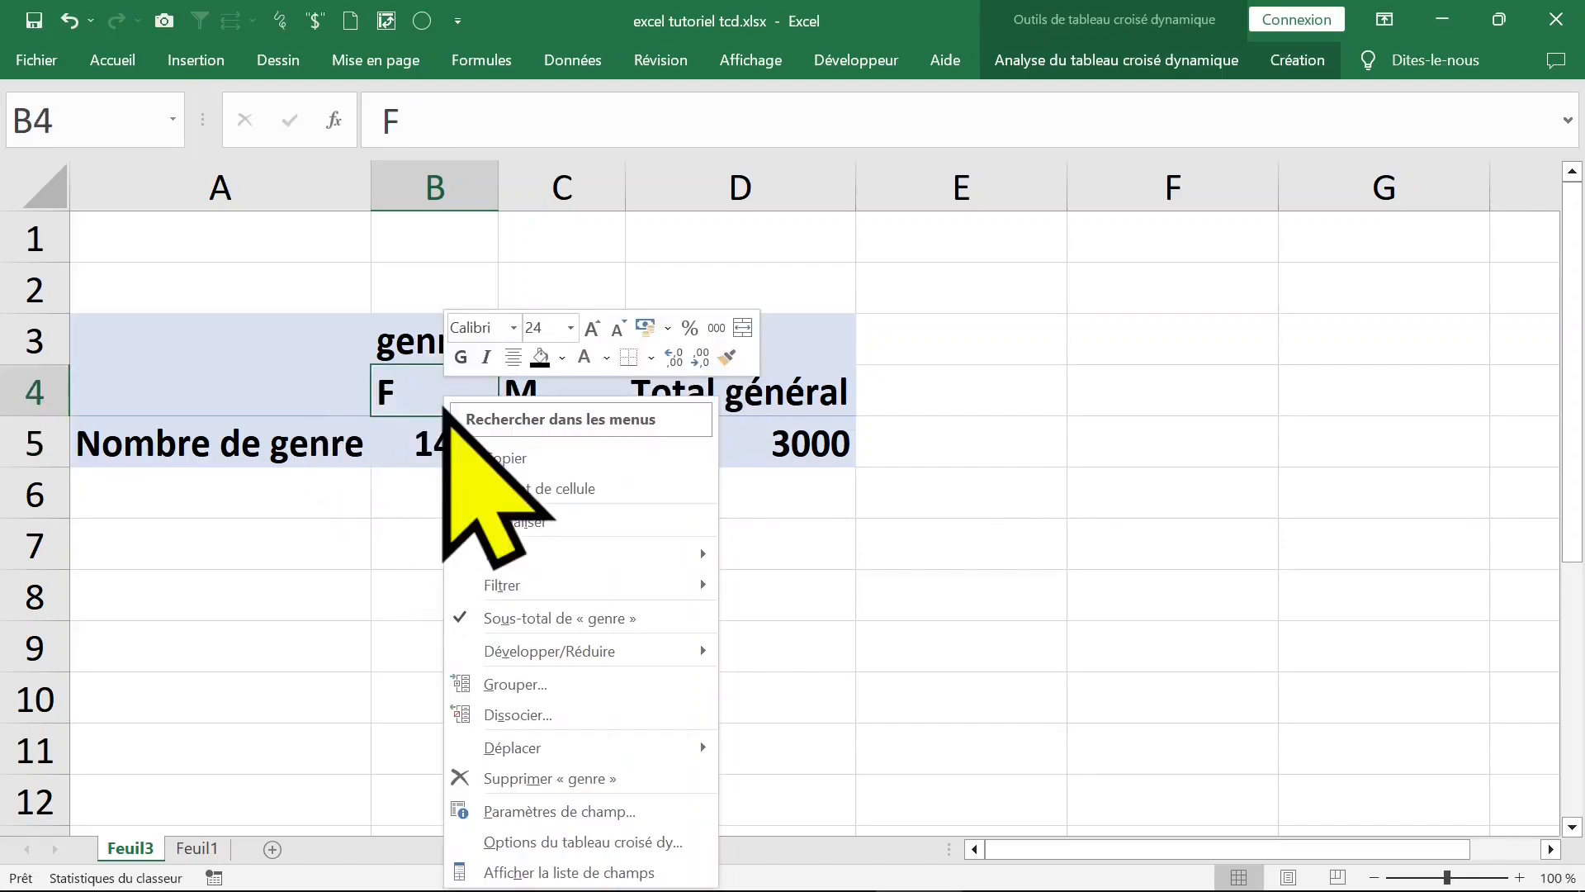
pyautogui.click(578, 867)
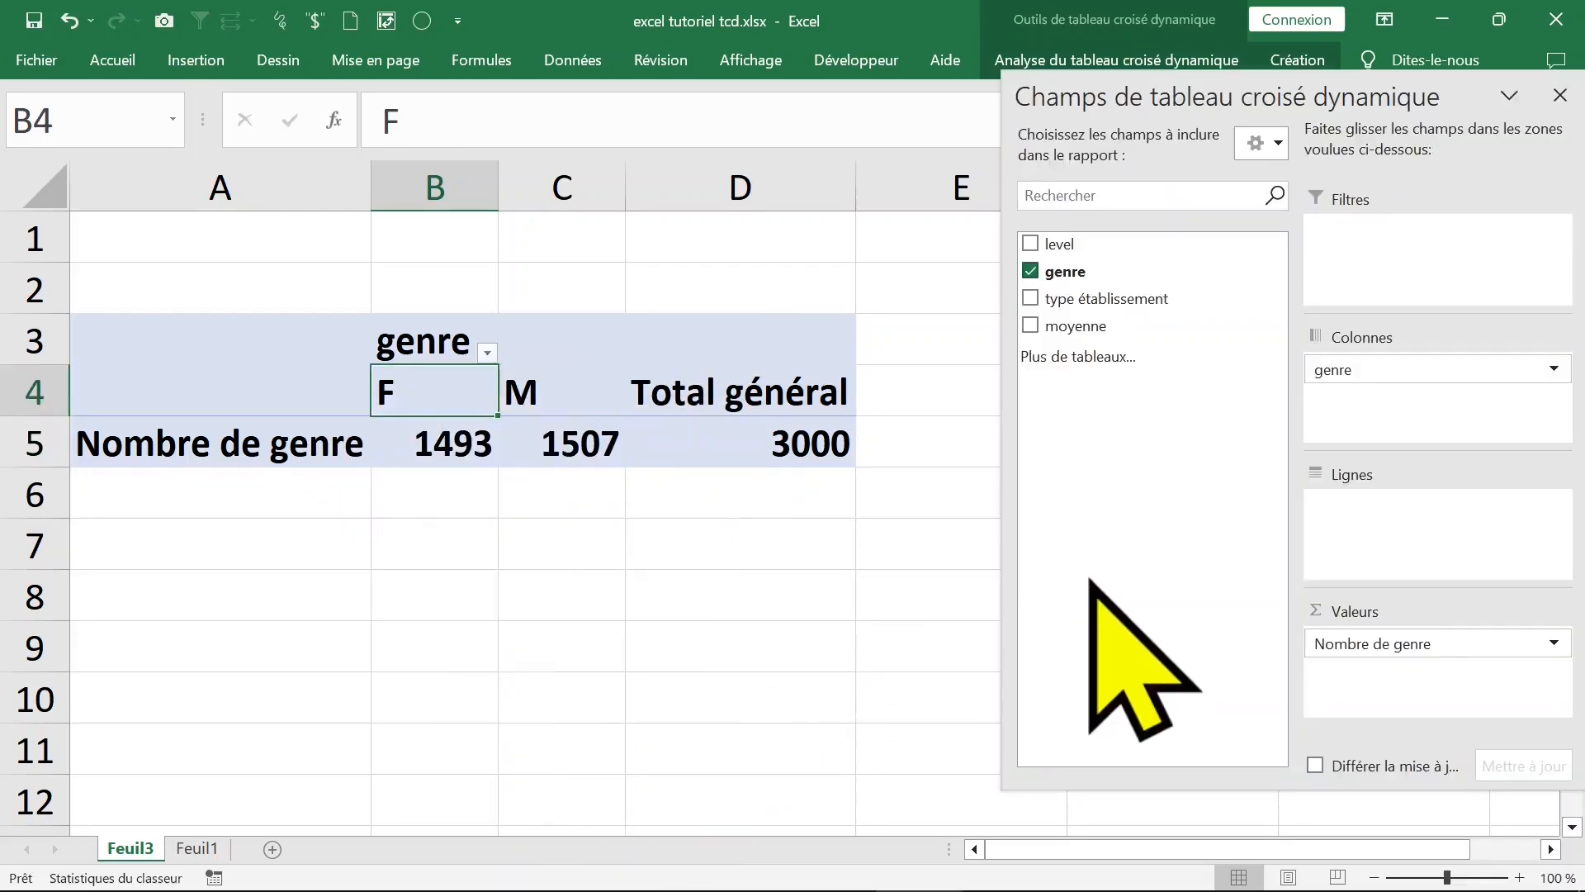
pyautogui.moveTo(1386, 375); pyautogui.dragTo(1379, 521)
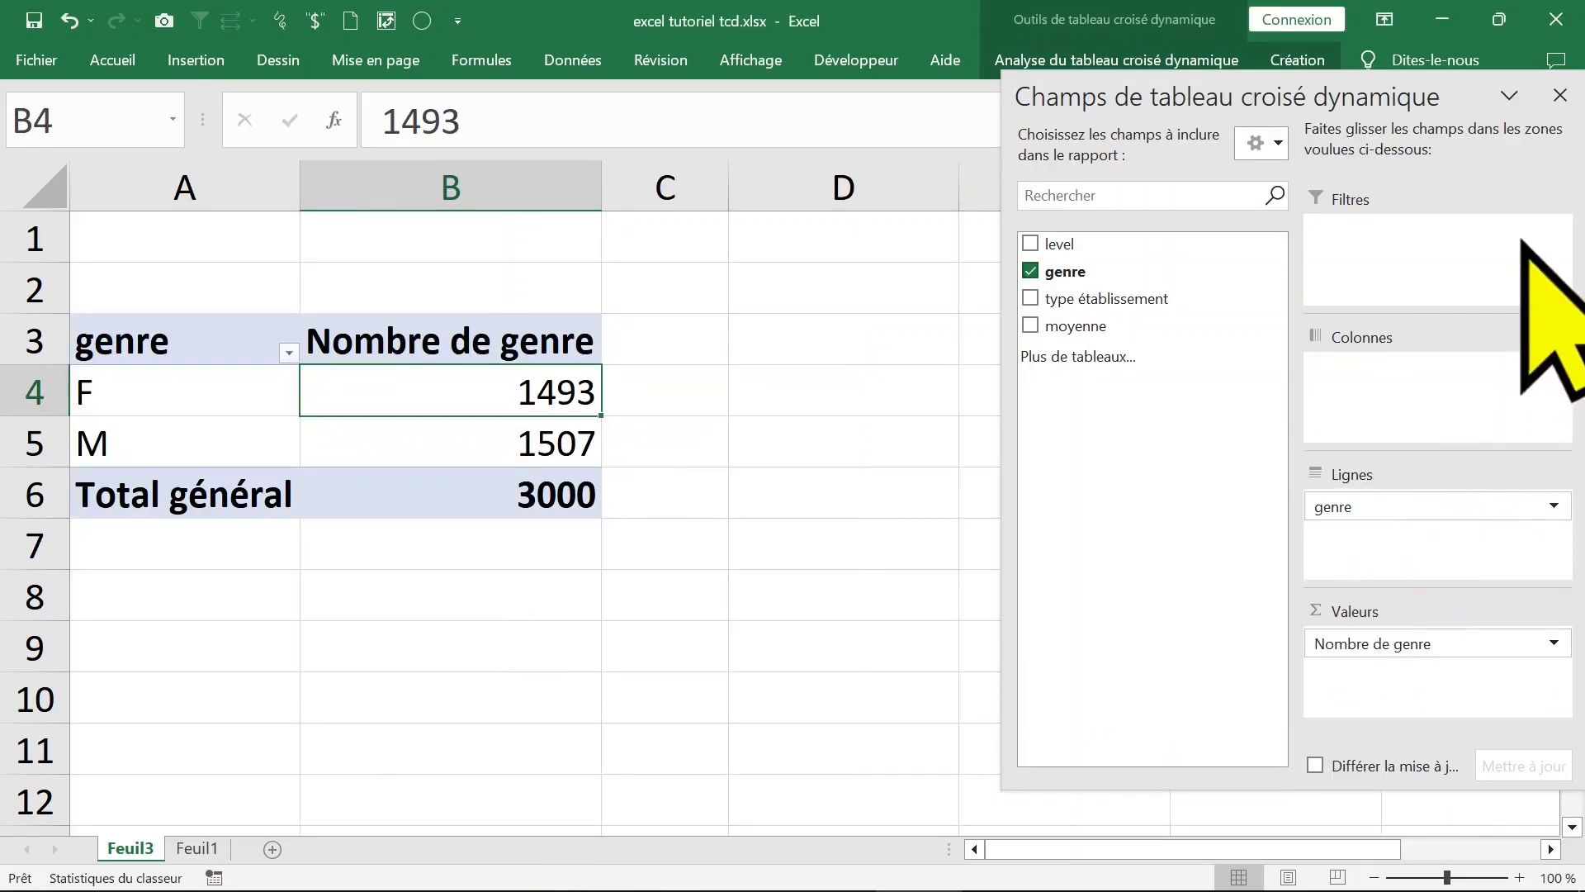
pyautogui.click(1559, 94)
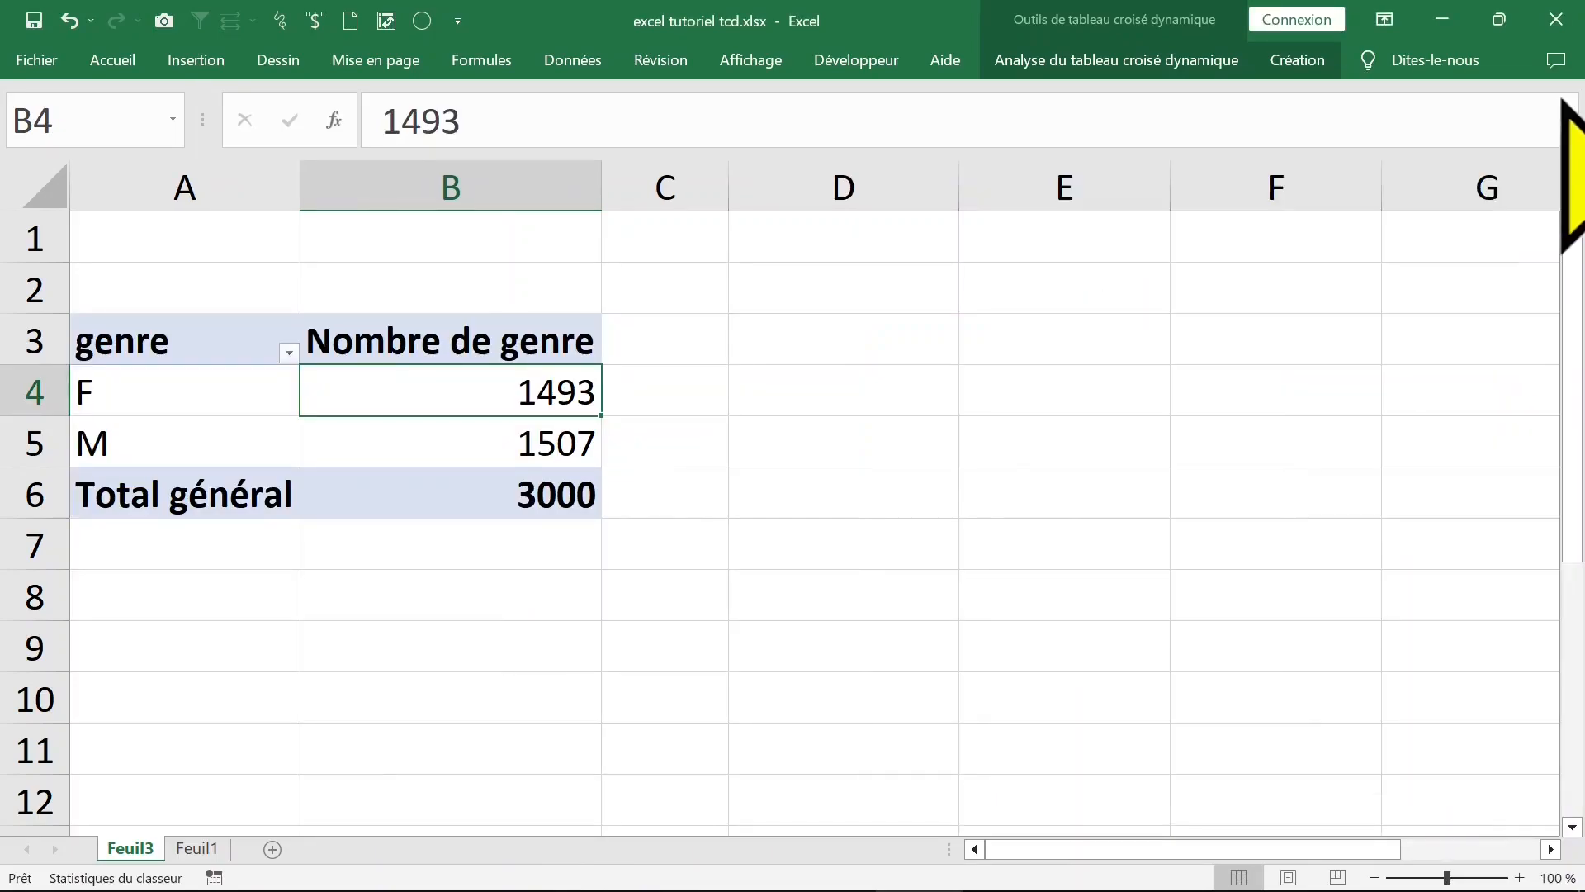
pyautogui.click(122, 396)
pyautogui.click(151, 446)
pyautogui.click(436, 401)
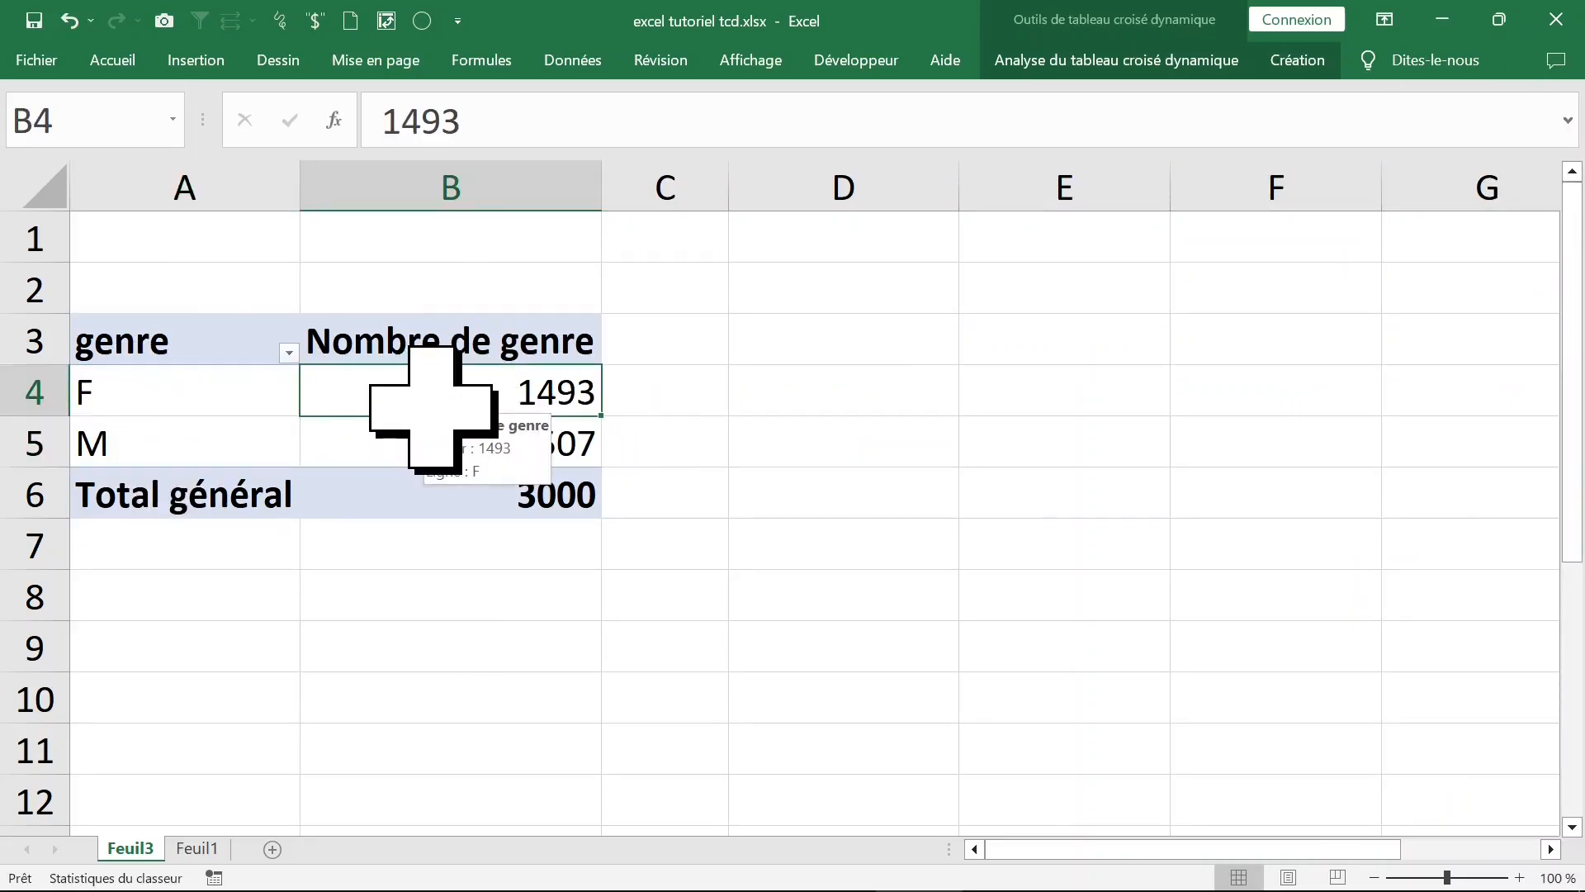
pyautogui.click(670, 345)
pyautogui.click(450, 357)
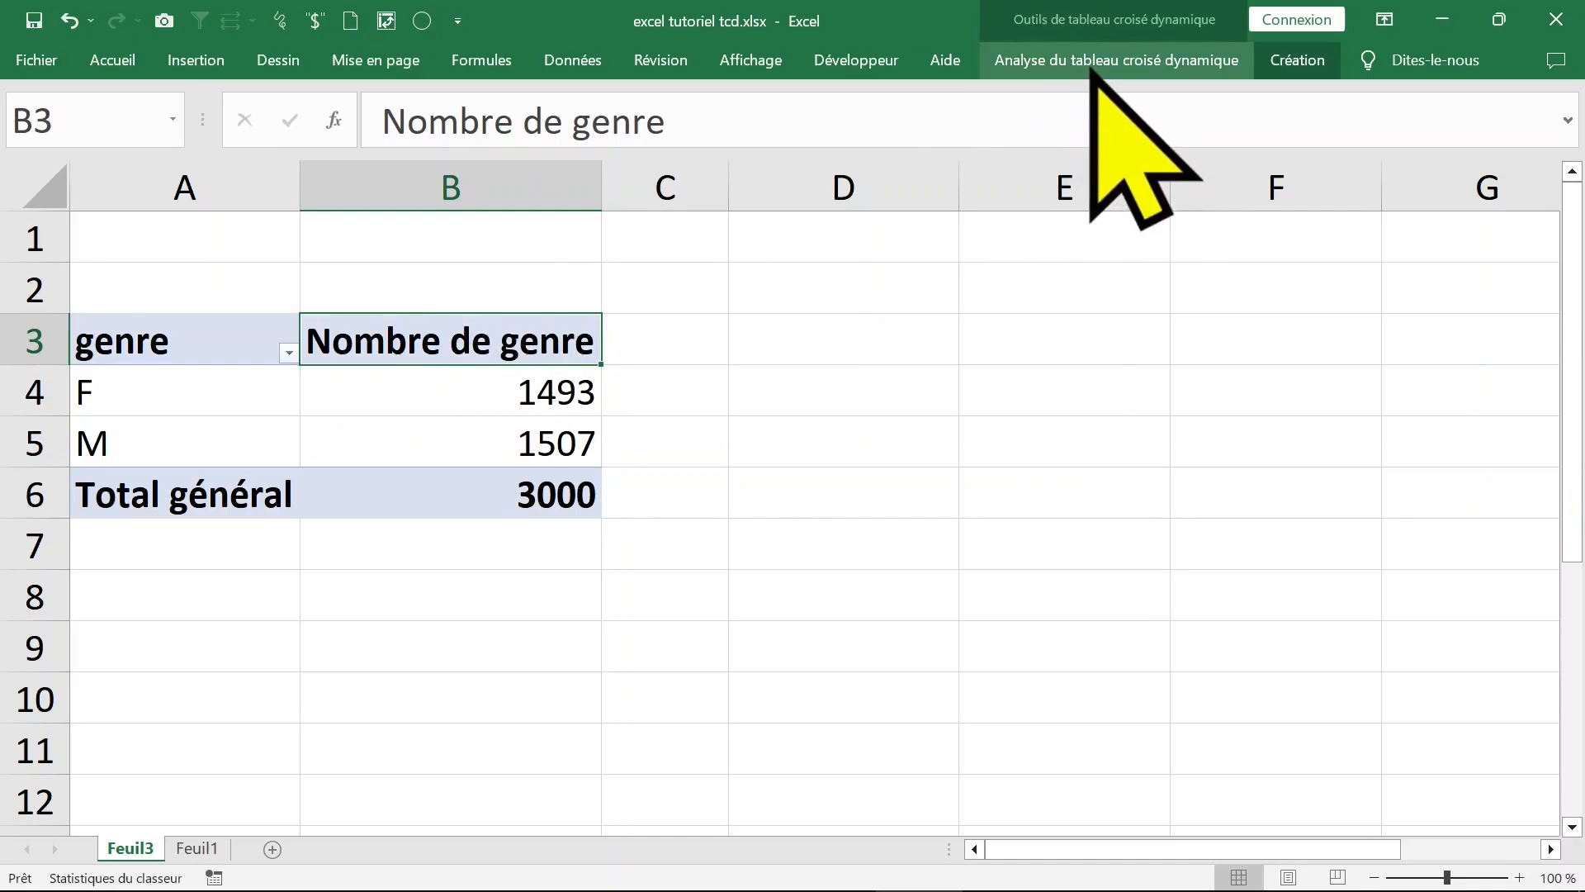
# Step: Show the Nombre de genre values as % du total de la colonne in Pourcentage format with 2 decimals, and undo that change
pyautogui.doubleClick(449, 342)
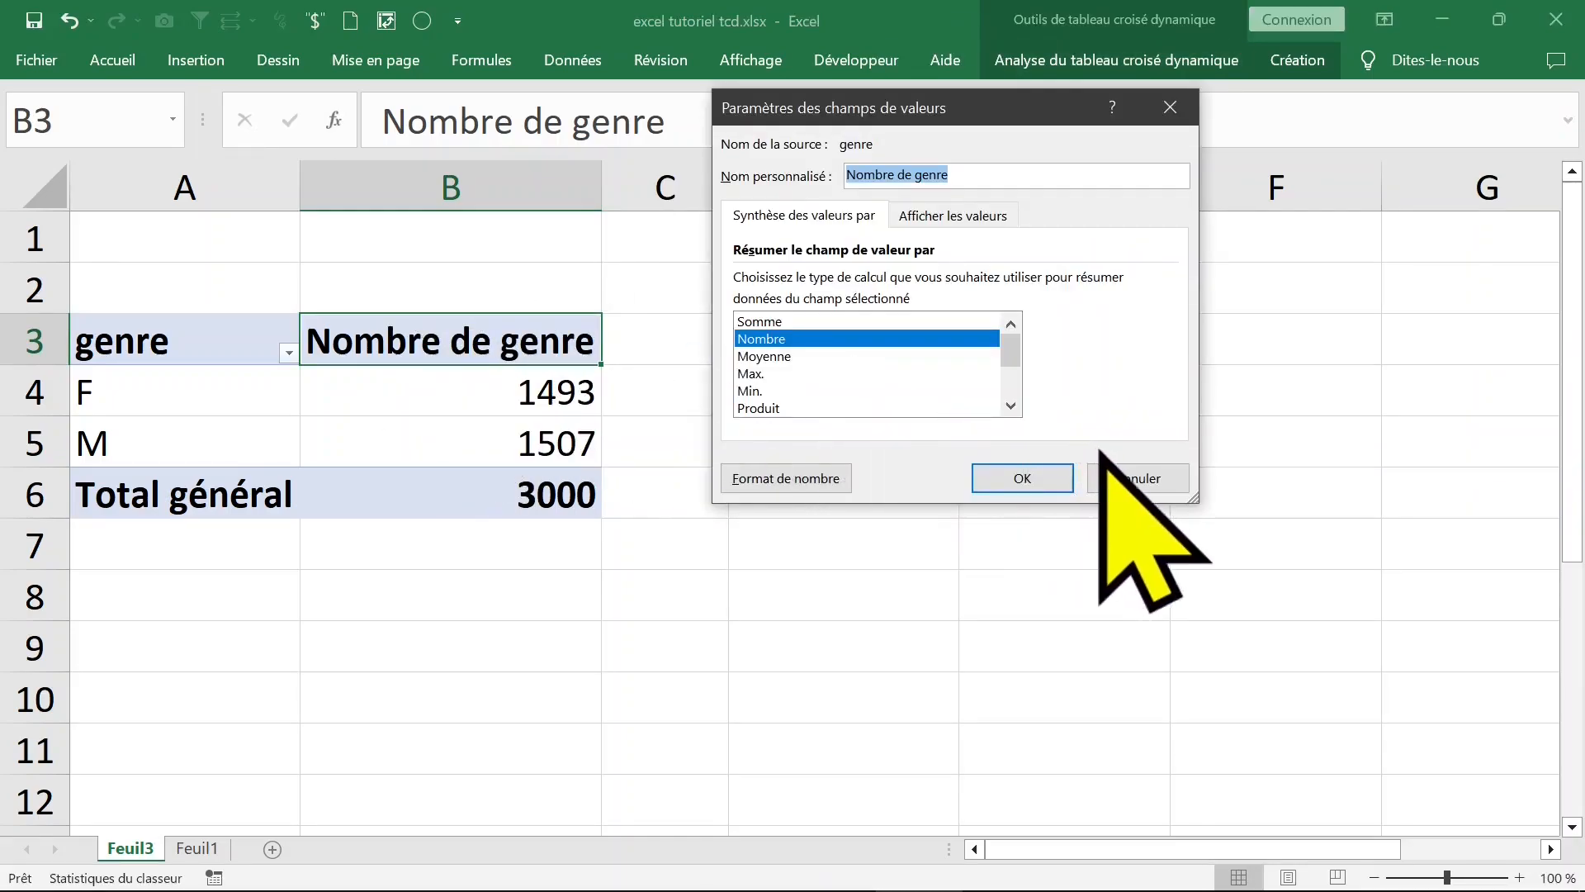
pyautogui.click(1116, 478)
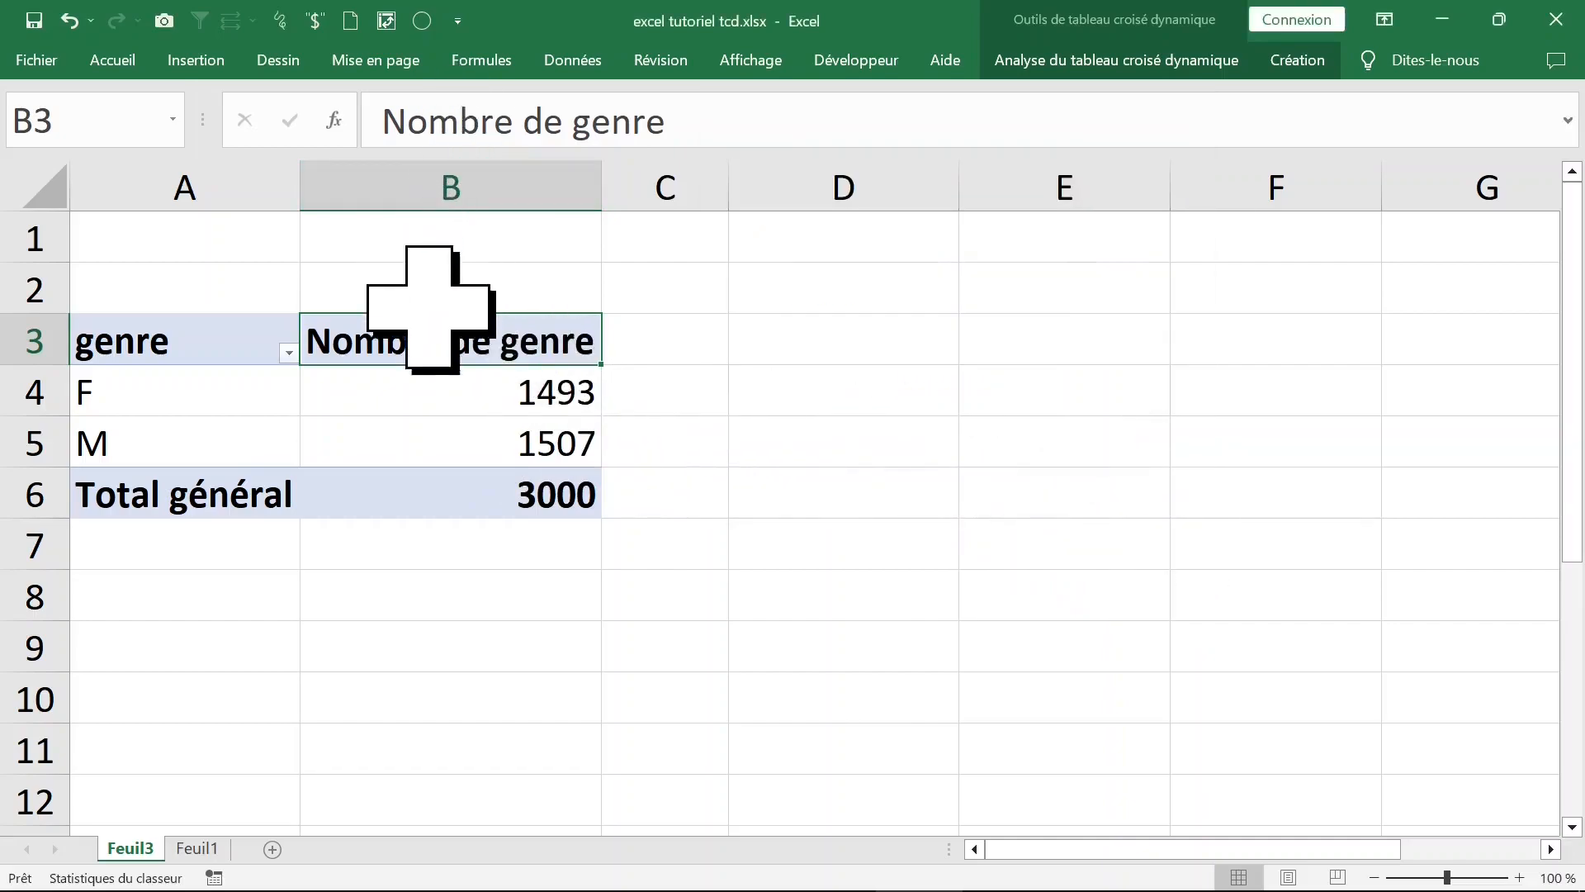
pyautogui.doubleClick(464, 349)
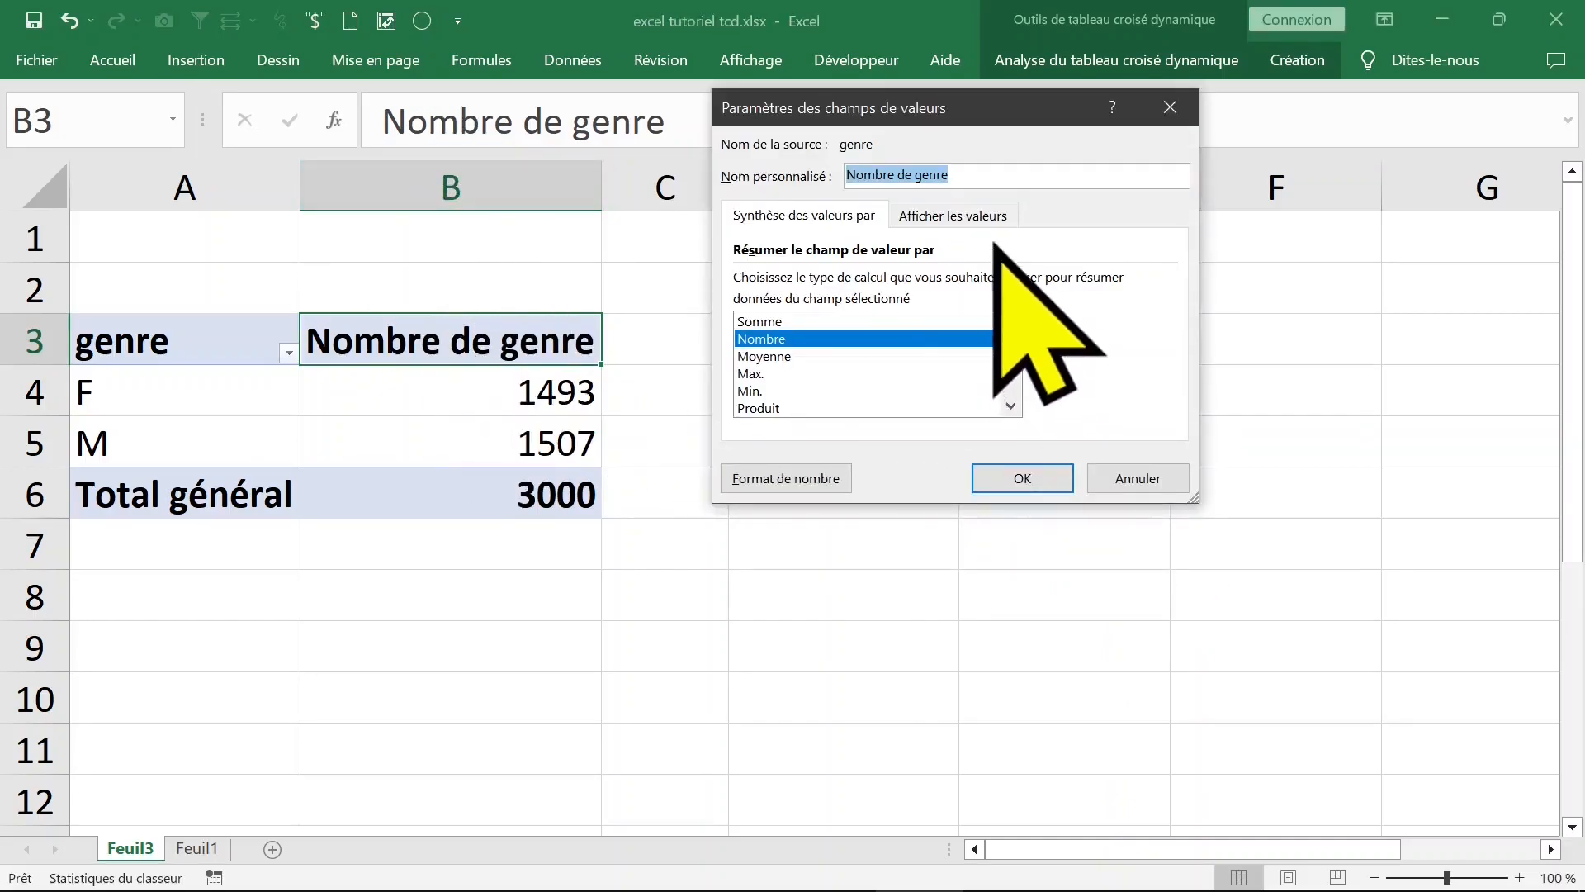
pyautogui.click(978, 216)
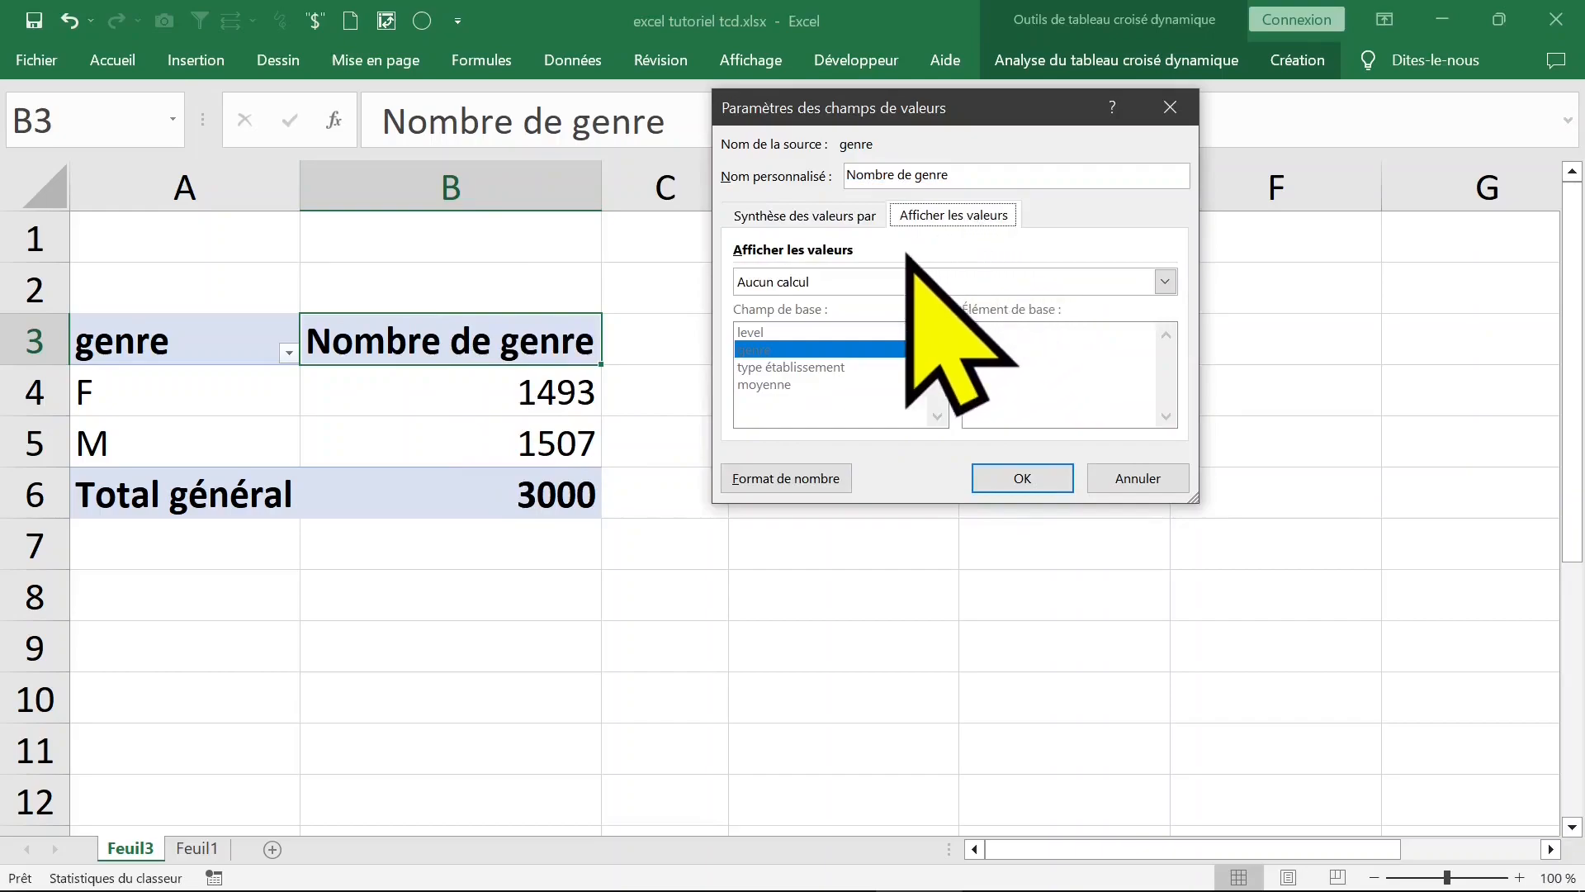
pyautogui.click(850, 282)
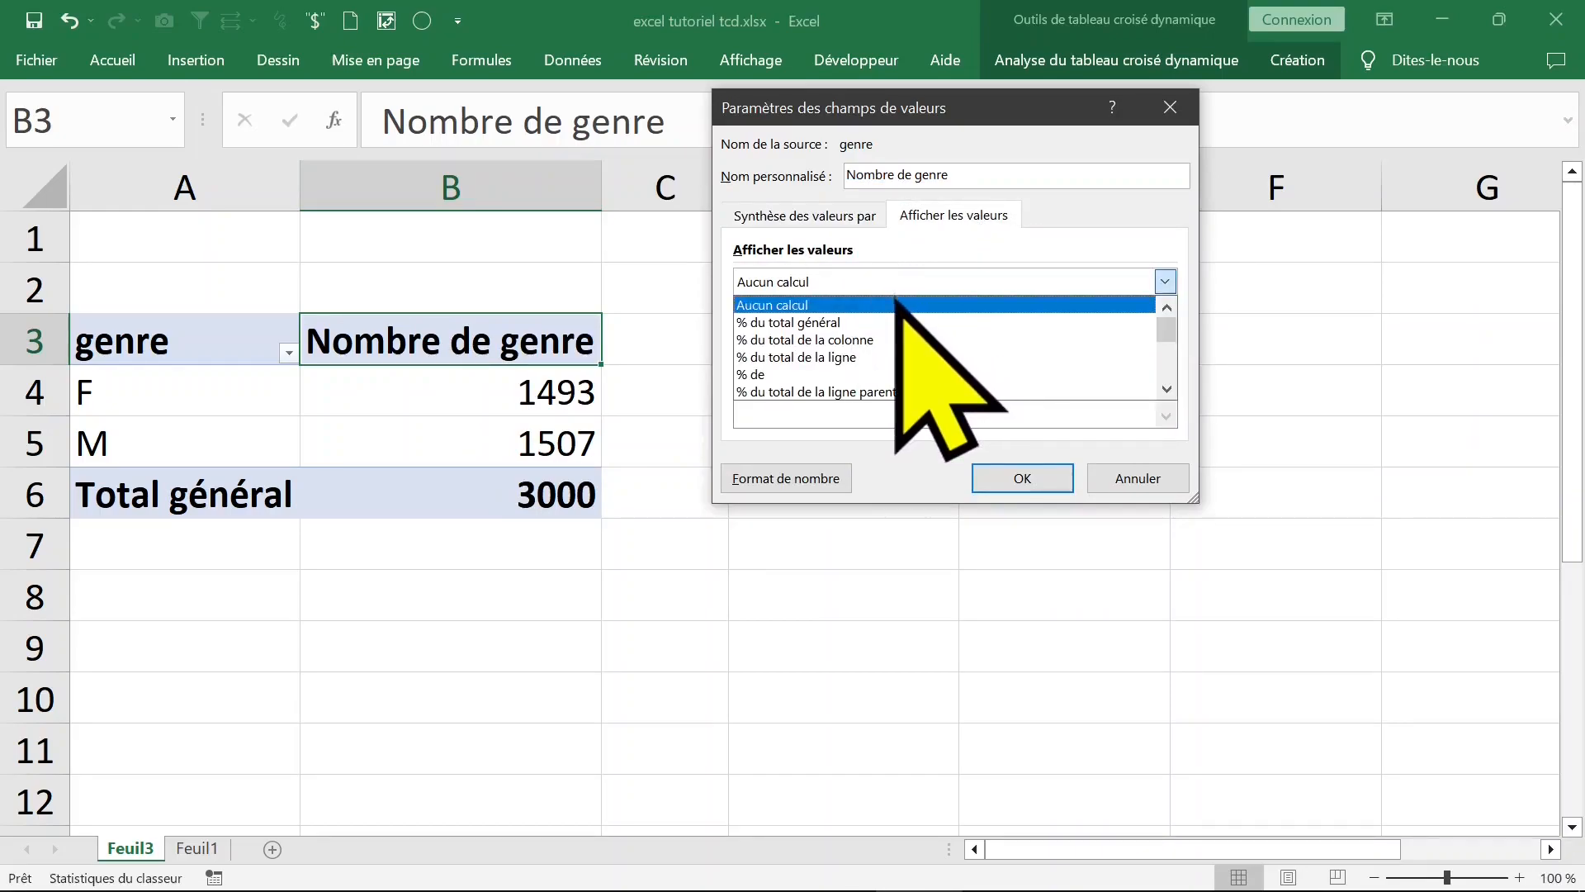
pyautogui.click(888, 339)
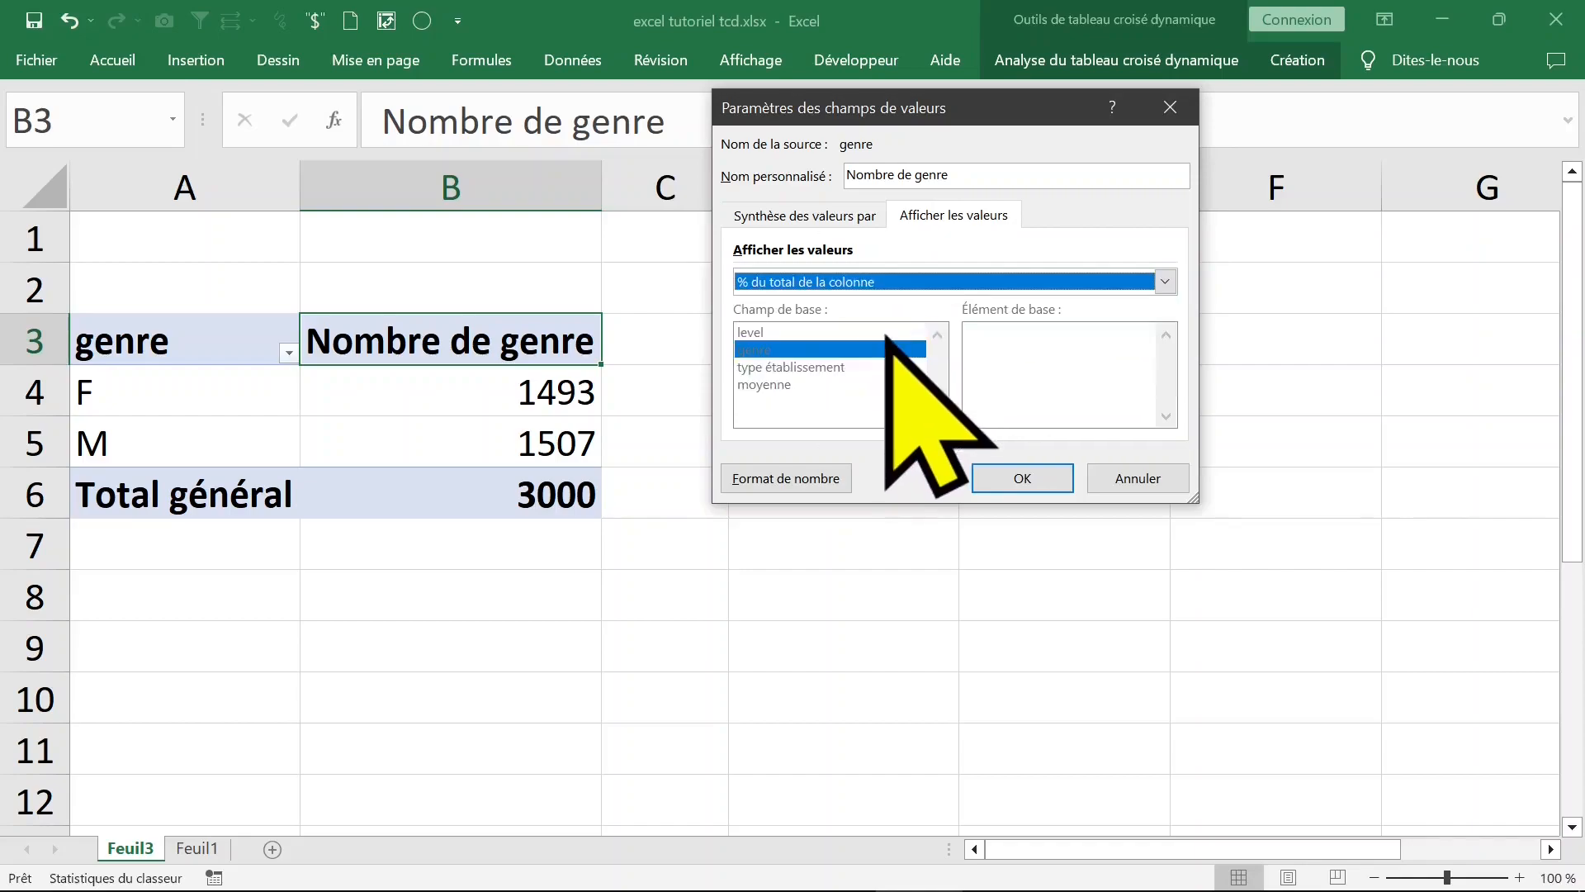
pyautogui.click(776, 478)
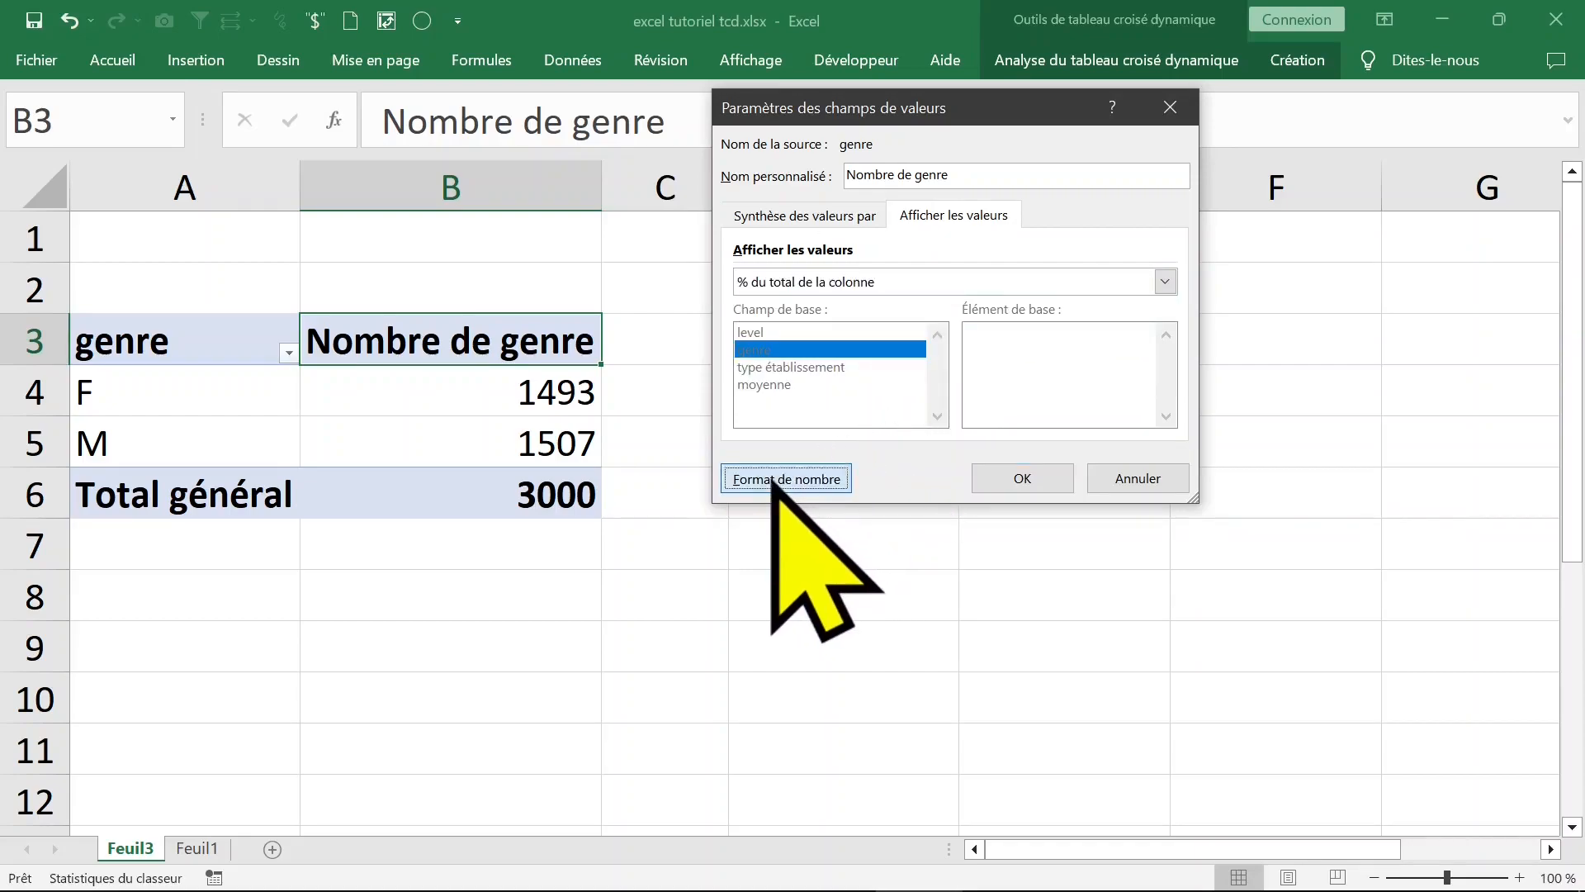
pyautogui.click(1012, 177)
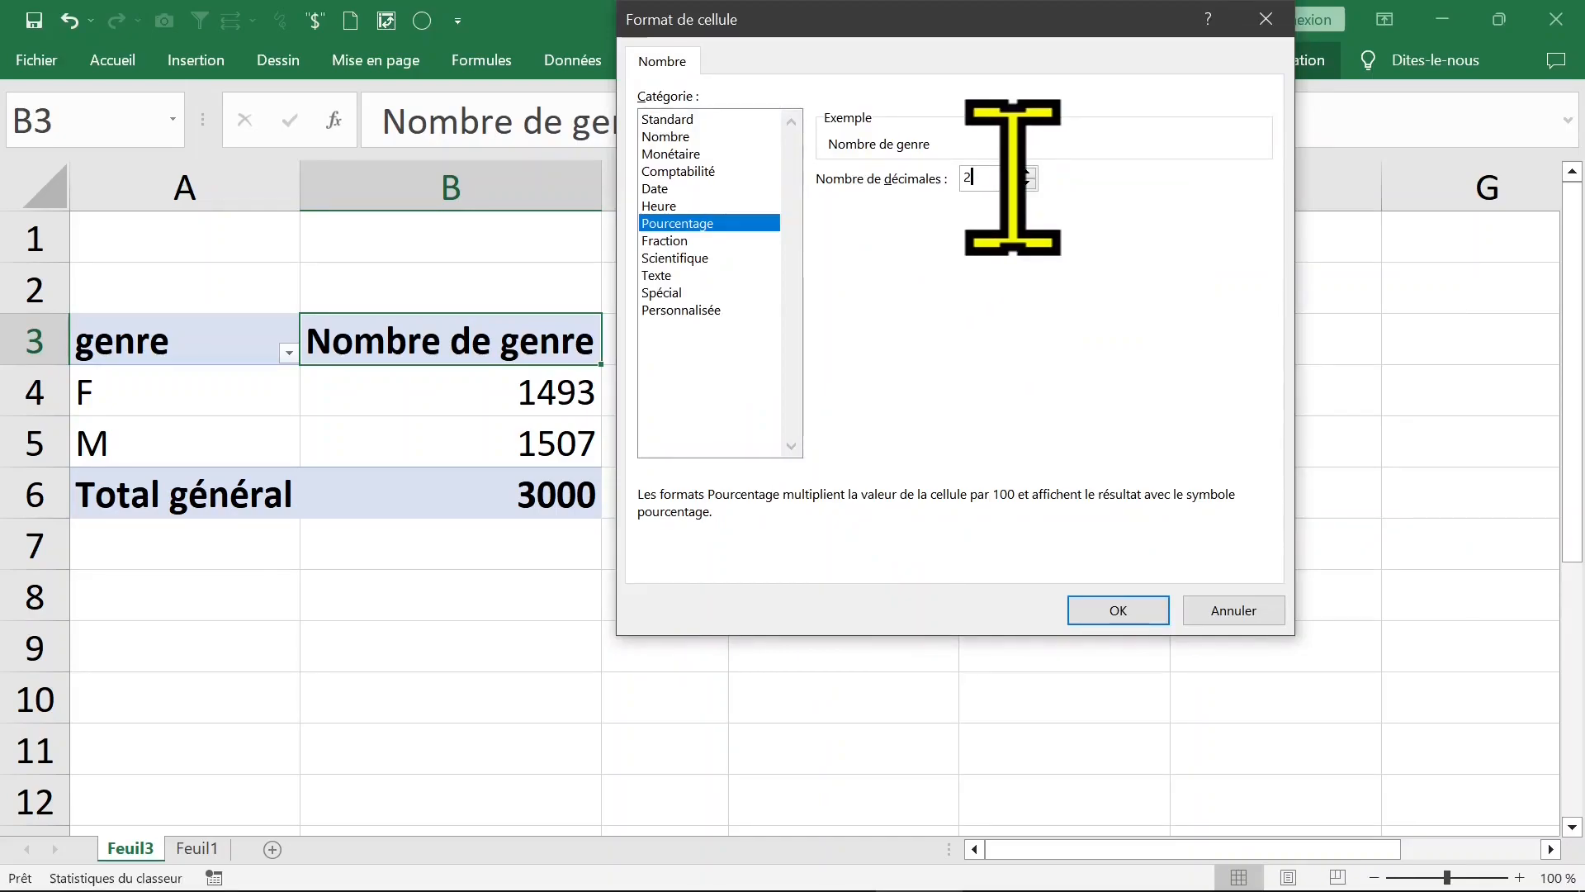
pyautogui.click(1116, 609)
pyautogui.click(1030, 487)
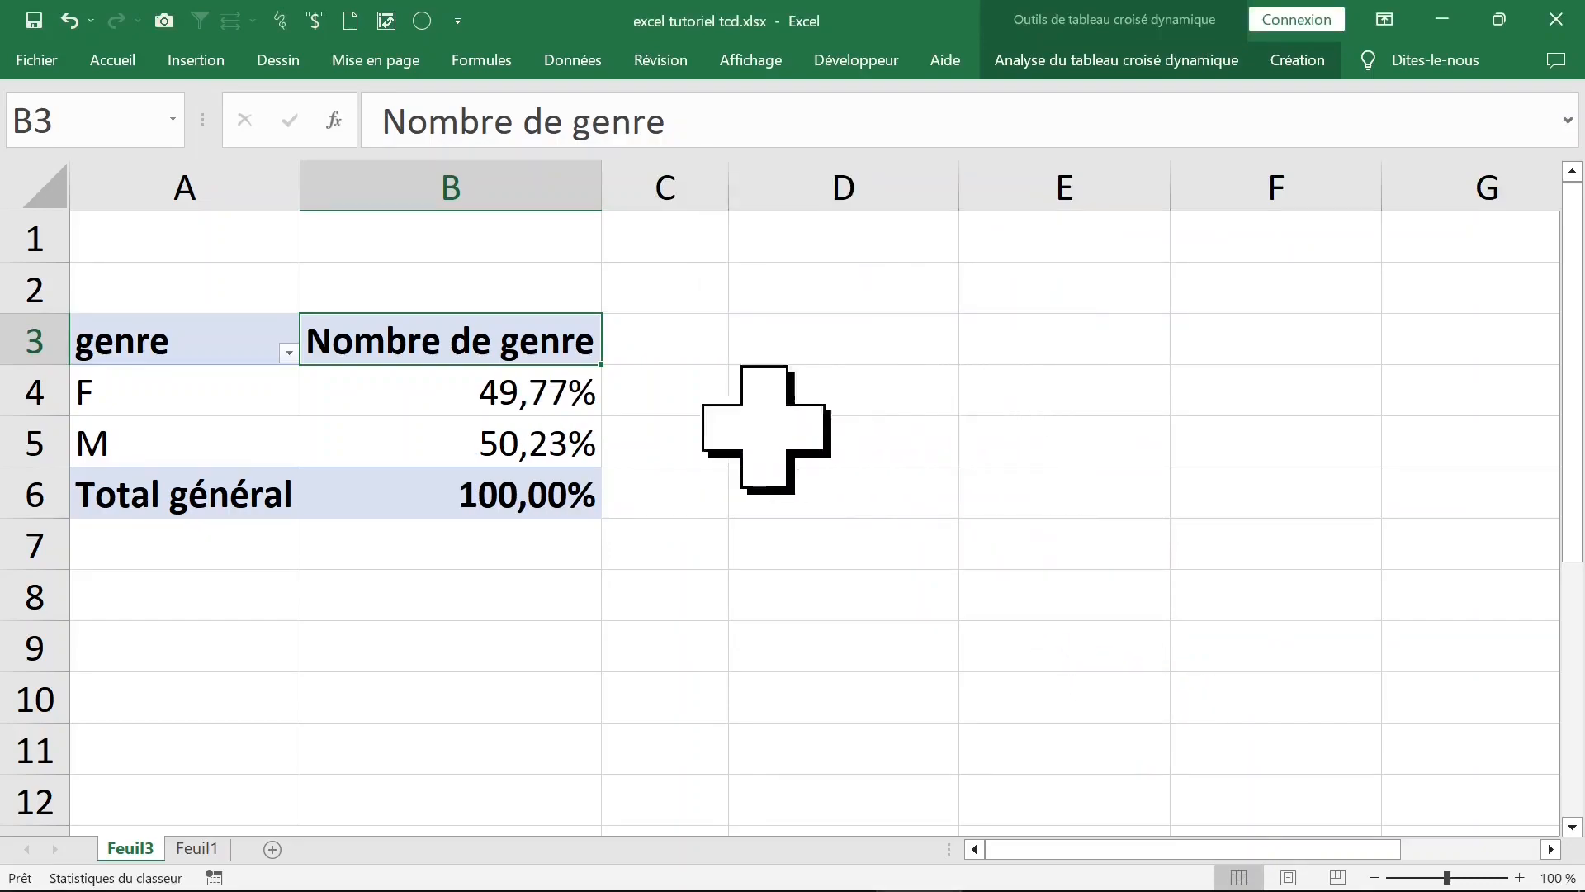
pyautogui.click(555, 390)
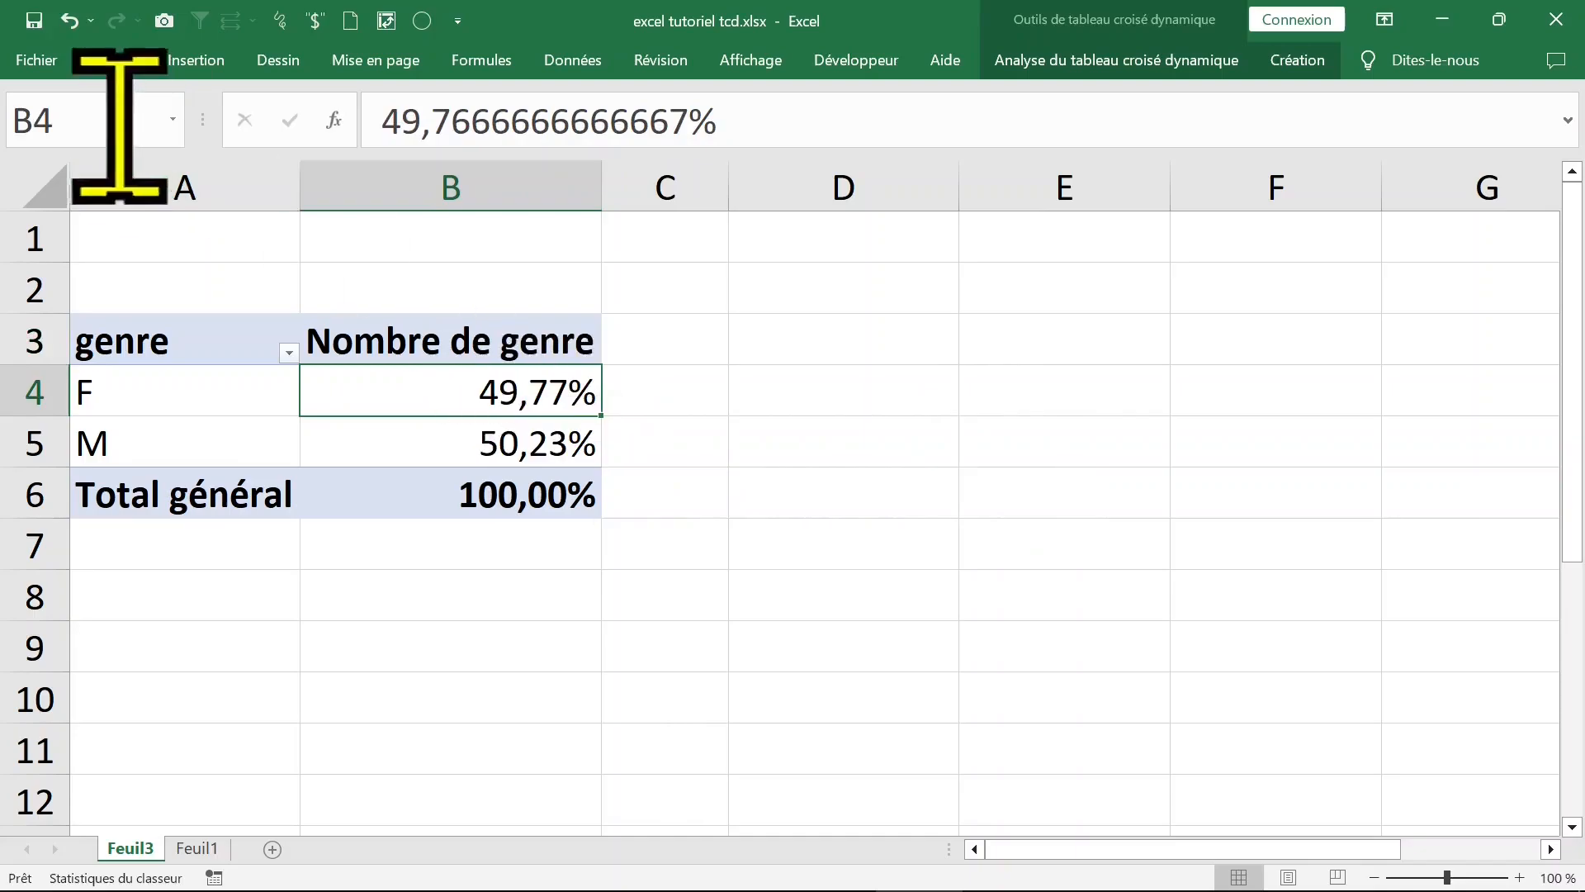
pyautogui.click(71, 23)
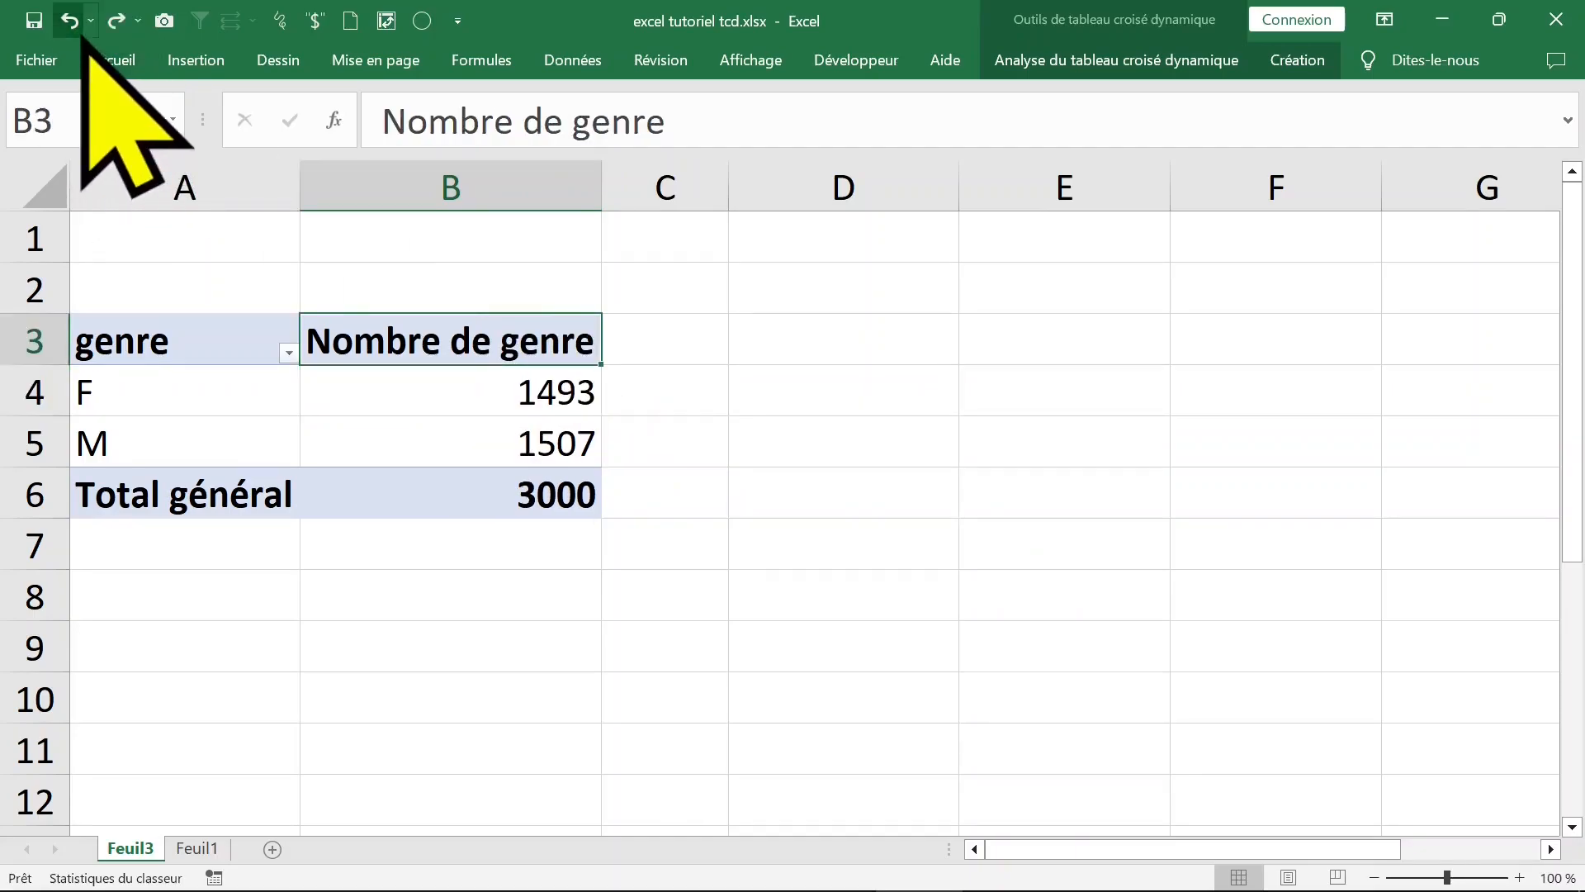
# Step: Display the pivot table's genre counts as % du total de la colonne using the Afficher les valeurs command
pyautogui.click(503, 382)
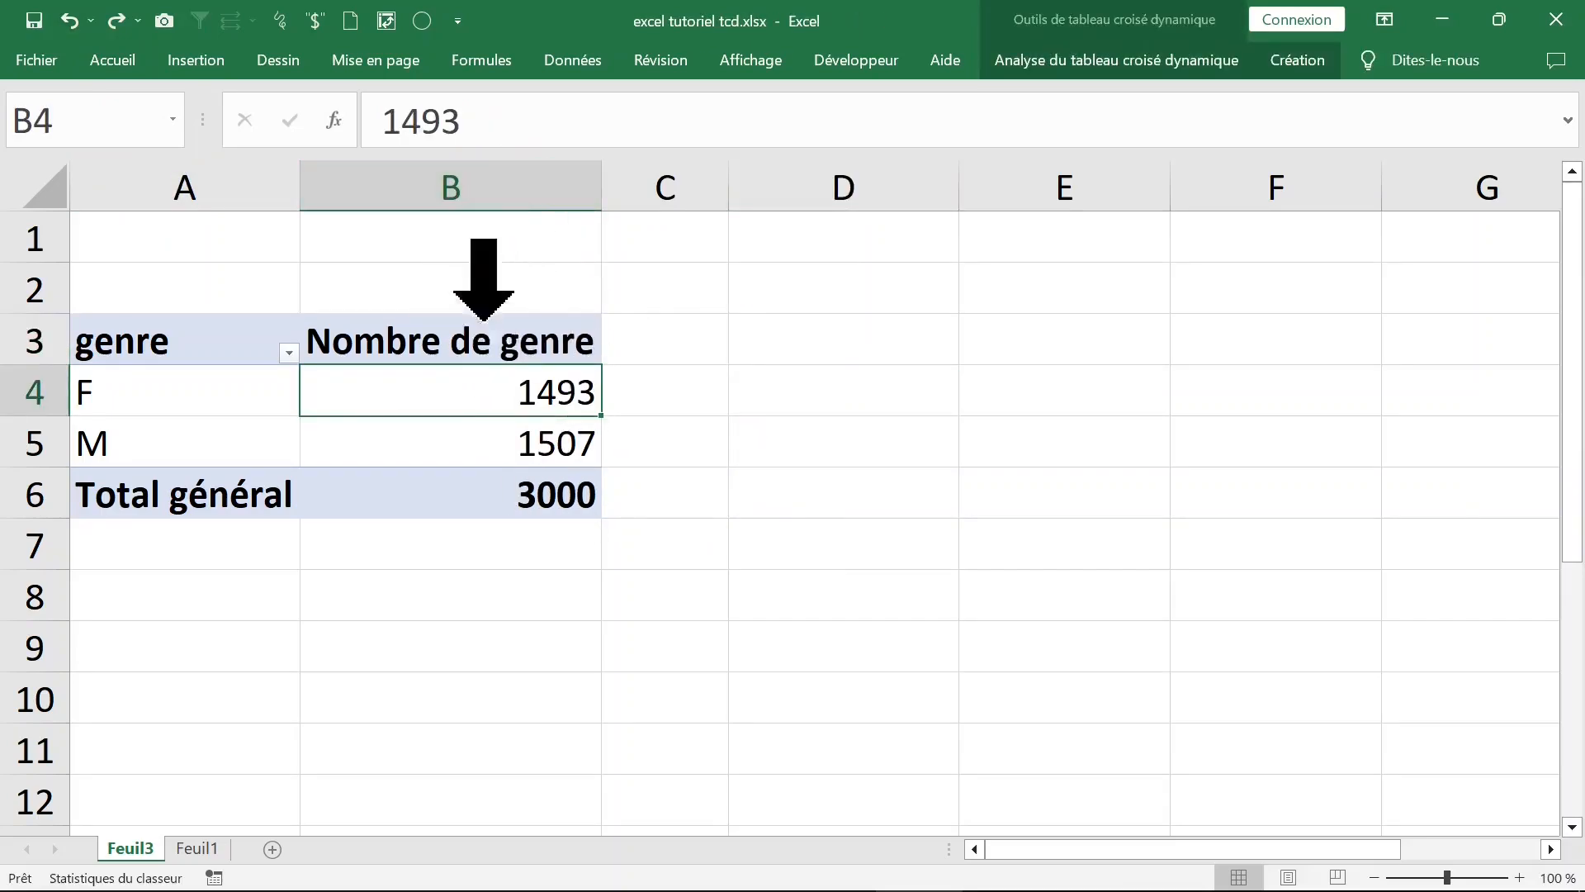
pyautogui.rightClick(464, 393)
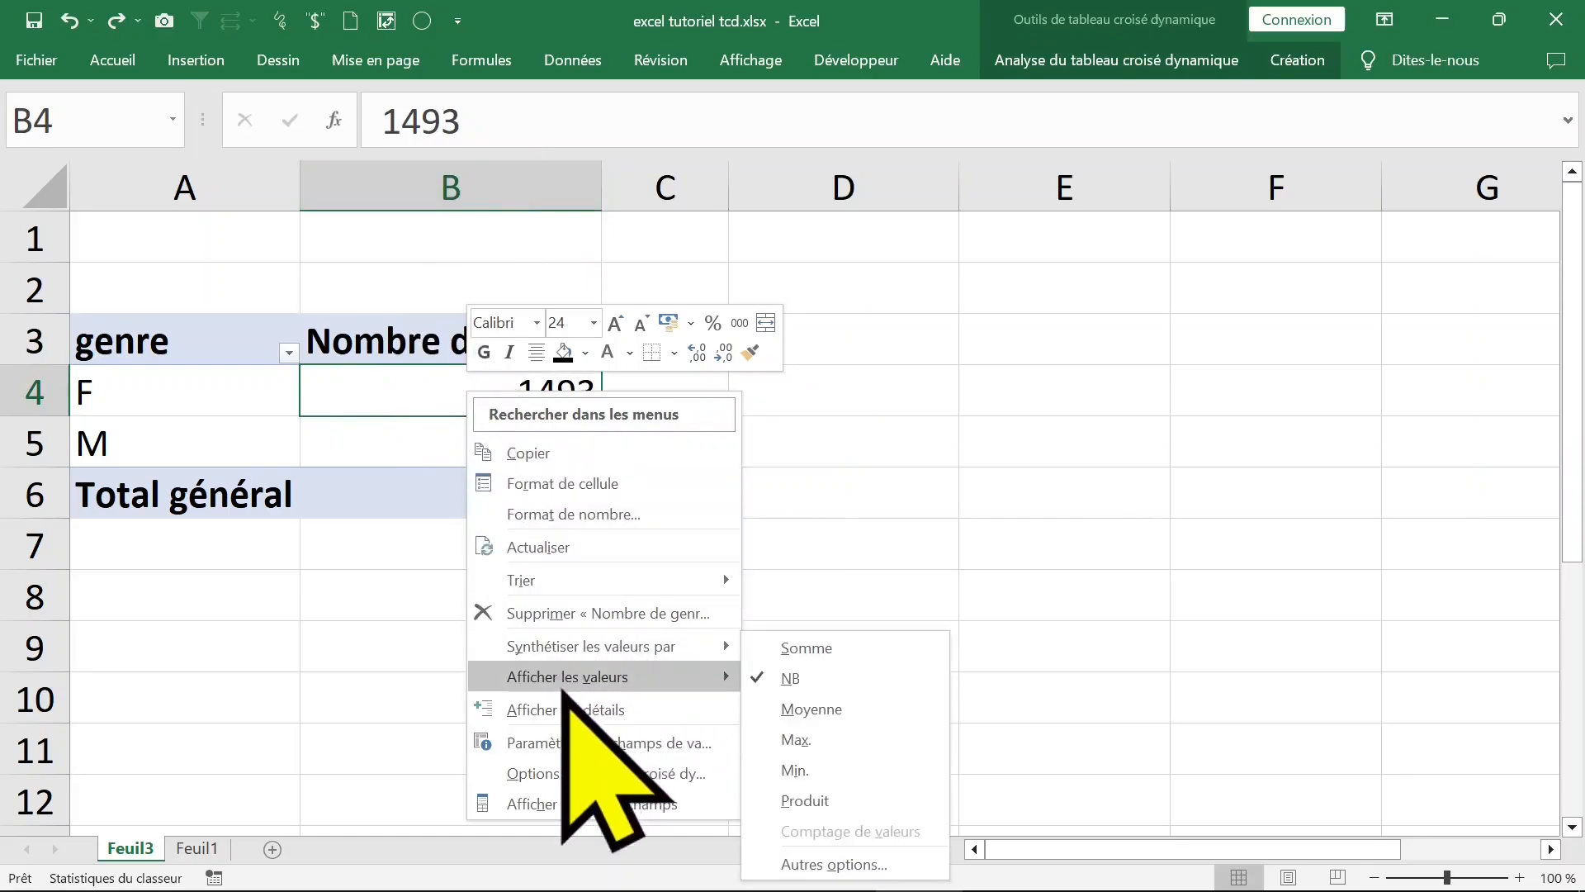
pyautogui.moveTo(602, 679)
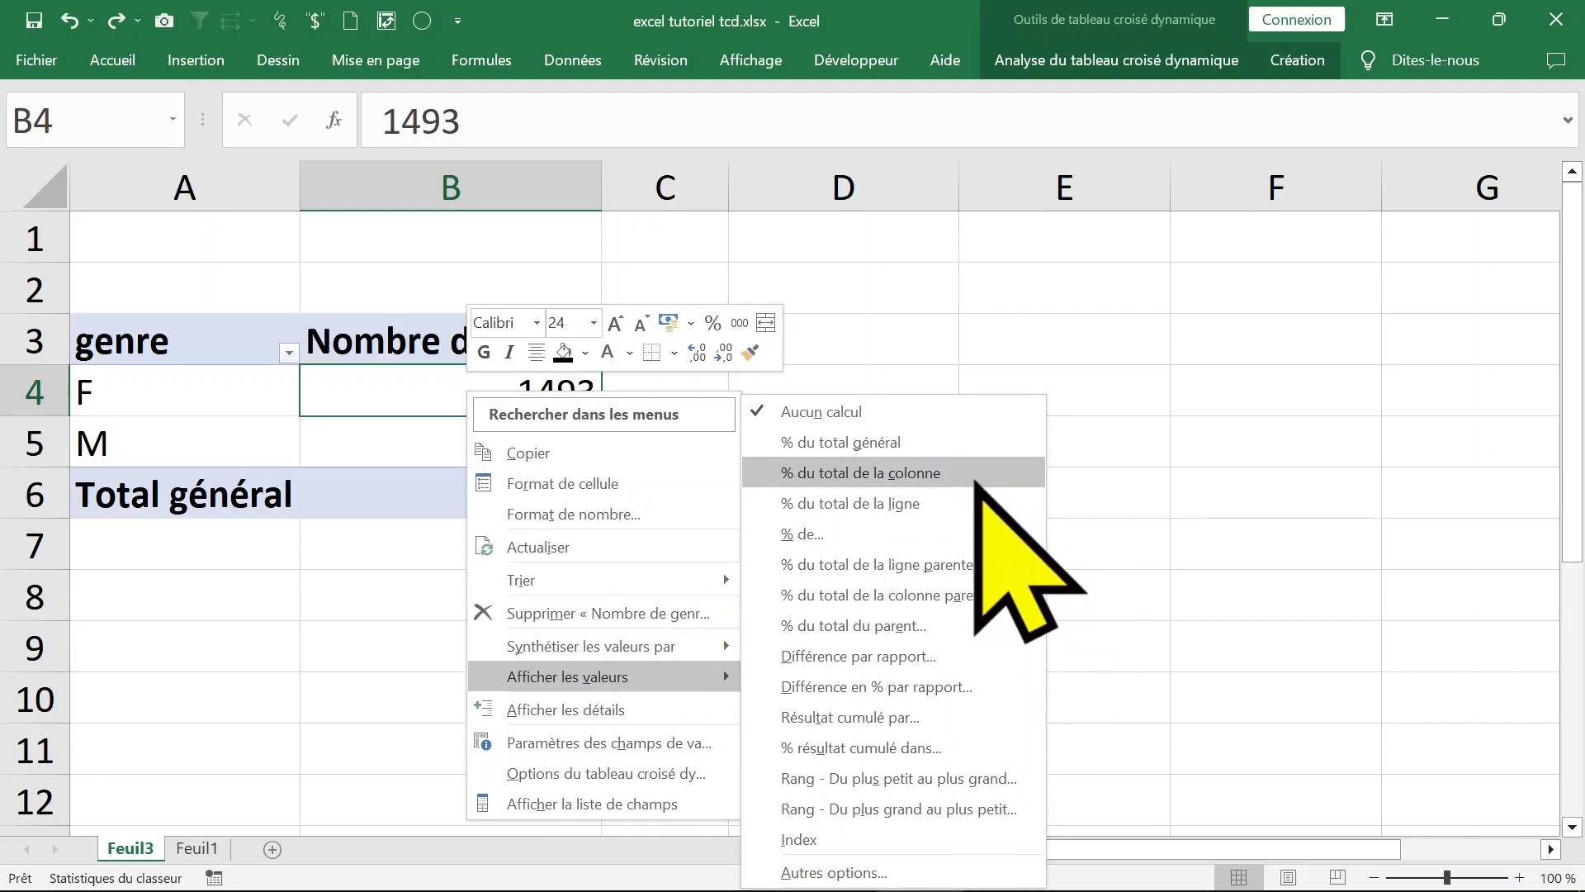
pyautogui.click(987, 472)
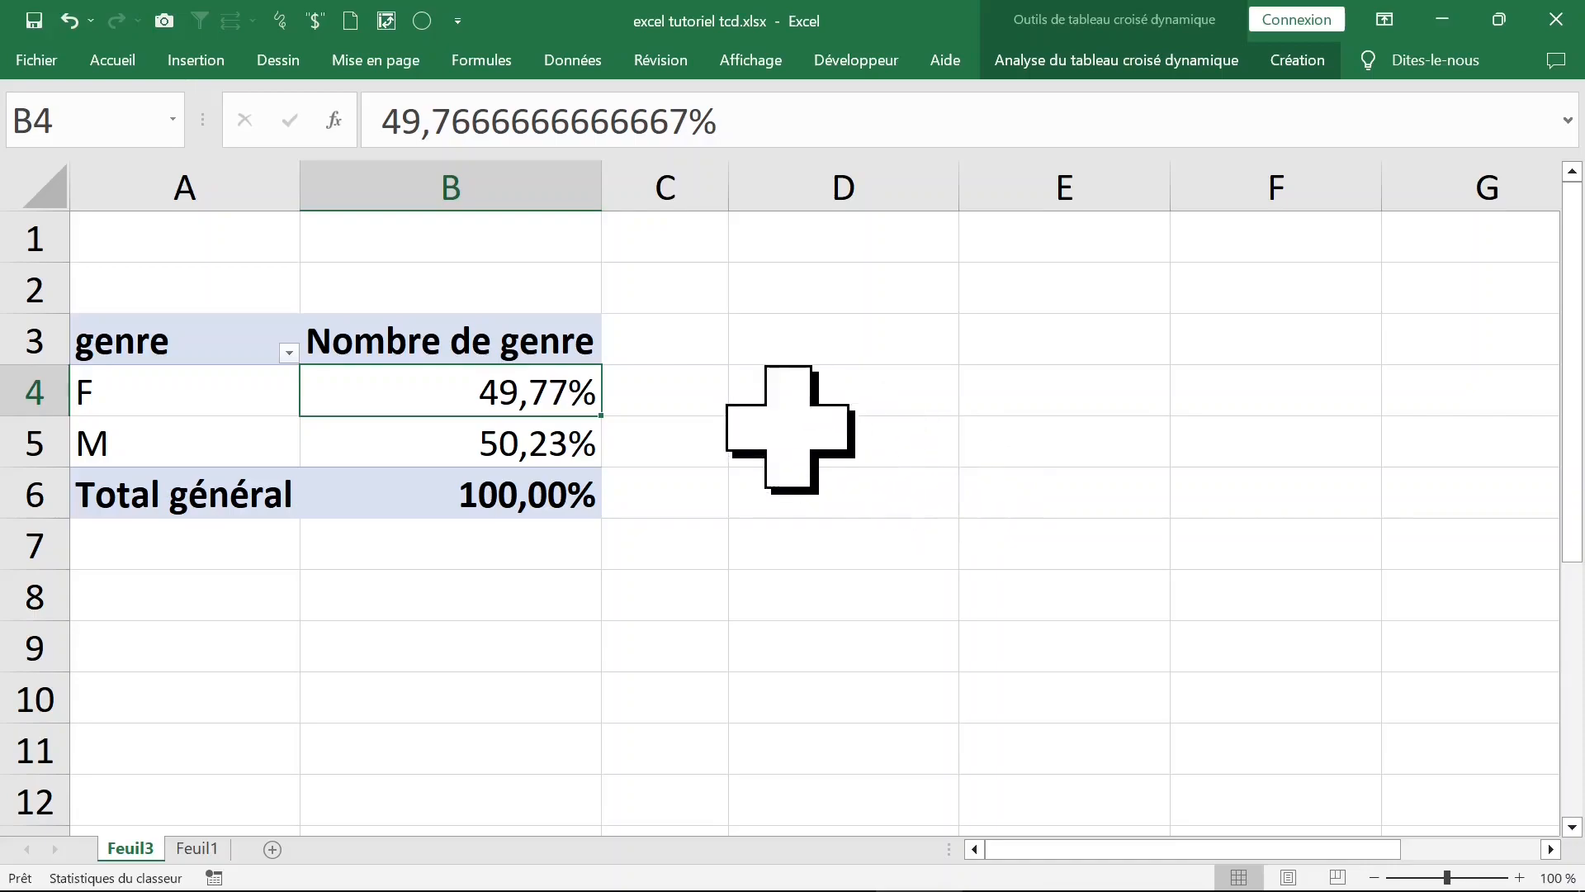
pyautogui.click(712, 395)
pyautogui.click(447, 204)
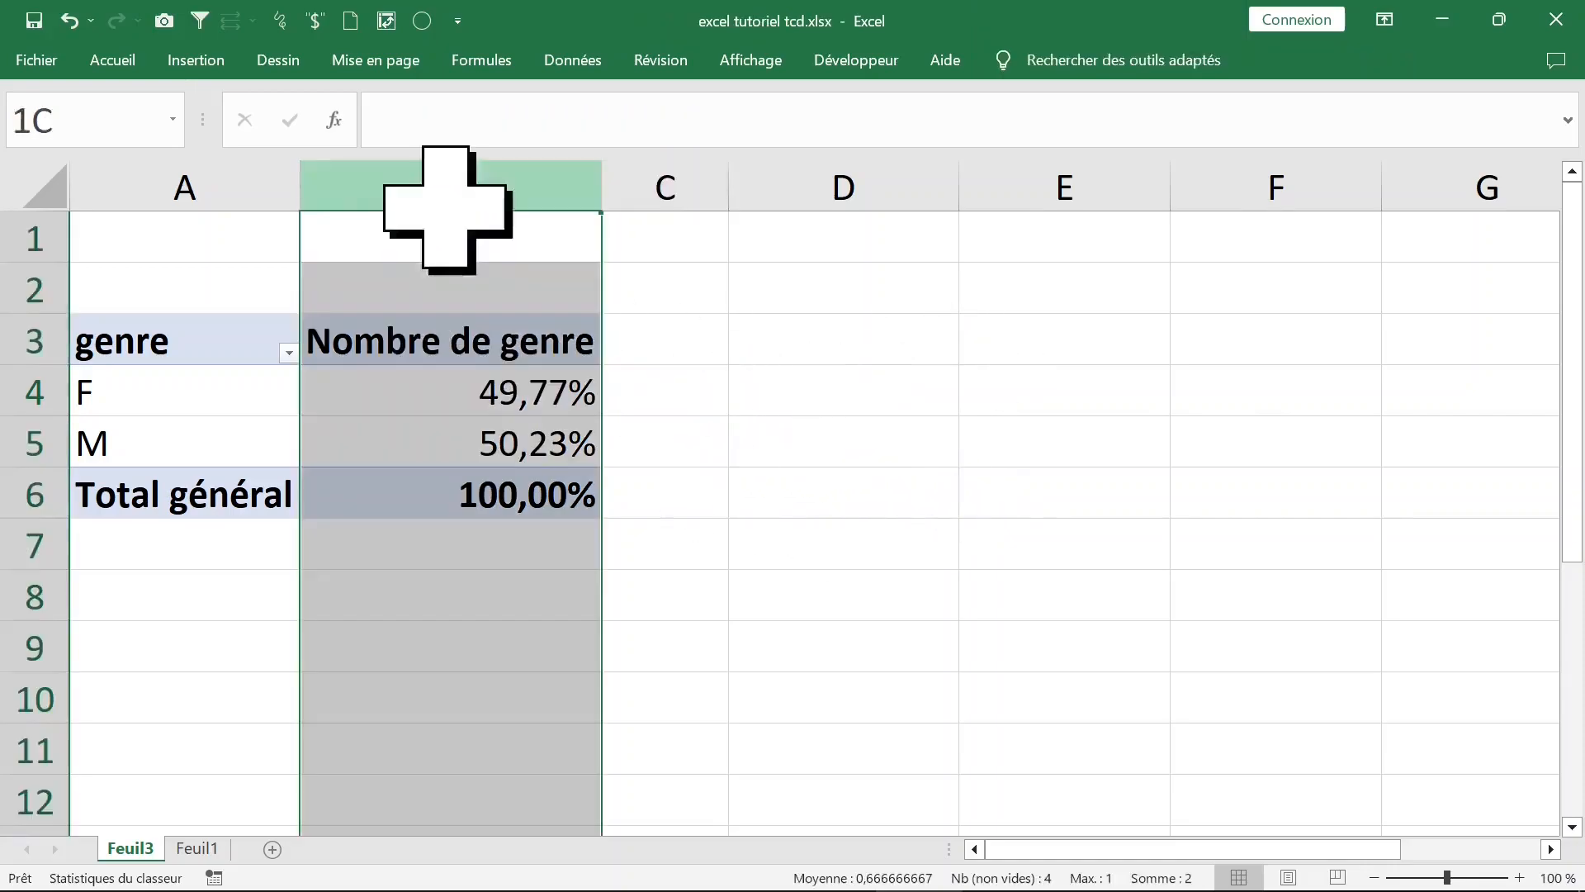
pyautogui.click(665, 196)
pyautogui.click(654, 336)
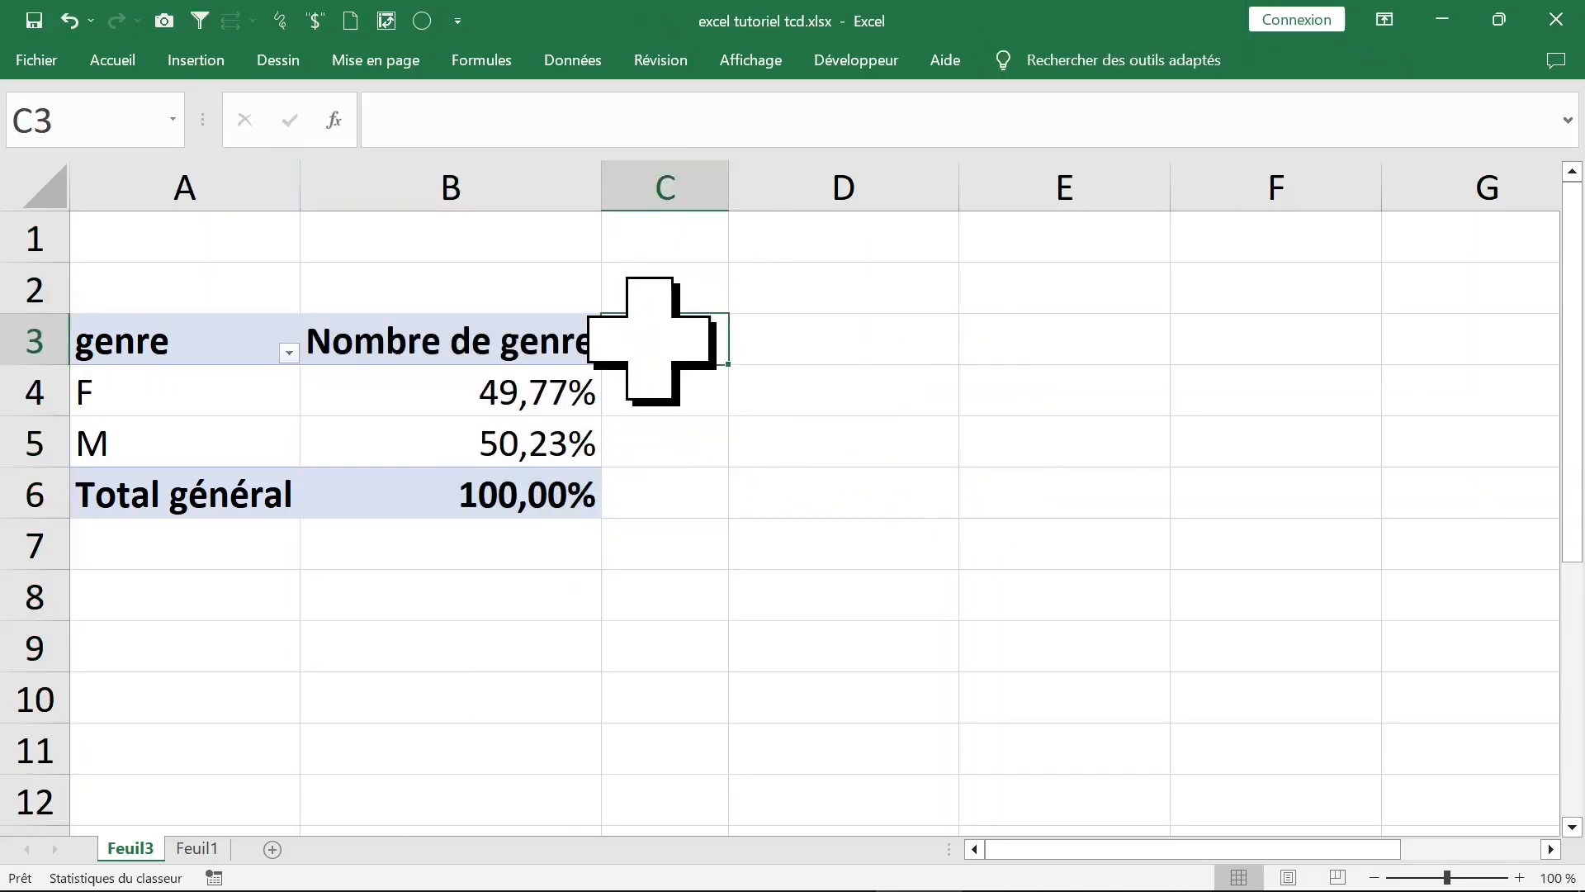
# Step: Rename the value field header in cell B3 as %
pyautogui.click(557, 336)
pyautogui.click(567, 378)
pyautogui.click(531, 347)
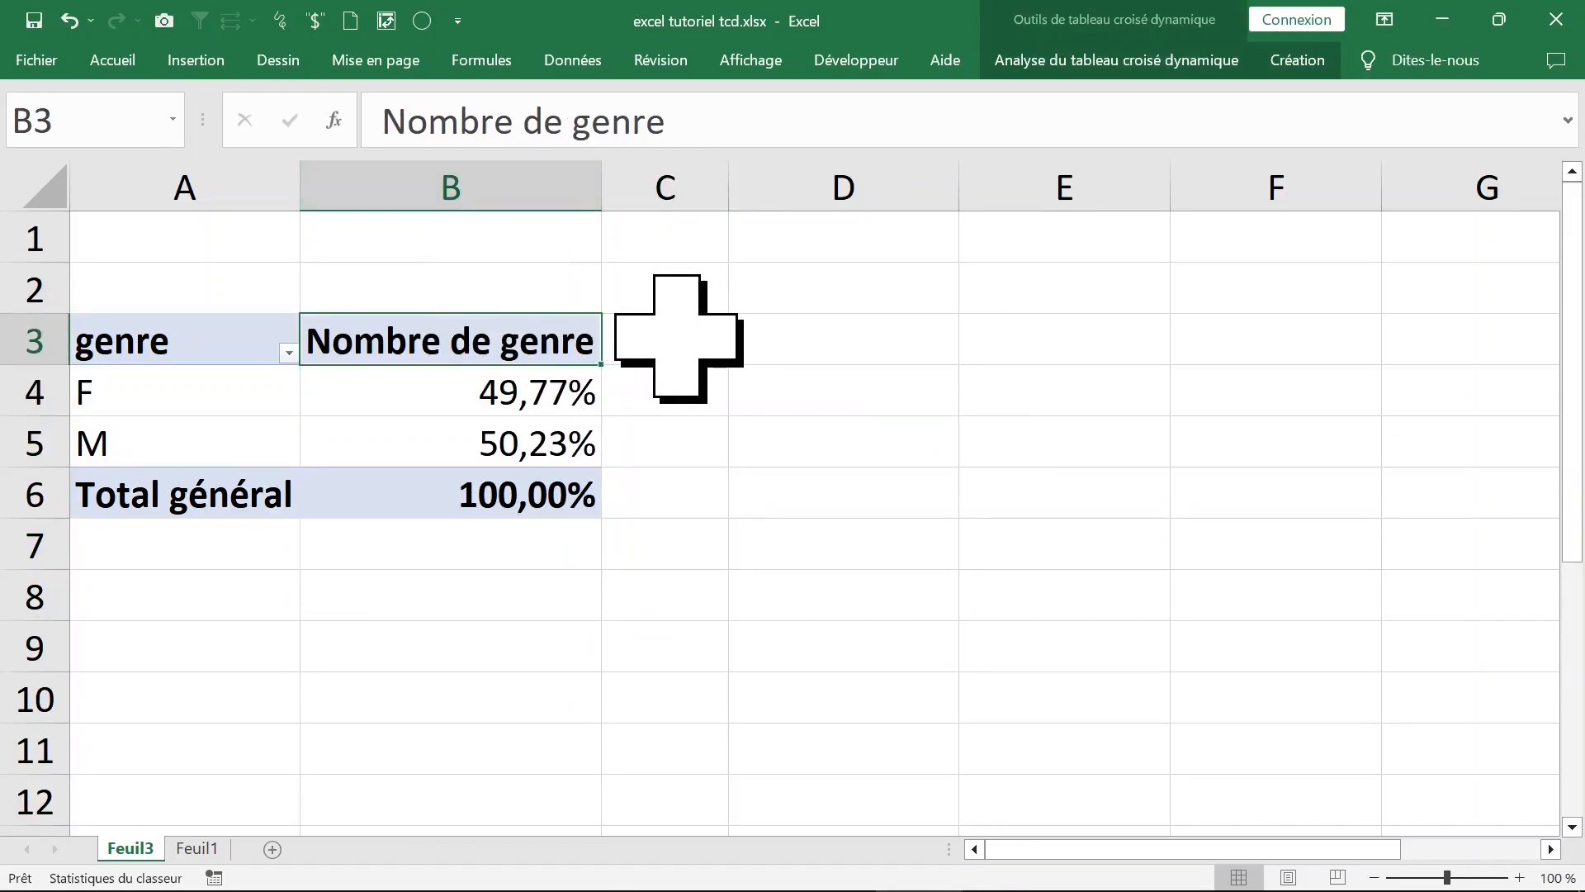
pyautogui.write('ù')
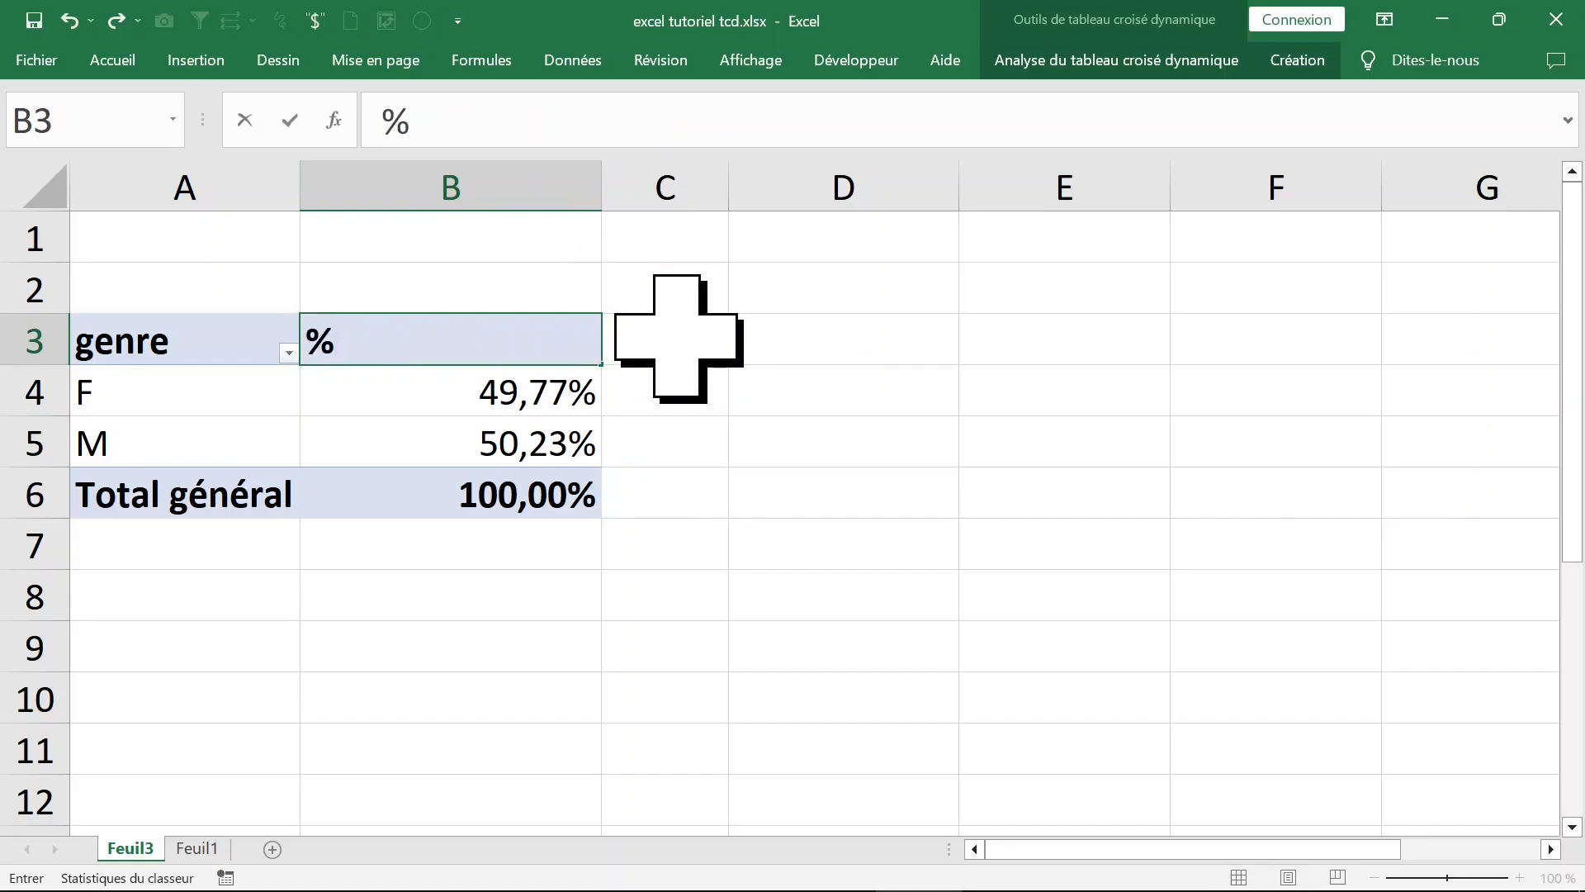
pyautogui.press('Return')
pyautogui.click(677, 339)
pyautogui.click(665, 373)
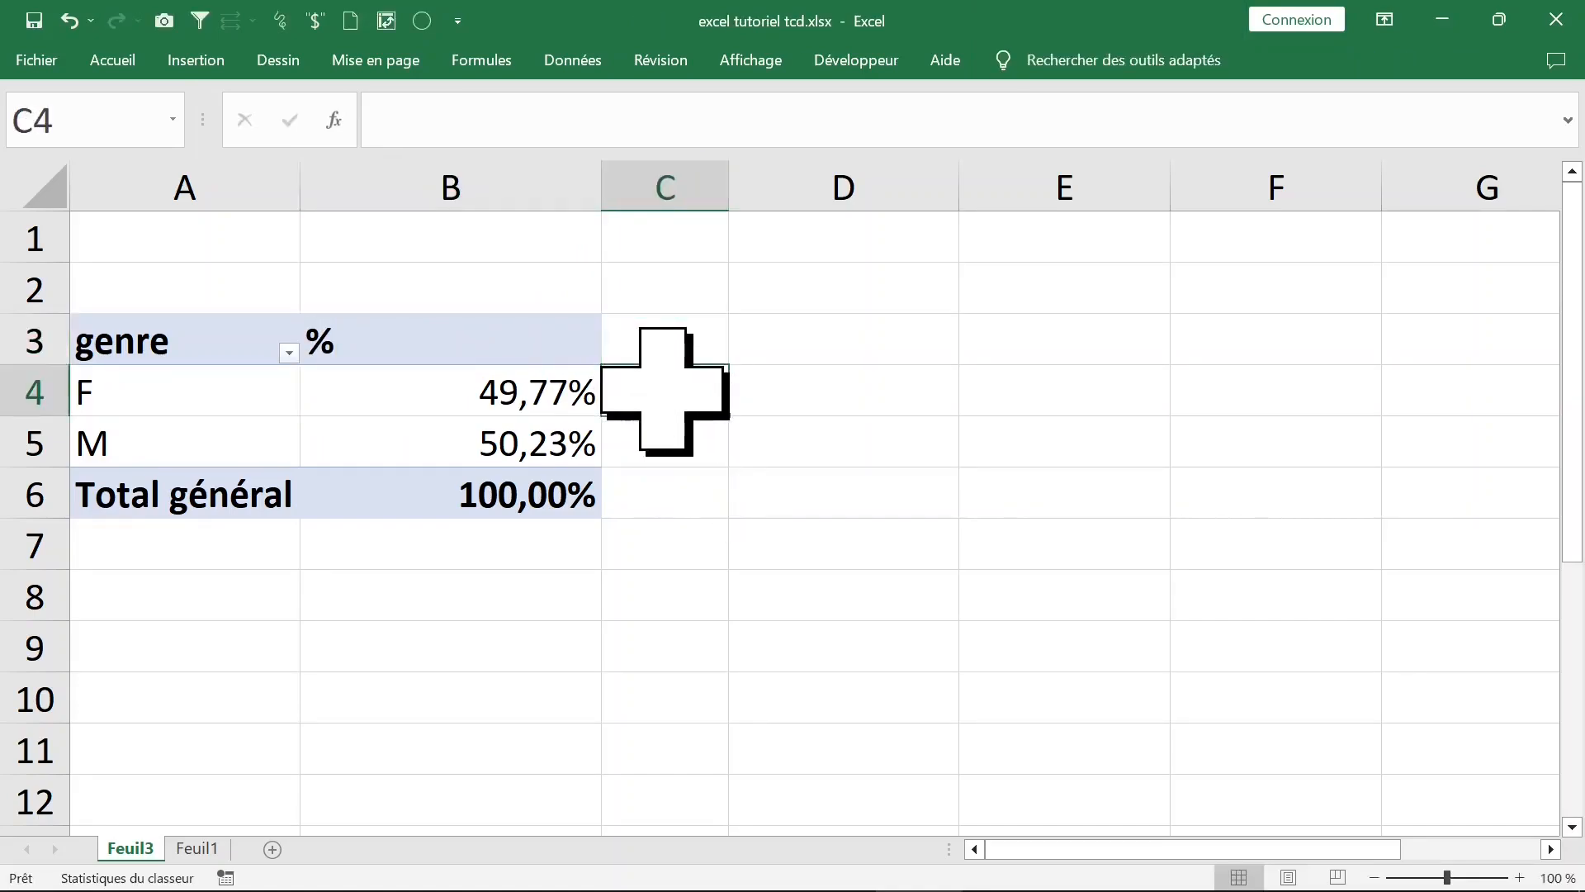
# Step: Show the PivotTable field list, add genre to the values area above the % field, and close the list
pyautogui.click(508, 406)
pyautogui.click(495, 339)
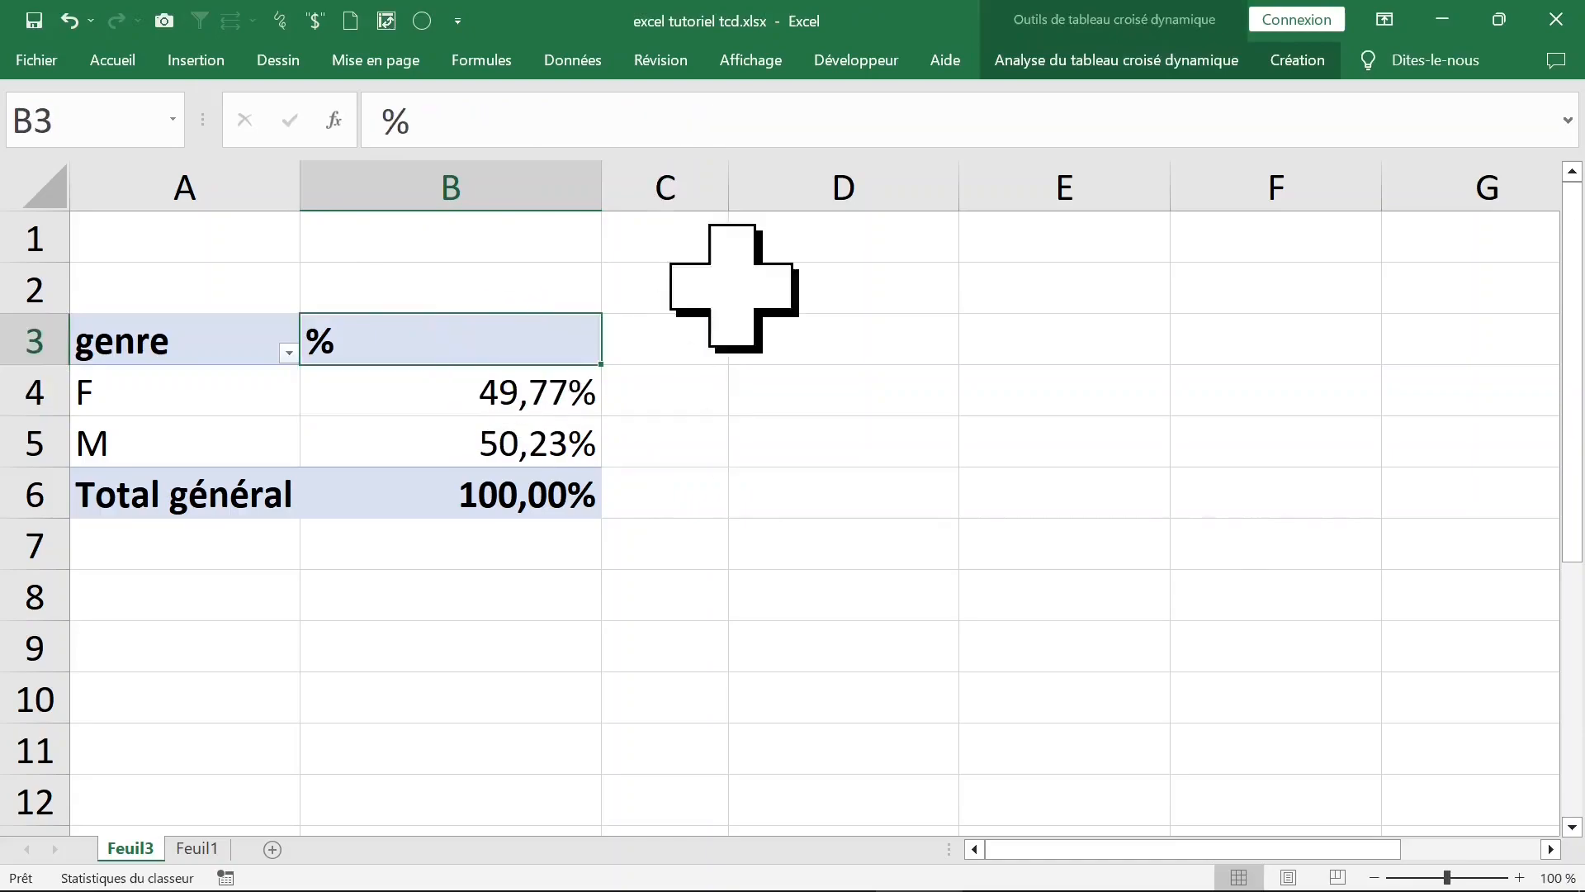
pyautogui.click(1208, 66)
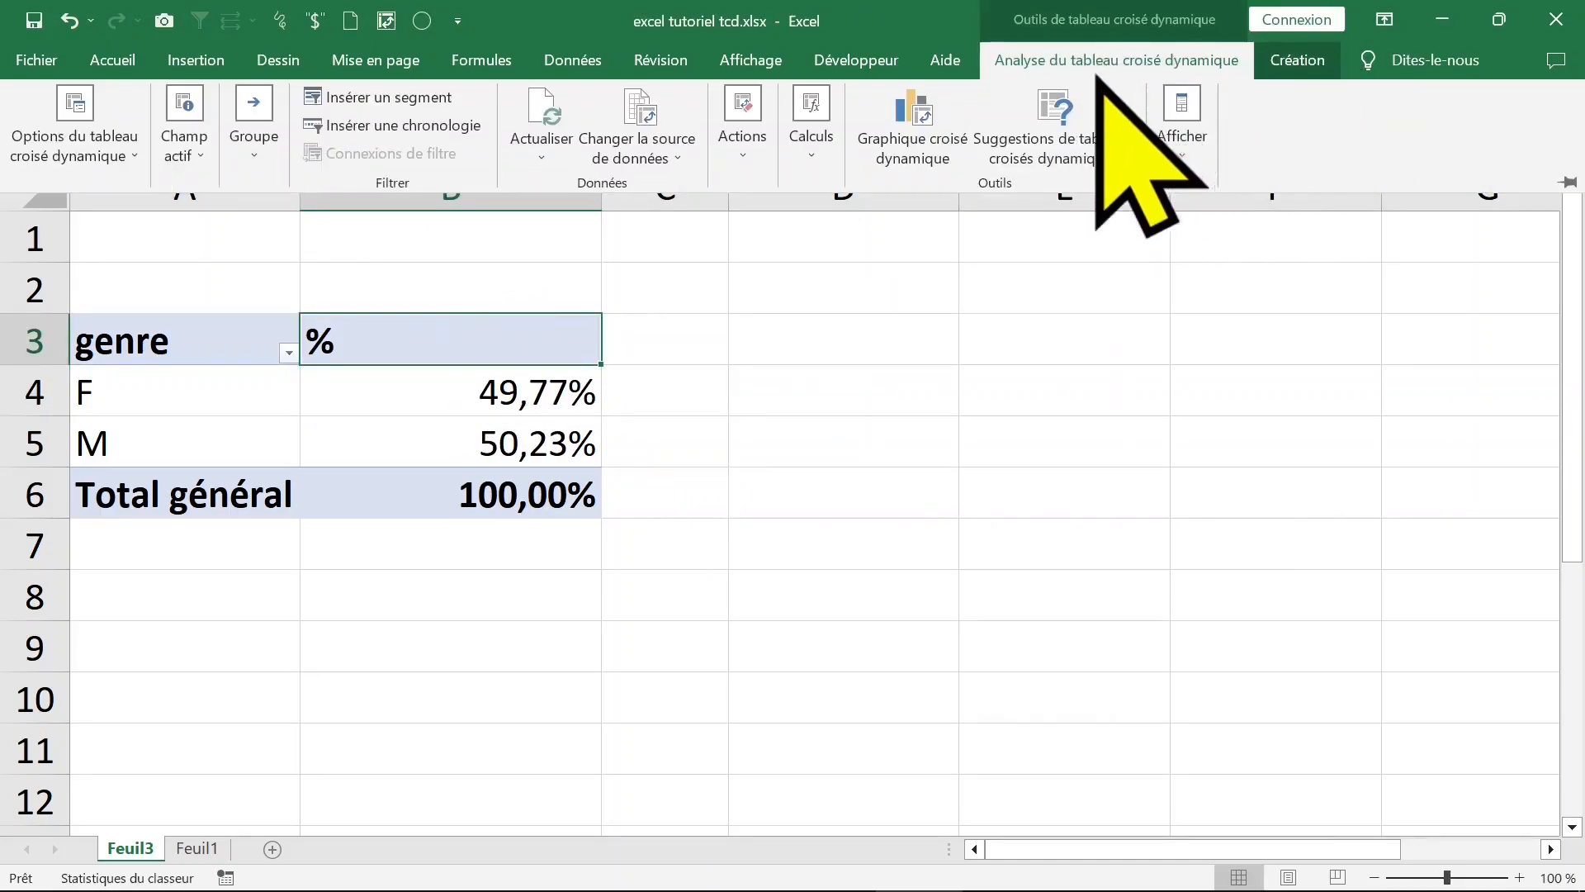
pyautogui.click(1182, 116)
pyautogui.click(1193, 239)
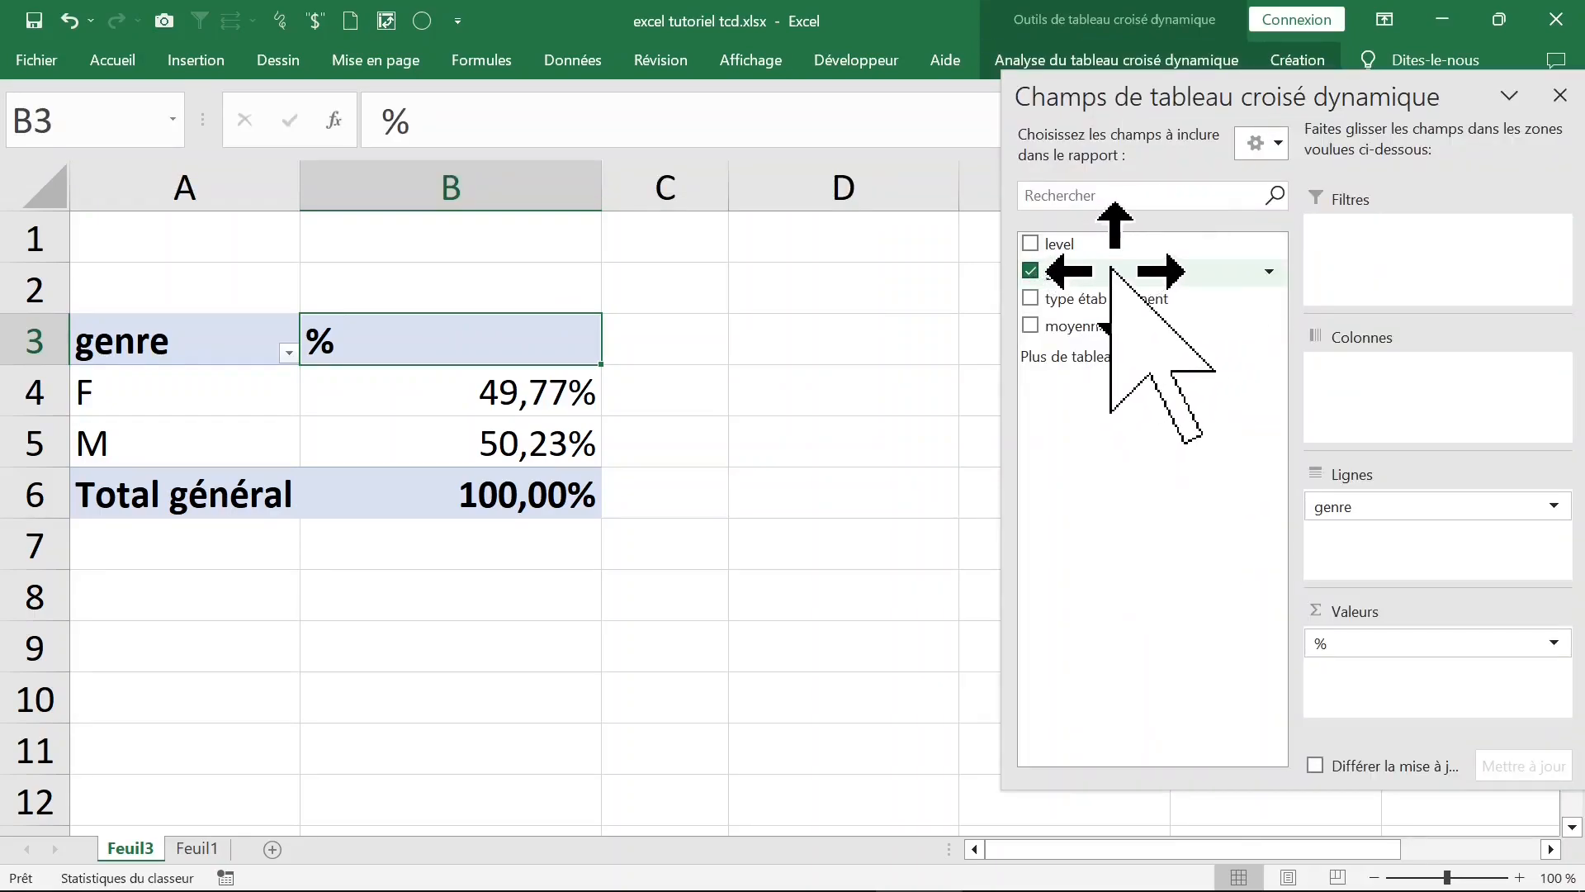
pyautogui.moveTo(1112, 269); pyautogui.dragTo(1383, 654)
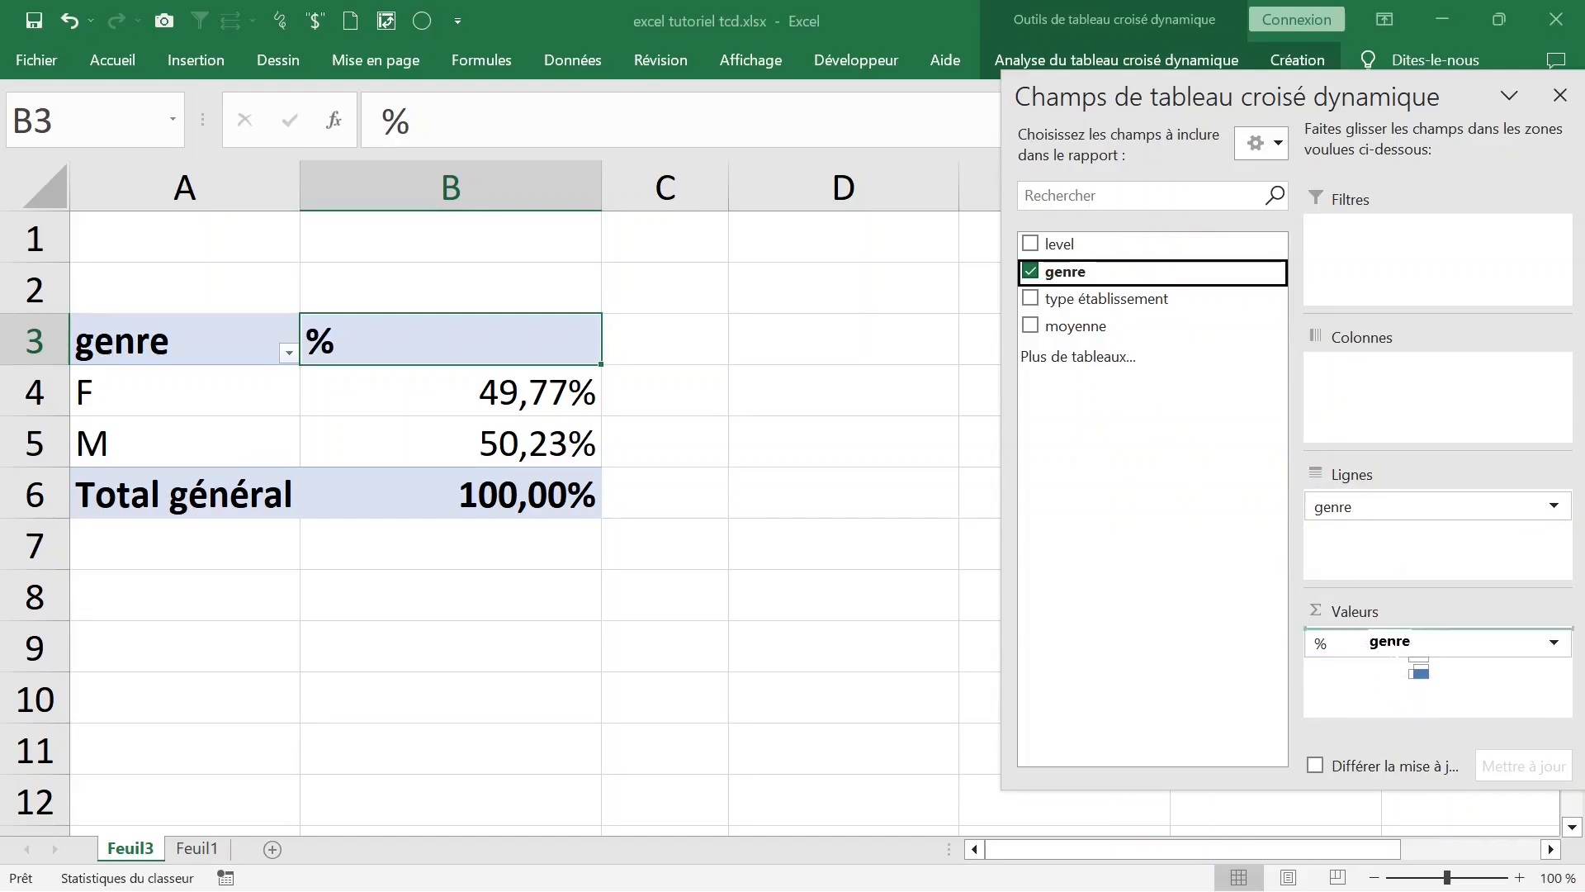
pyautogui.moveTo(1405, 648); pyautogui.dragTo(1392, 637)
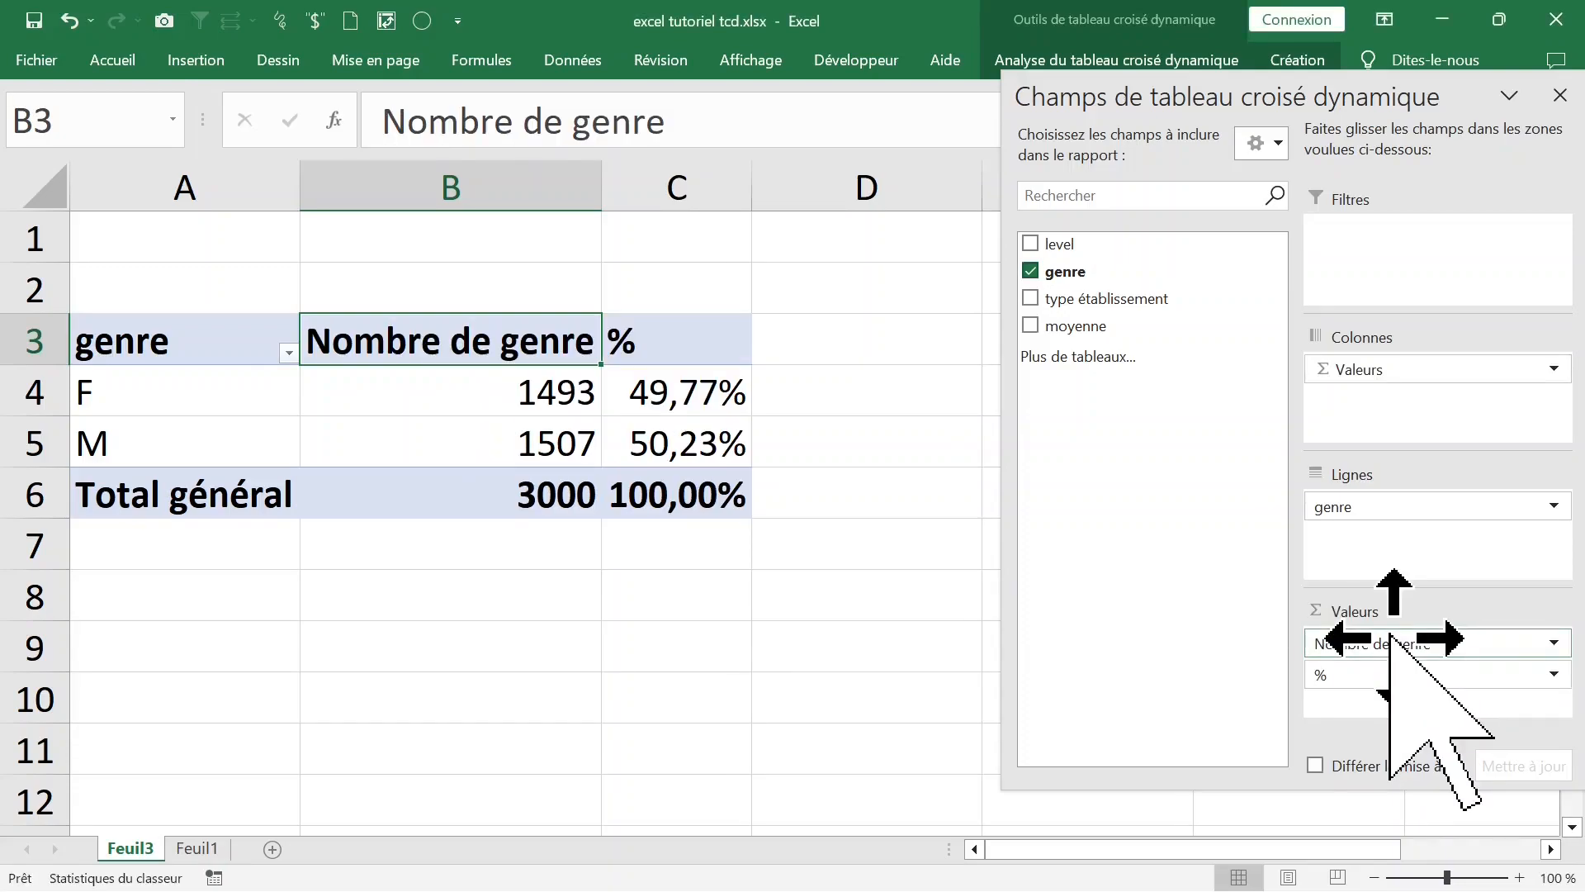
pyautogui.click(453, 427)
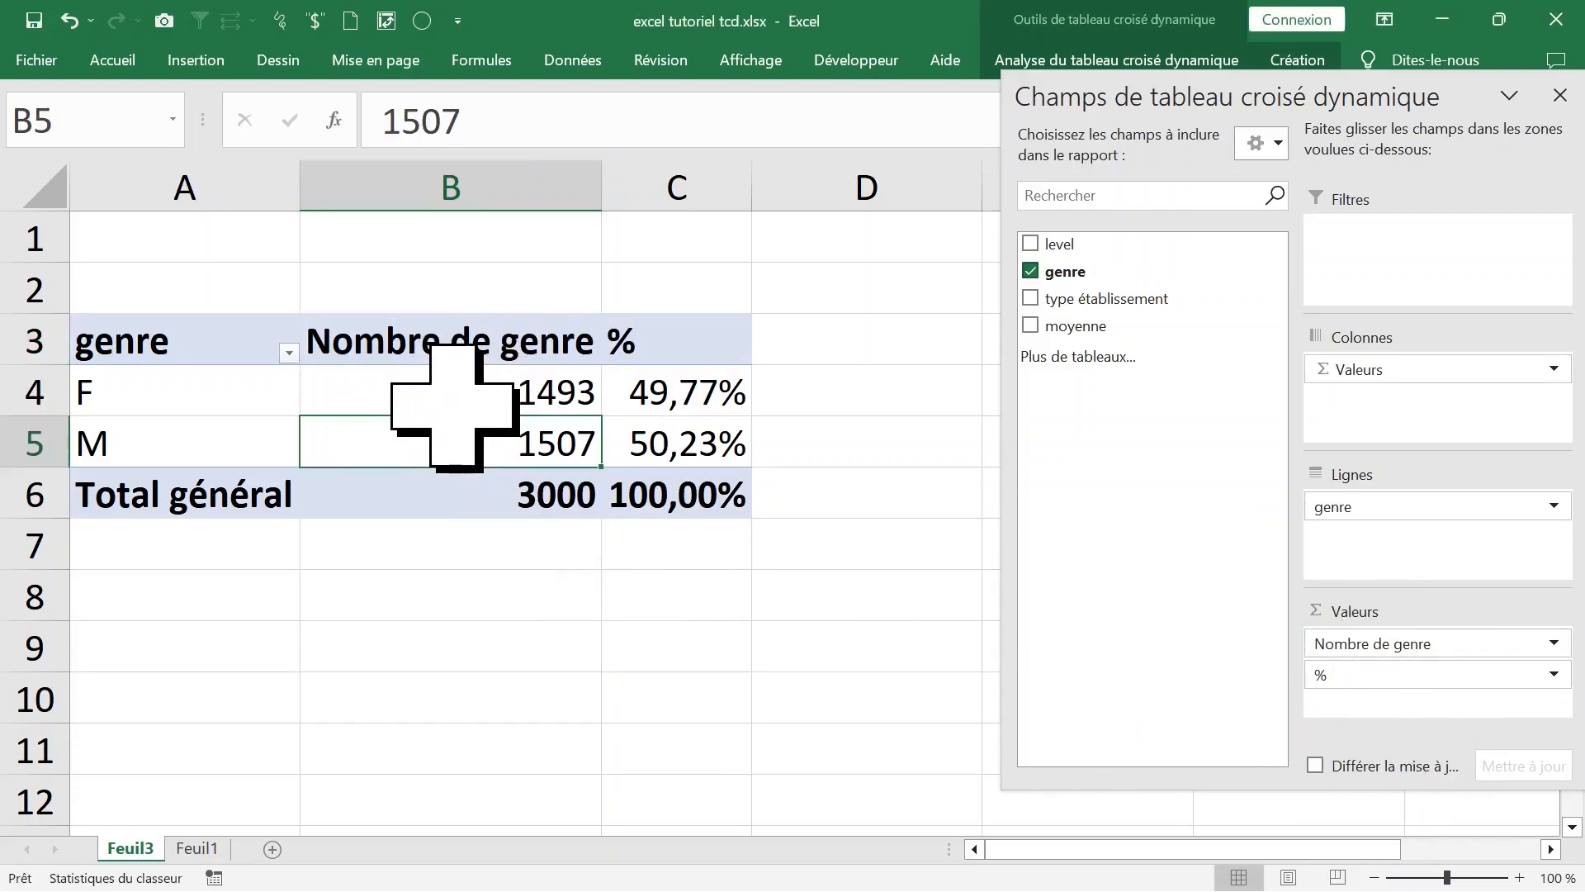
pyautogui.click(660, 396)
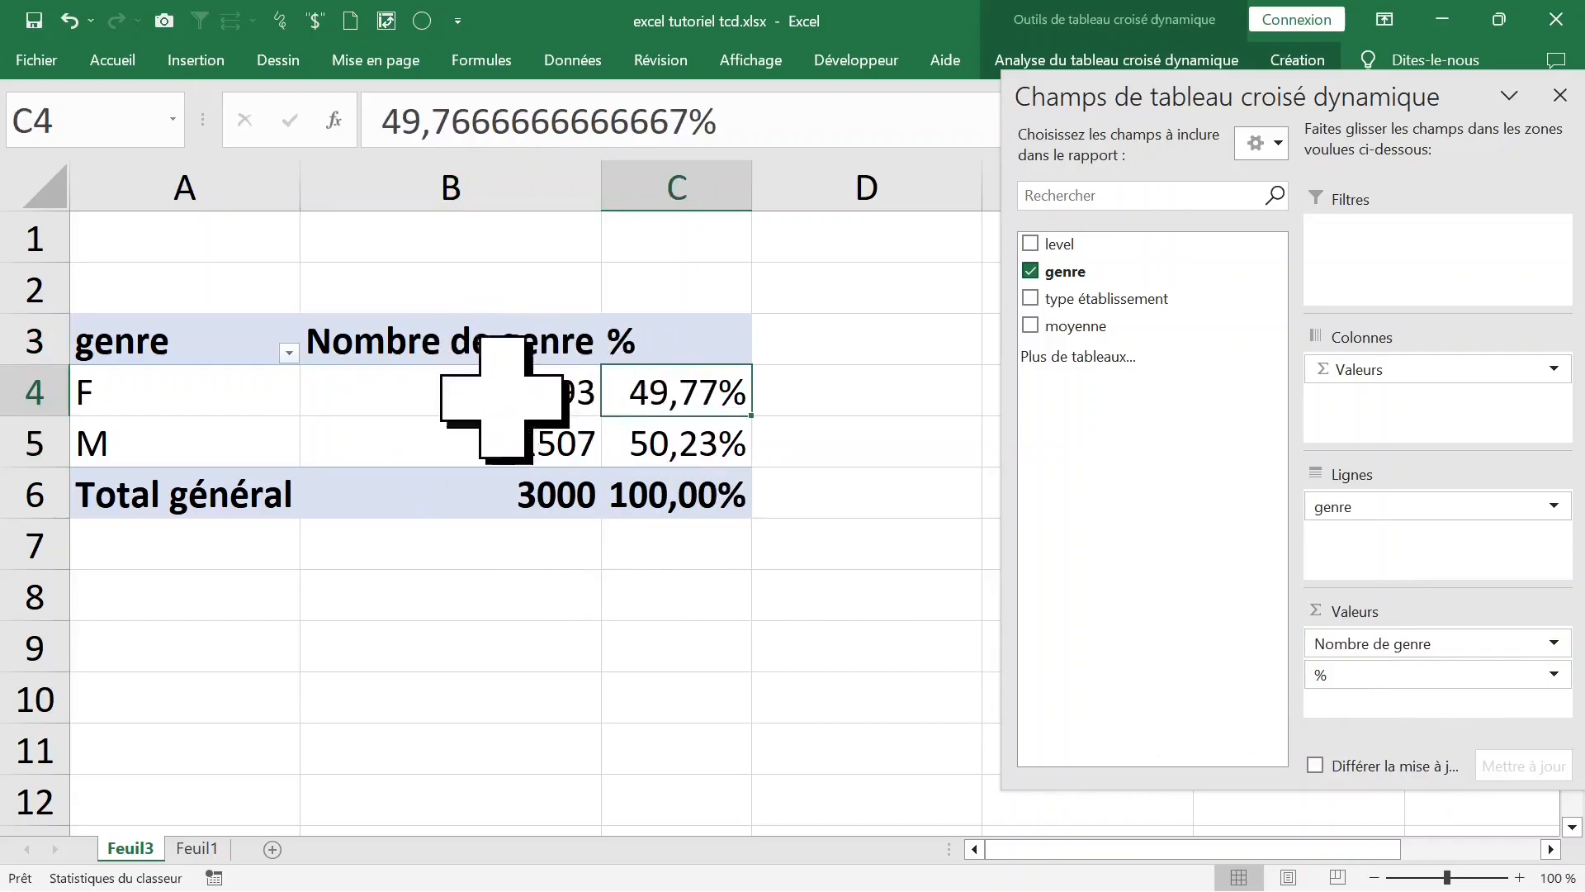
pyautogui.click(1559, 95)
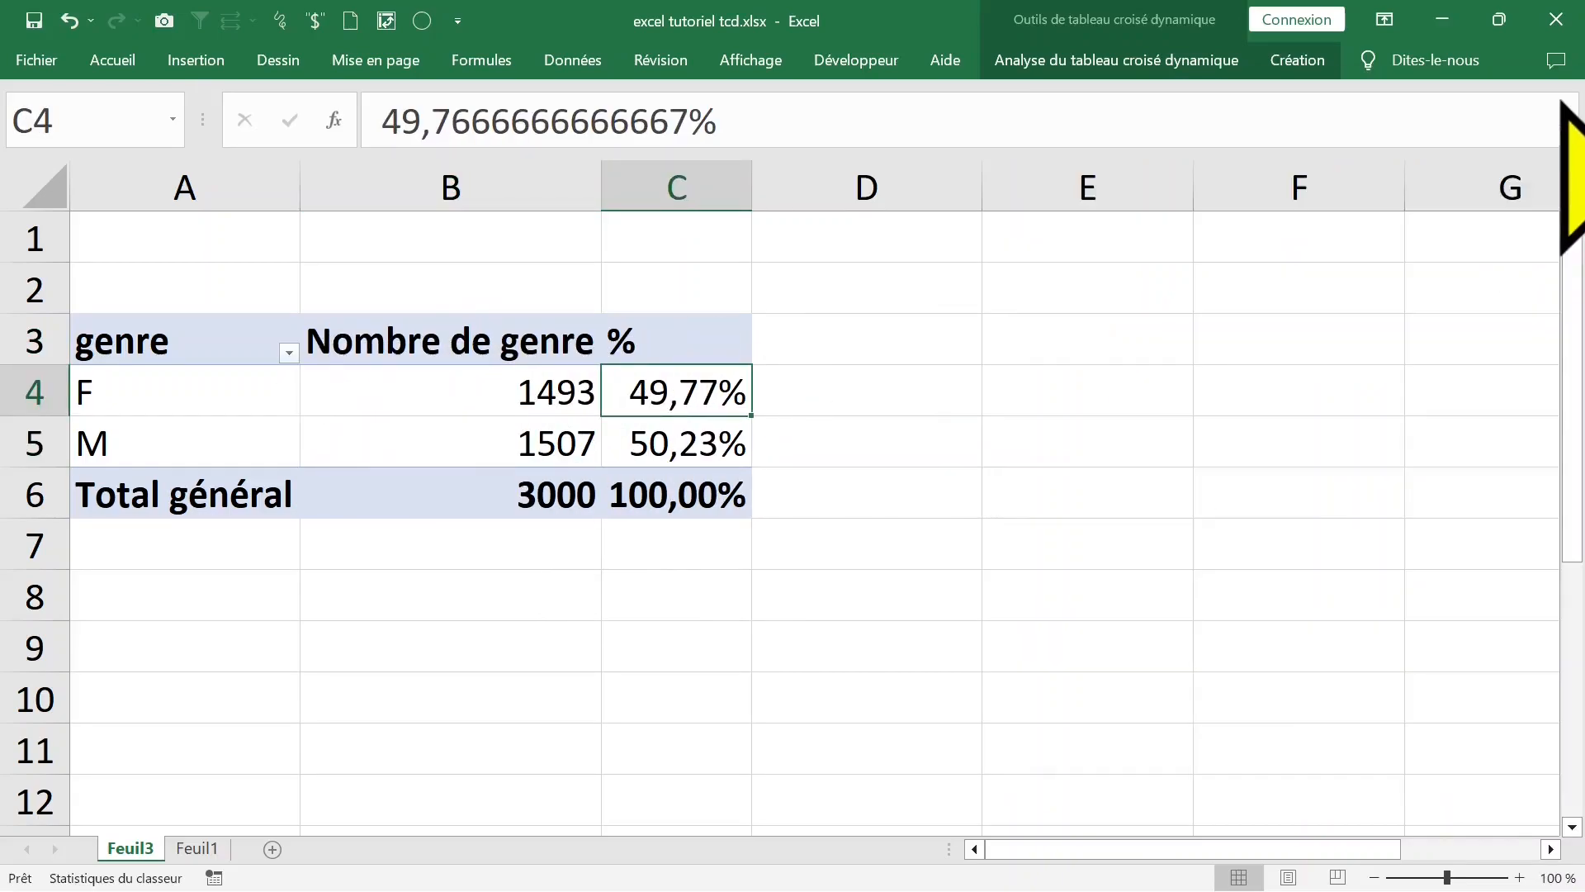
# Step: Undo the pivot table changes back to the empty report and show its field list
pyautogui.click(435, 399)
pyautogui.click(70, 20)
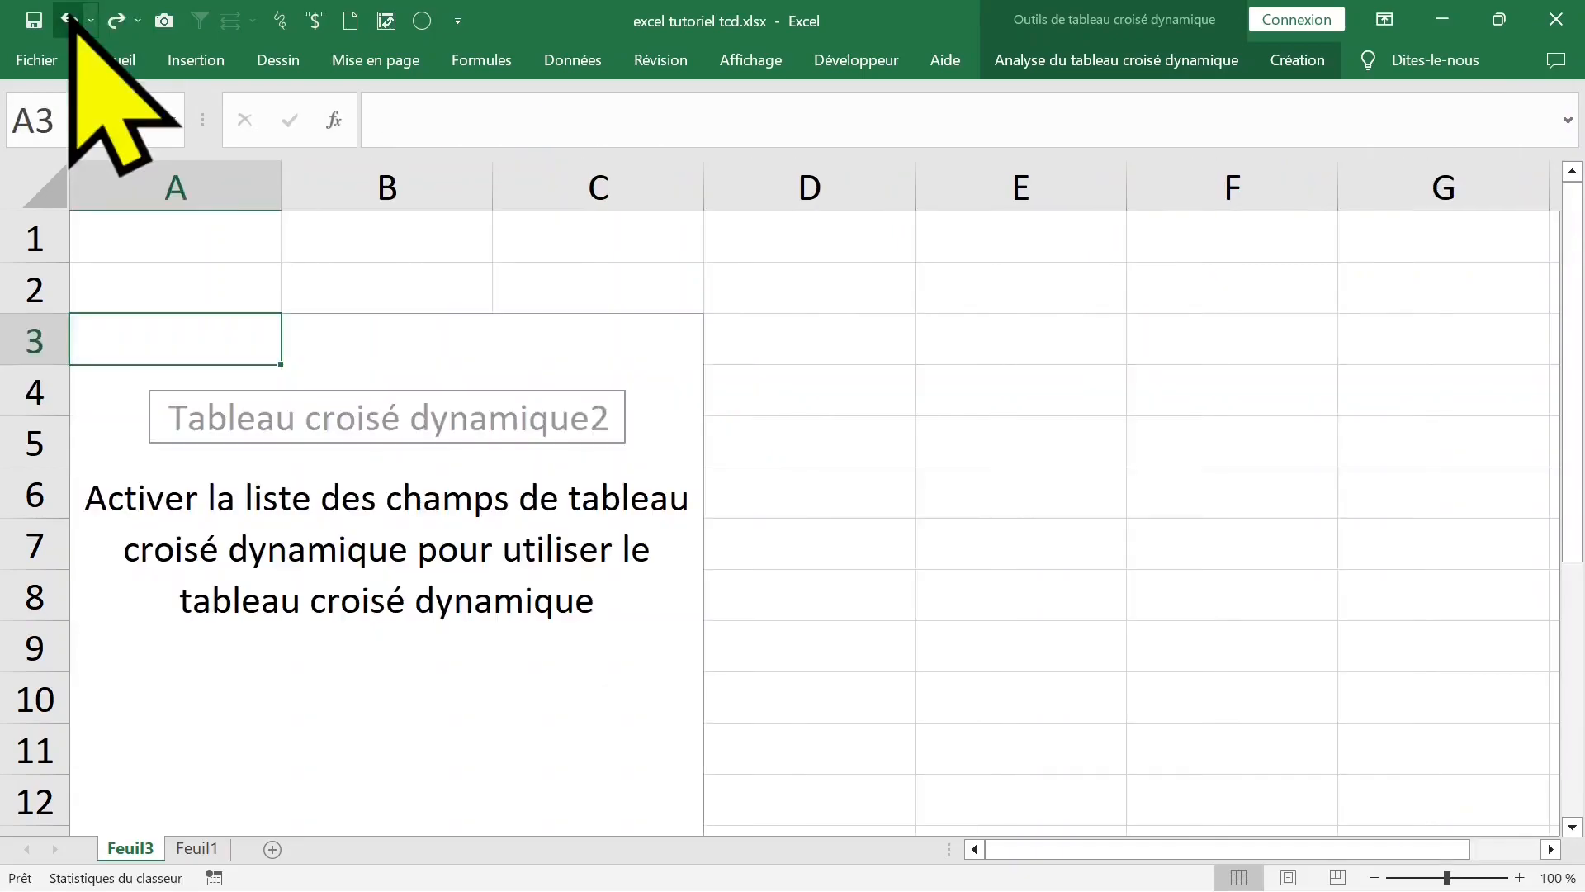
pyautogui.rightClick(347, 492)
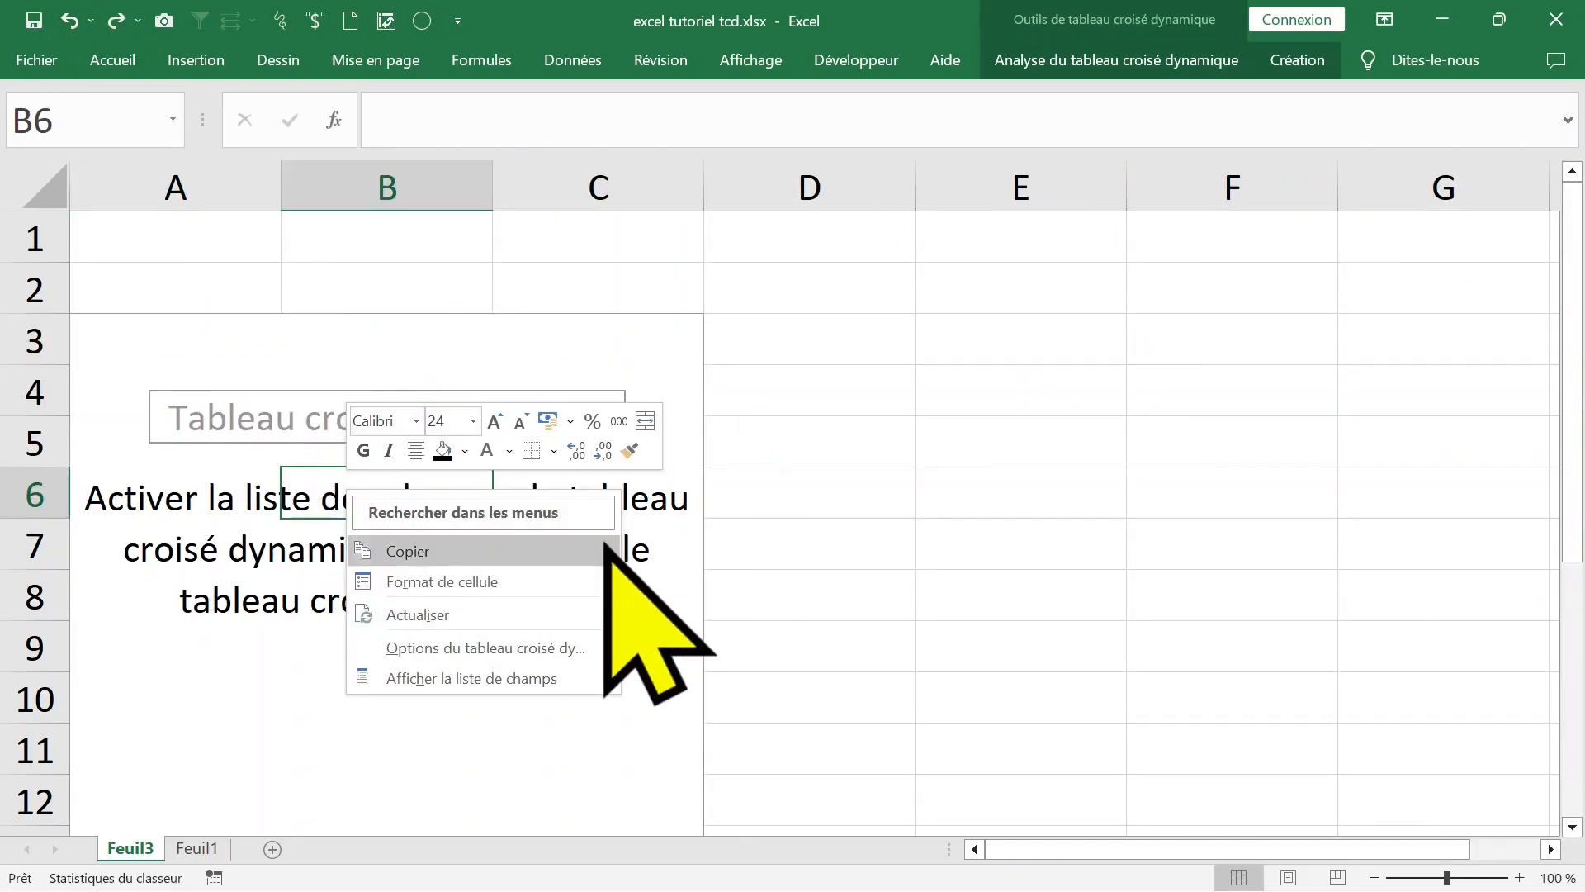
pyautogui.click(569, 678)
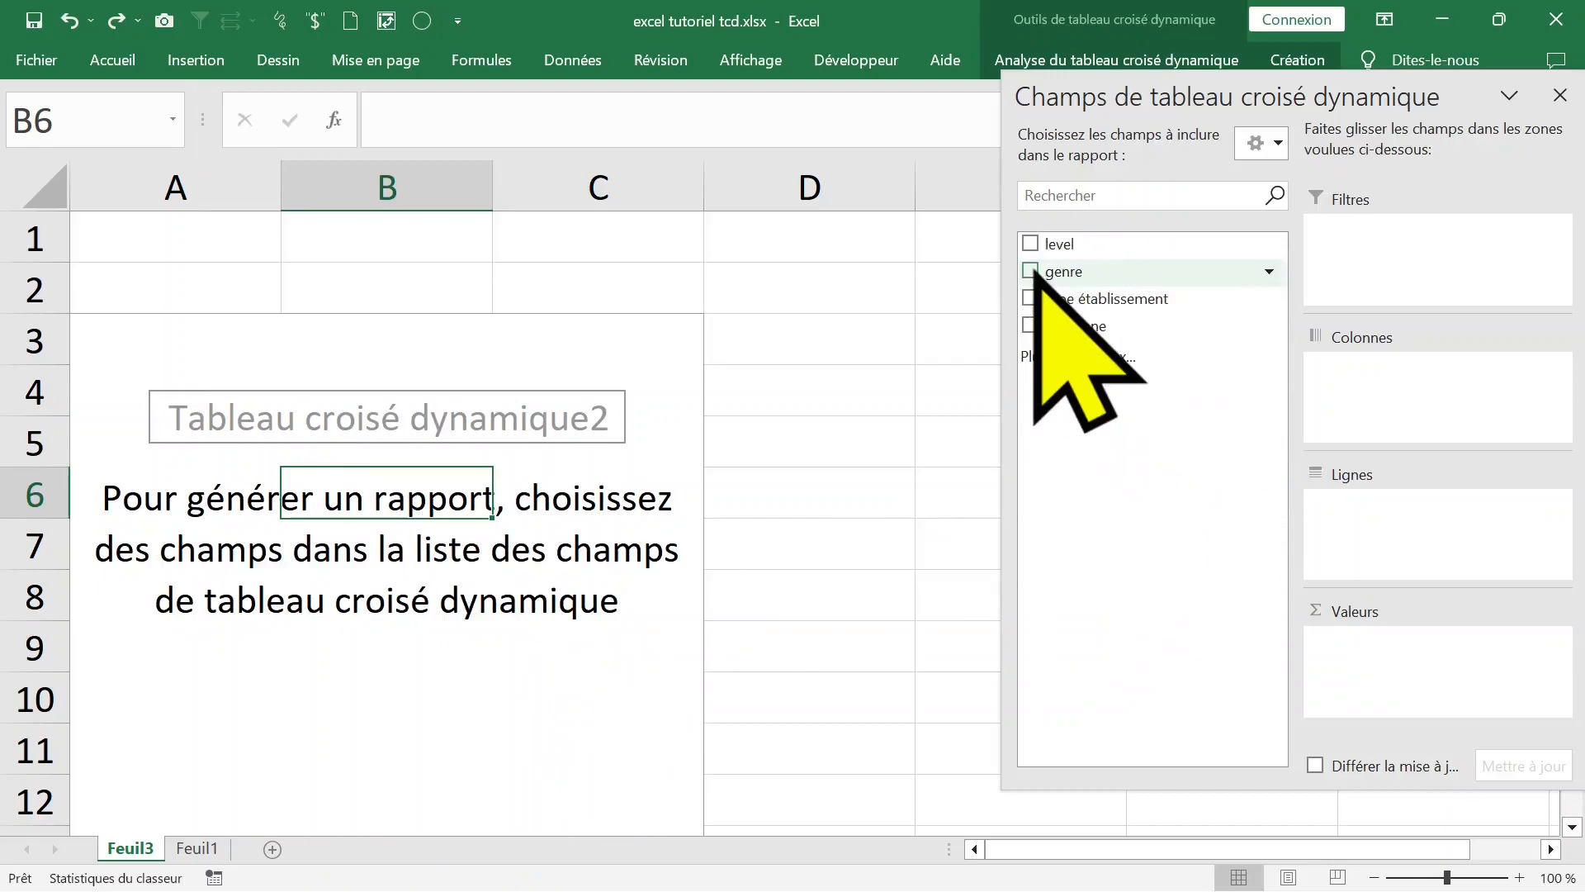
# Step: Add genre to the rows area and twice to the values area, and close the field list
pyautogui.click(1031, 272)
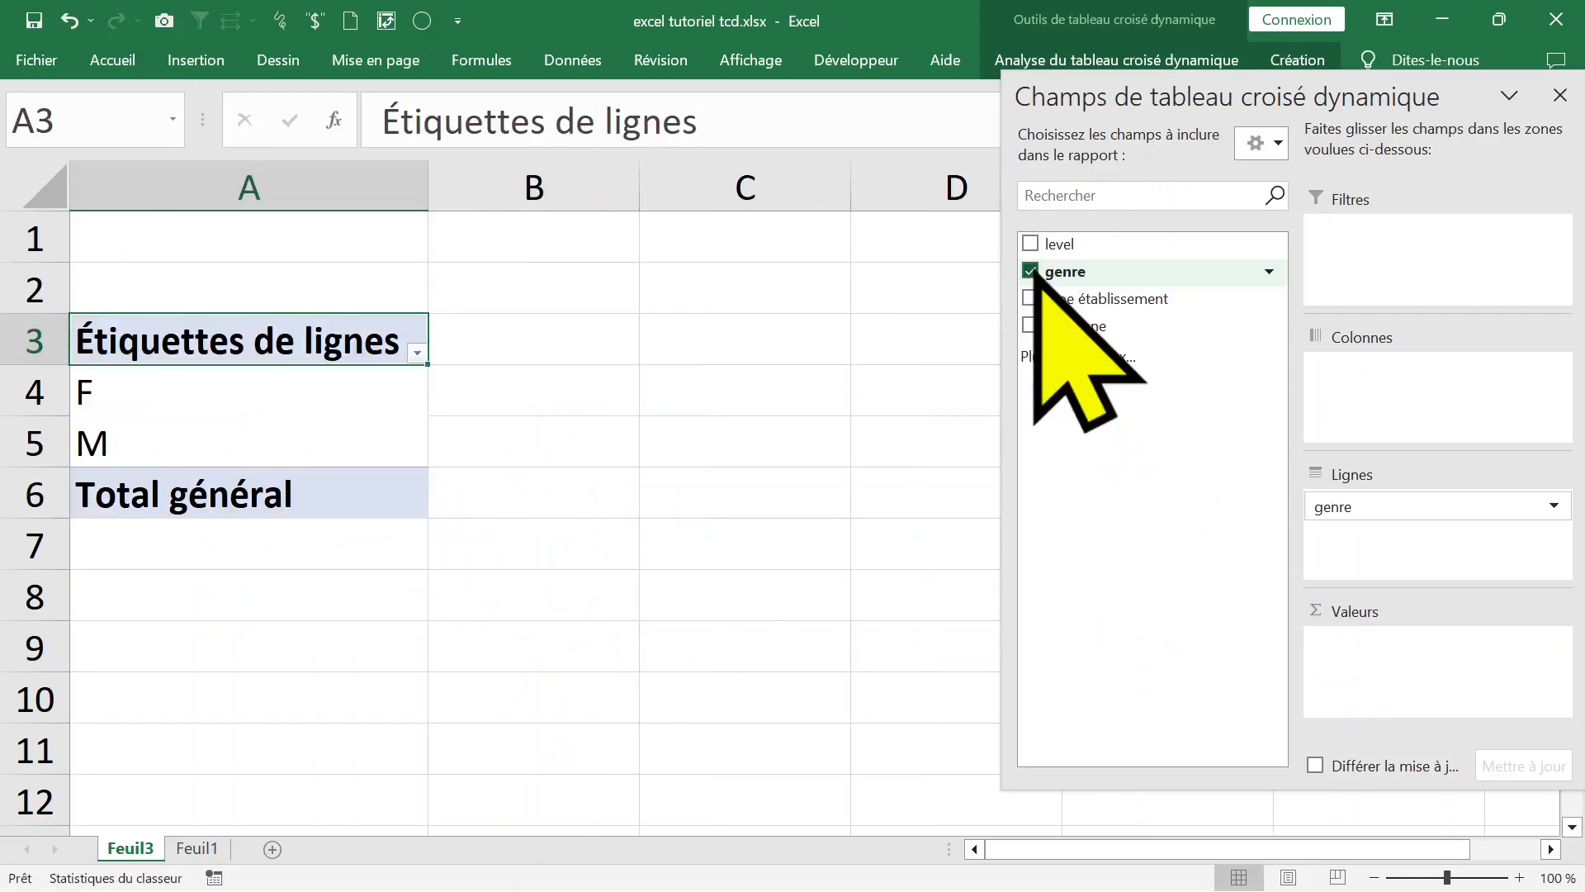
pyautogui.moveTo(1067, 272); pyautogui.dragTo(1381, 665)
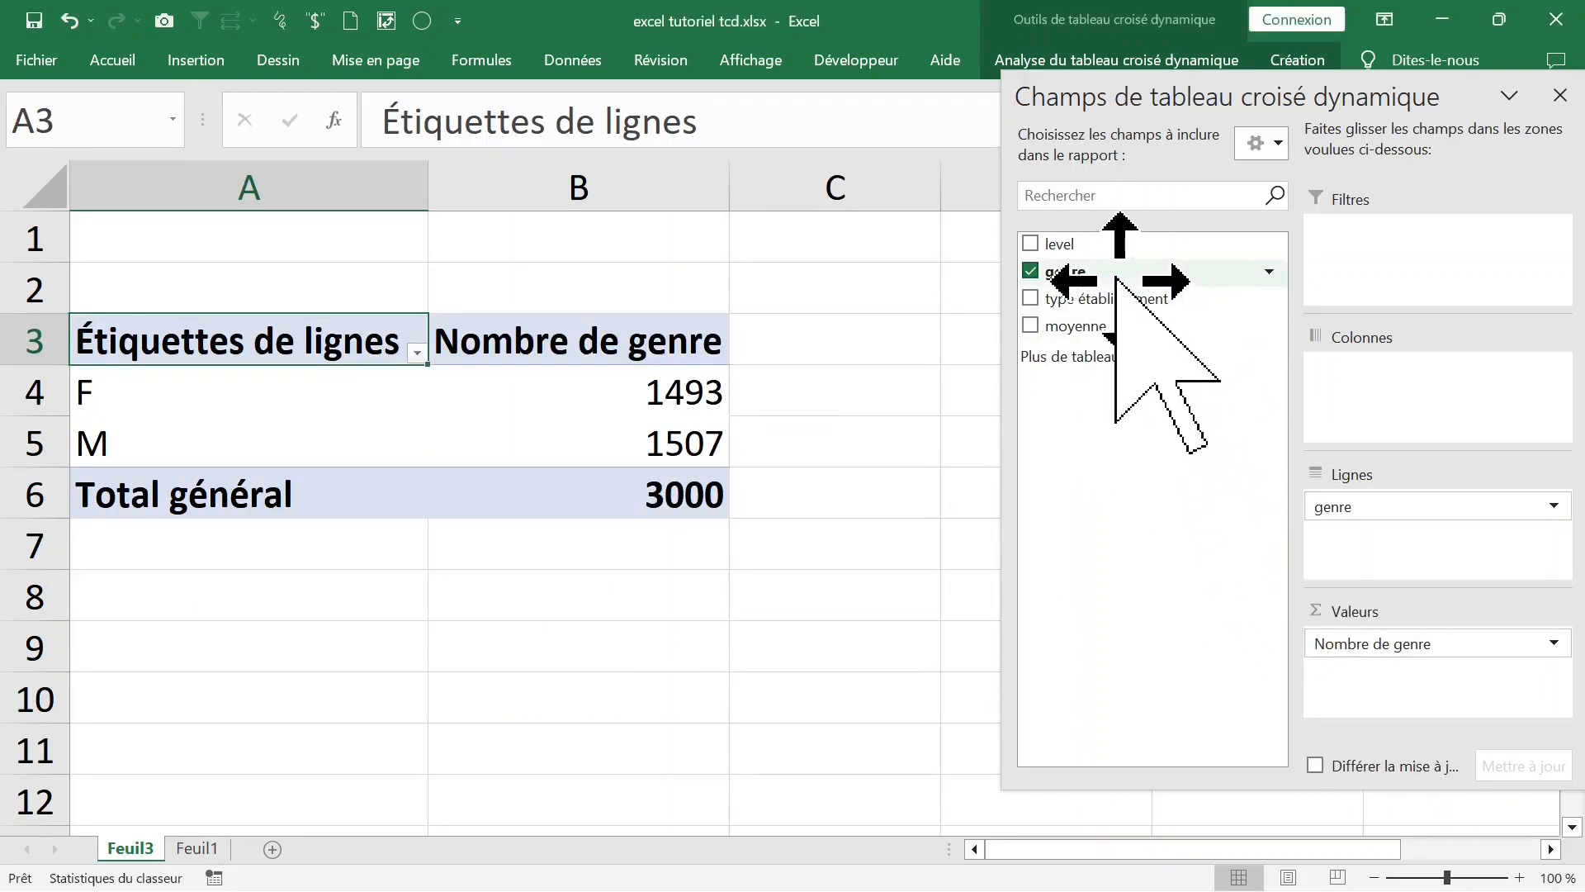
pyautogui.moveTo(1112, 275); pyautogui.dragTo(1334, 559)
pyautogui.moveTo(1404, 689); pyautogui.dragTo(1383, 673)
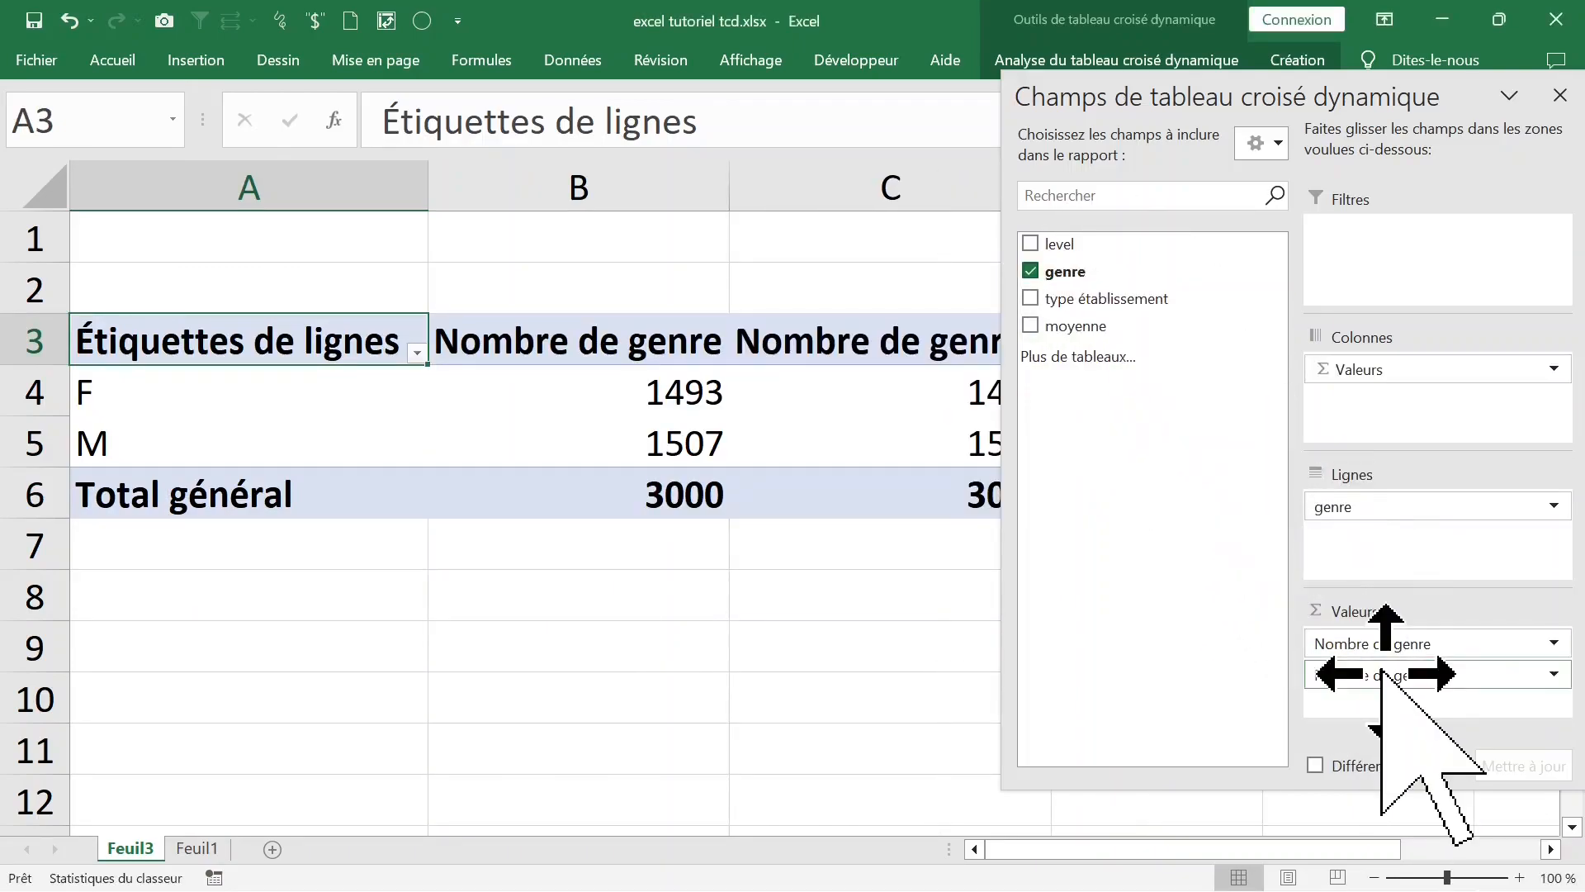
pyautogui.click(1559, 95)
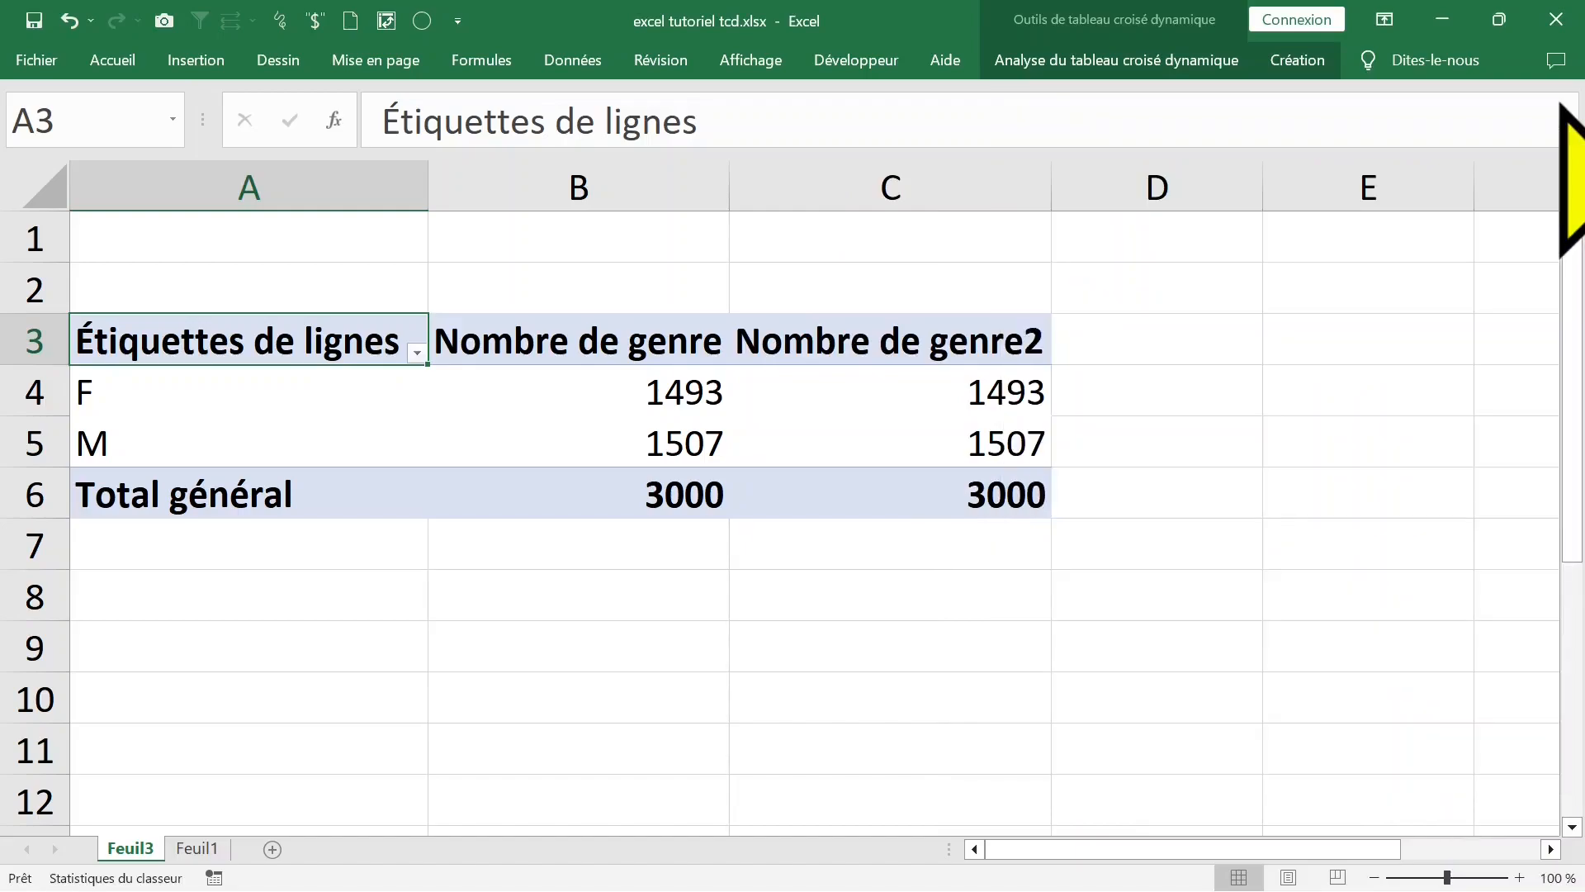
# Step: Rename the second genre count header in C3 as % and show its values as % du total de la colonne
pyautogui.click(933, 335)
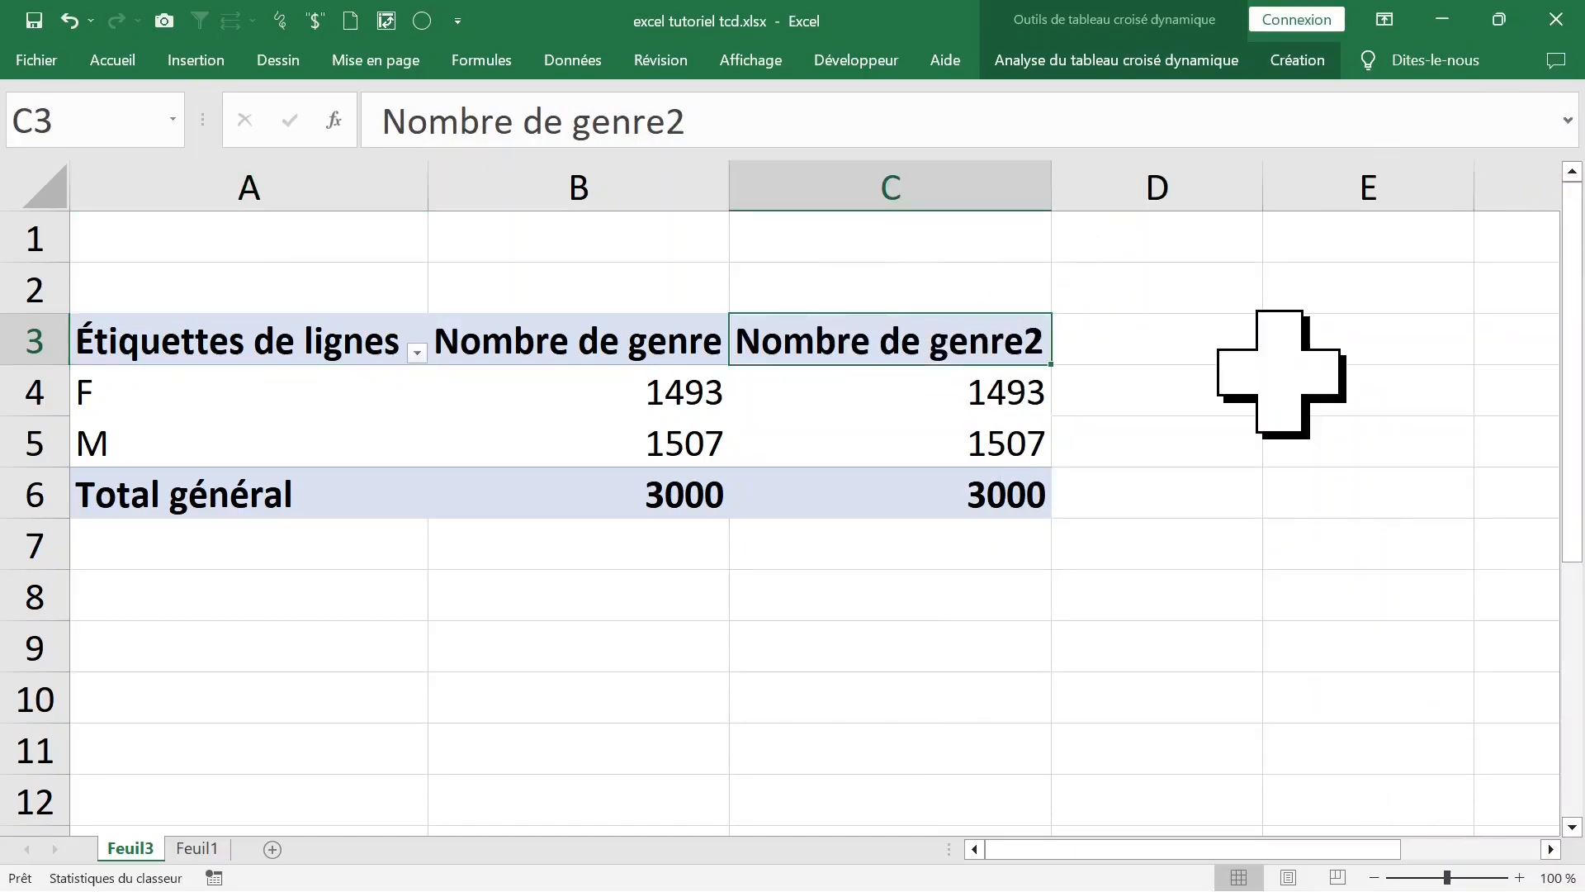
pyautogui.write('%')
pyautogui.click(908, 397)
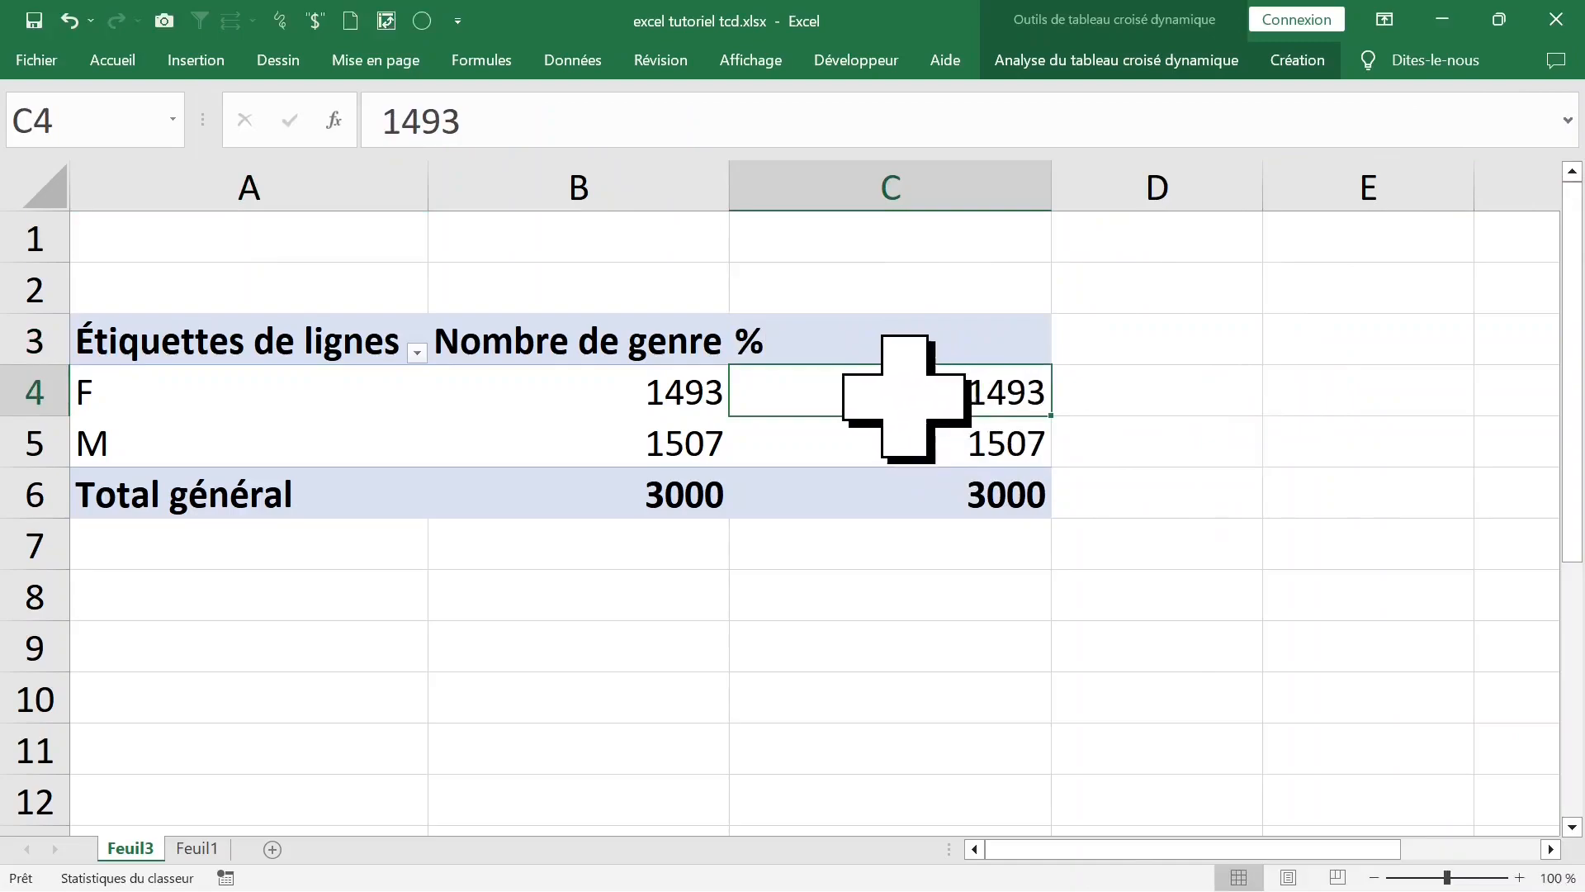
pyautogui.rightClick(898, 398)
pyautogui.moveTo(1065, 681)
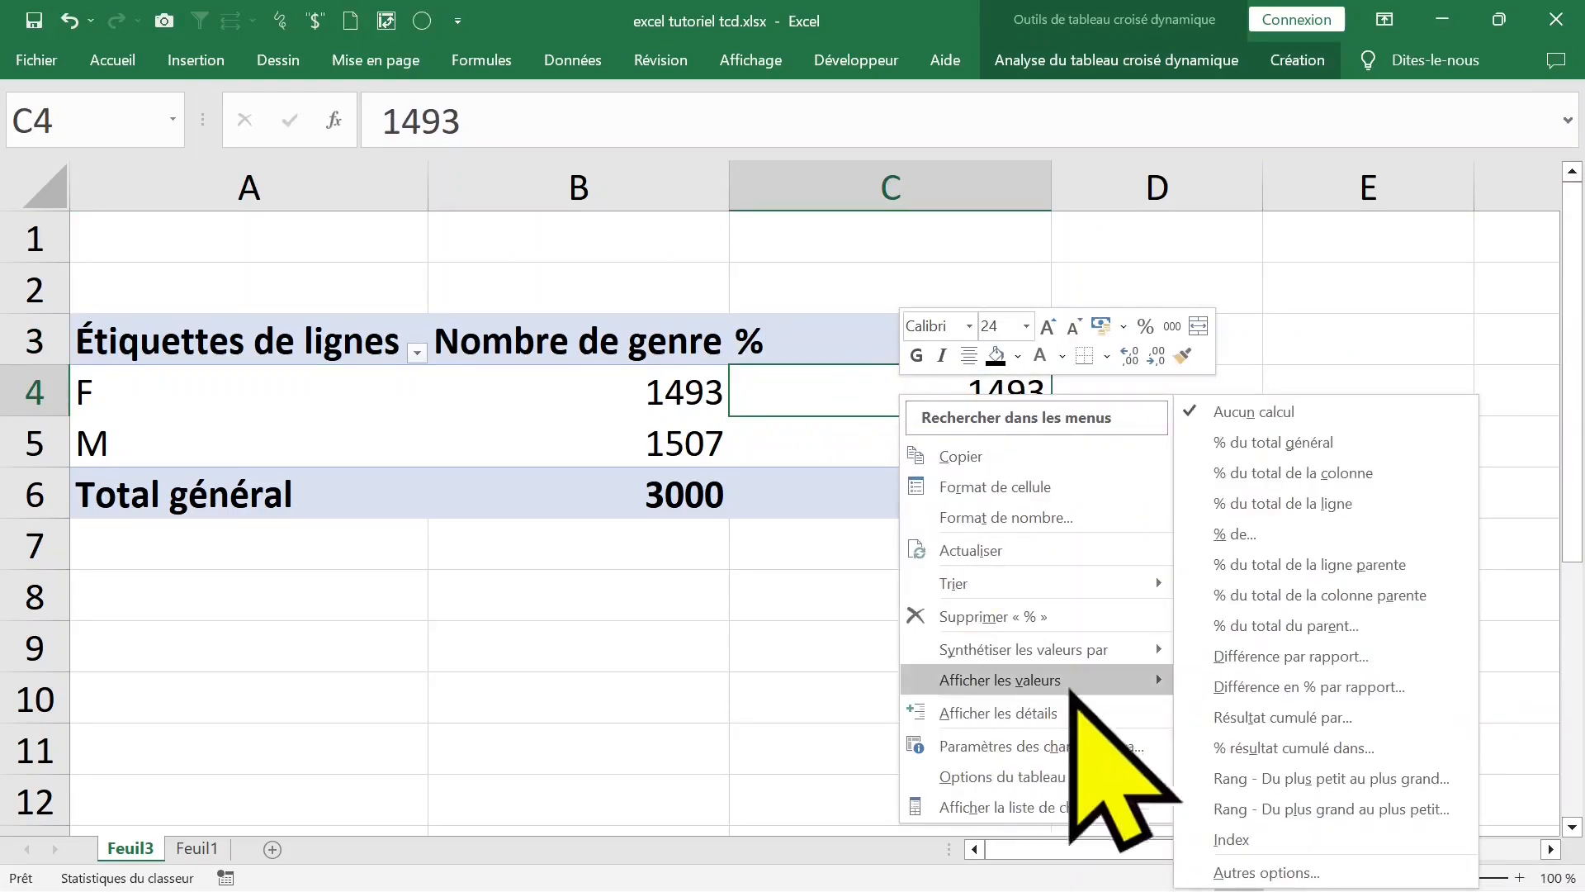
pyautogui.click(1338, 474)
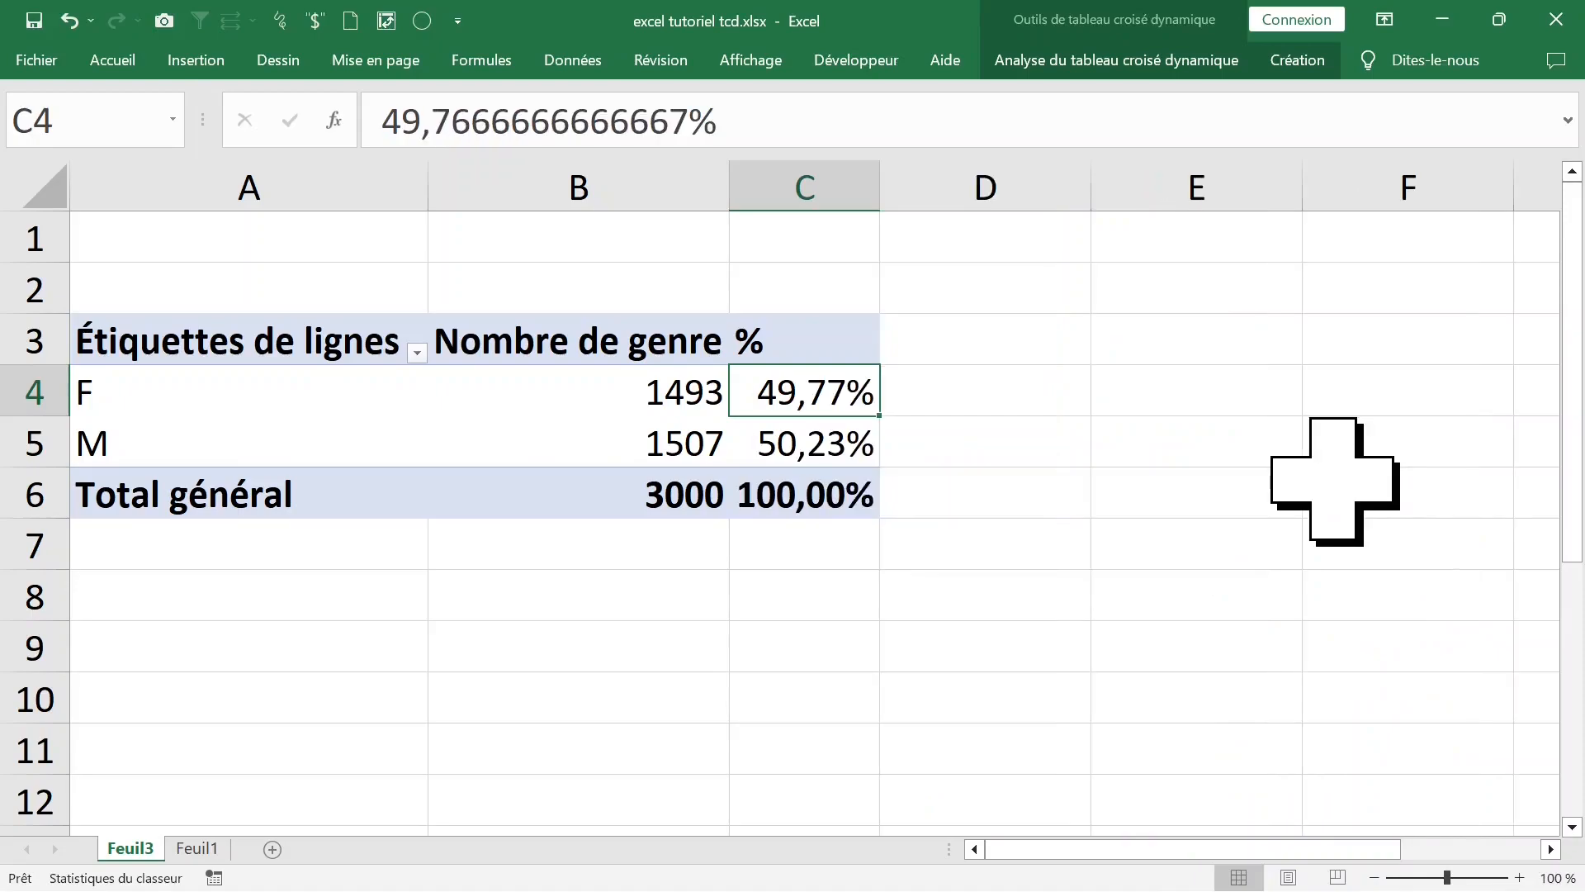
# Step: Move the % column in front of the Nombre de genre column in the pivot table
pyautogui.click(738, 340)
pyautogui.moveTo(732, 342); pyautogui.dragTo(513, 340)
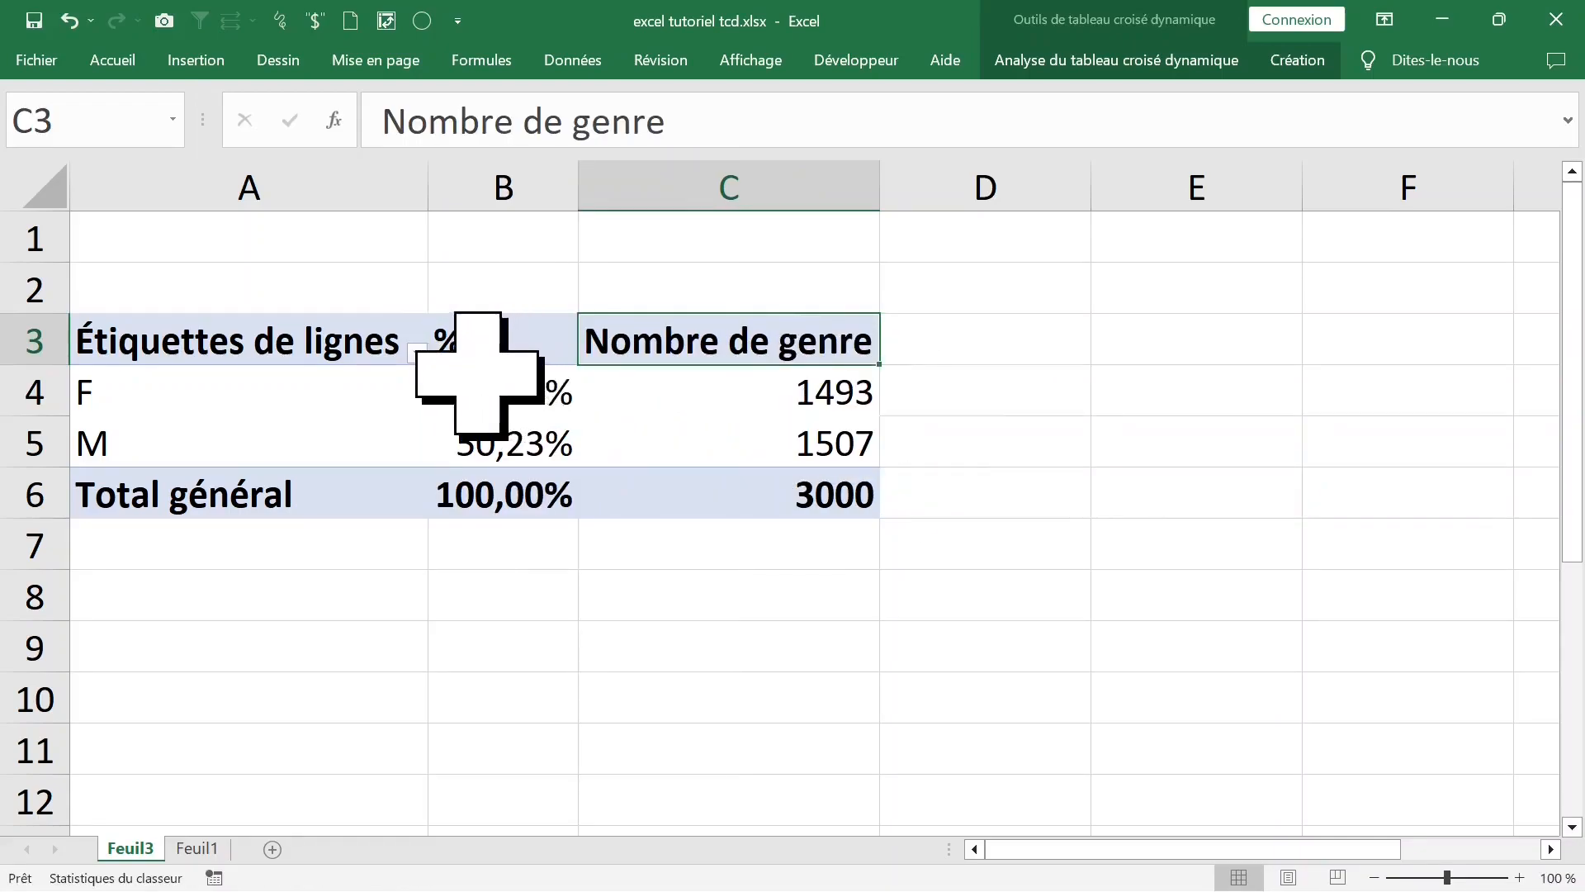
pyautogui.click(528, 342)
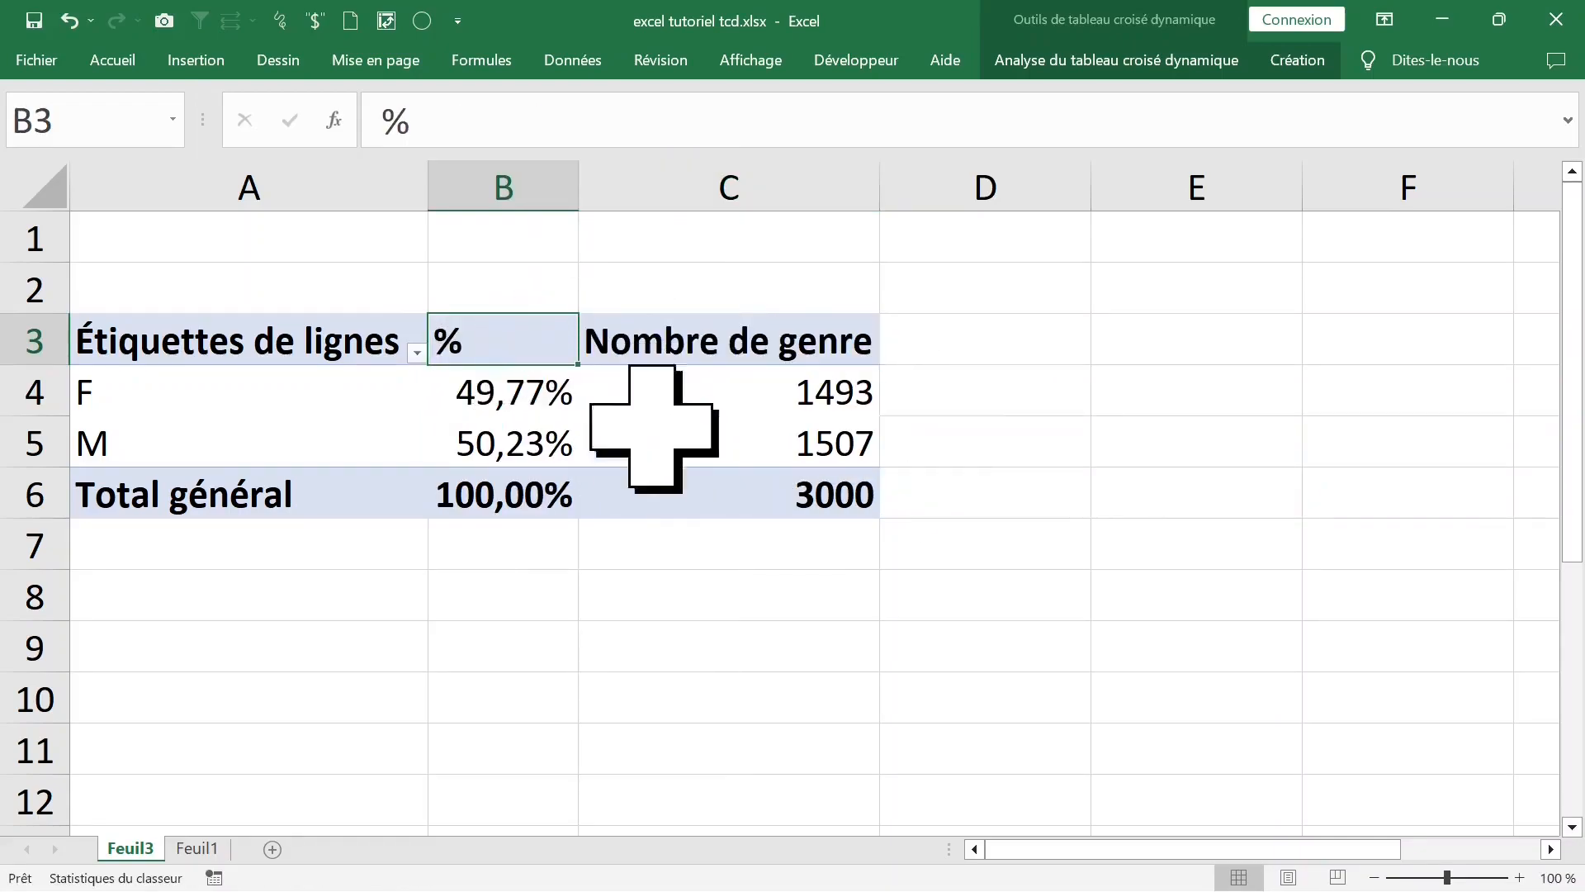
pyautogui.click(210, 454)
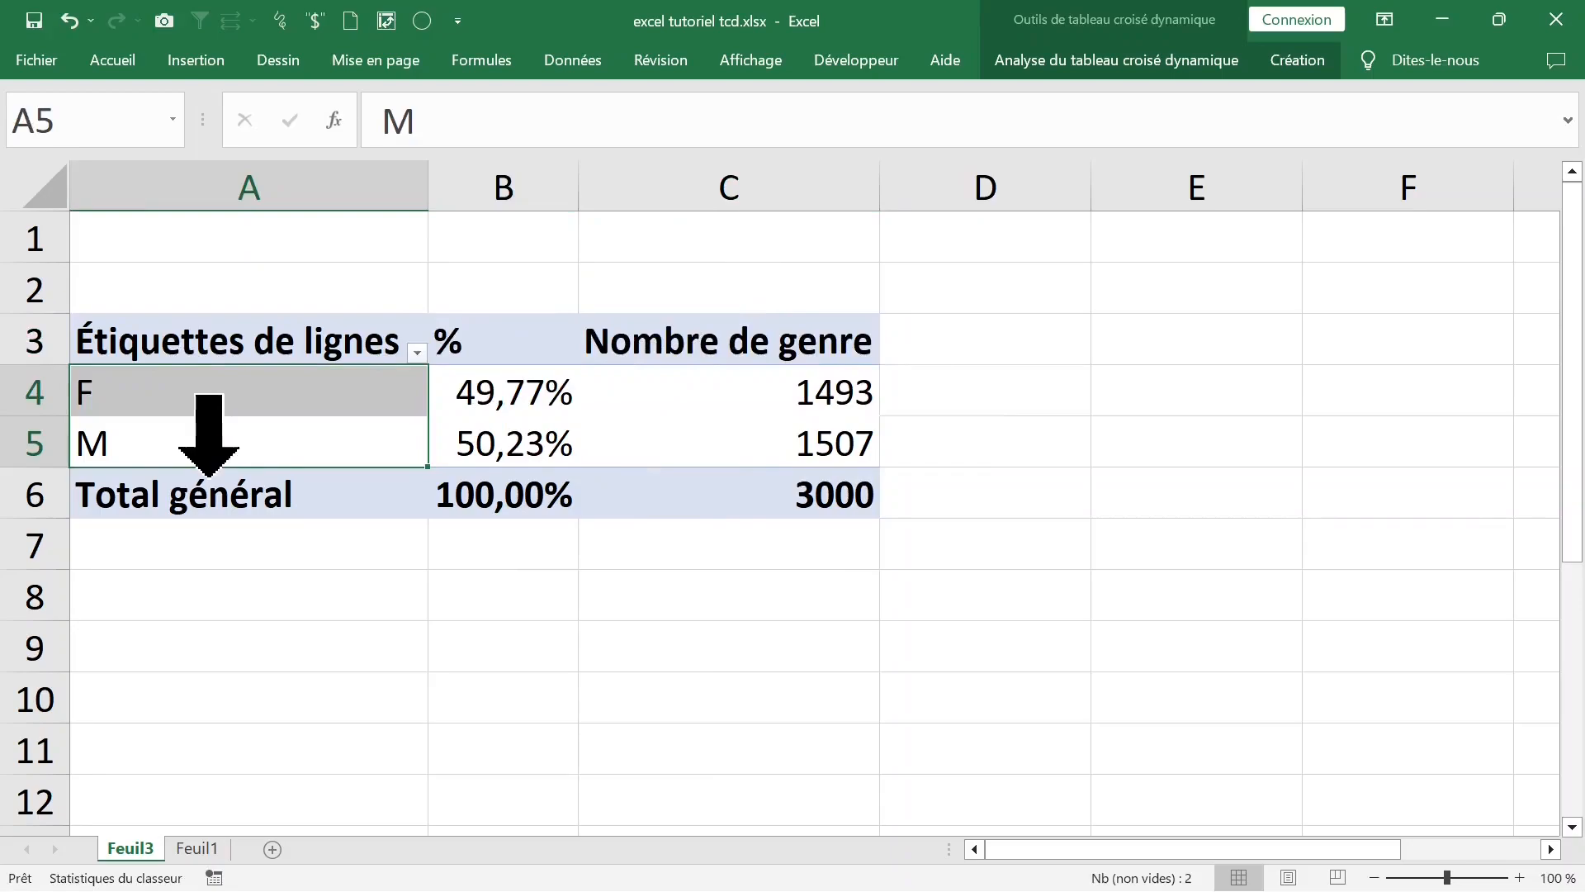
pyautogui.click(250, 409)
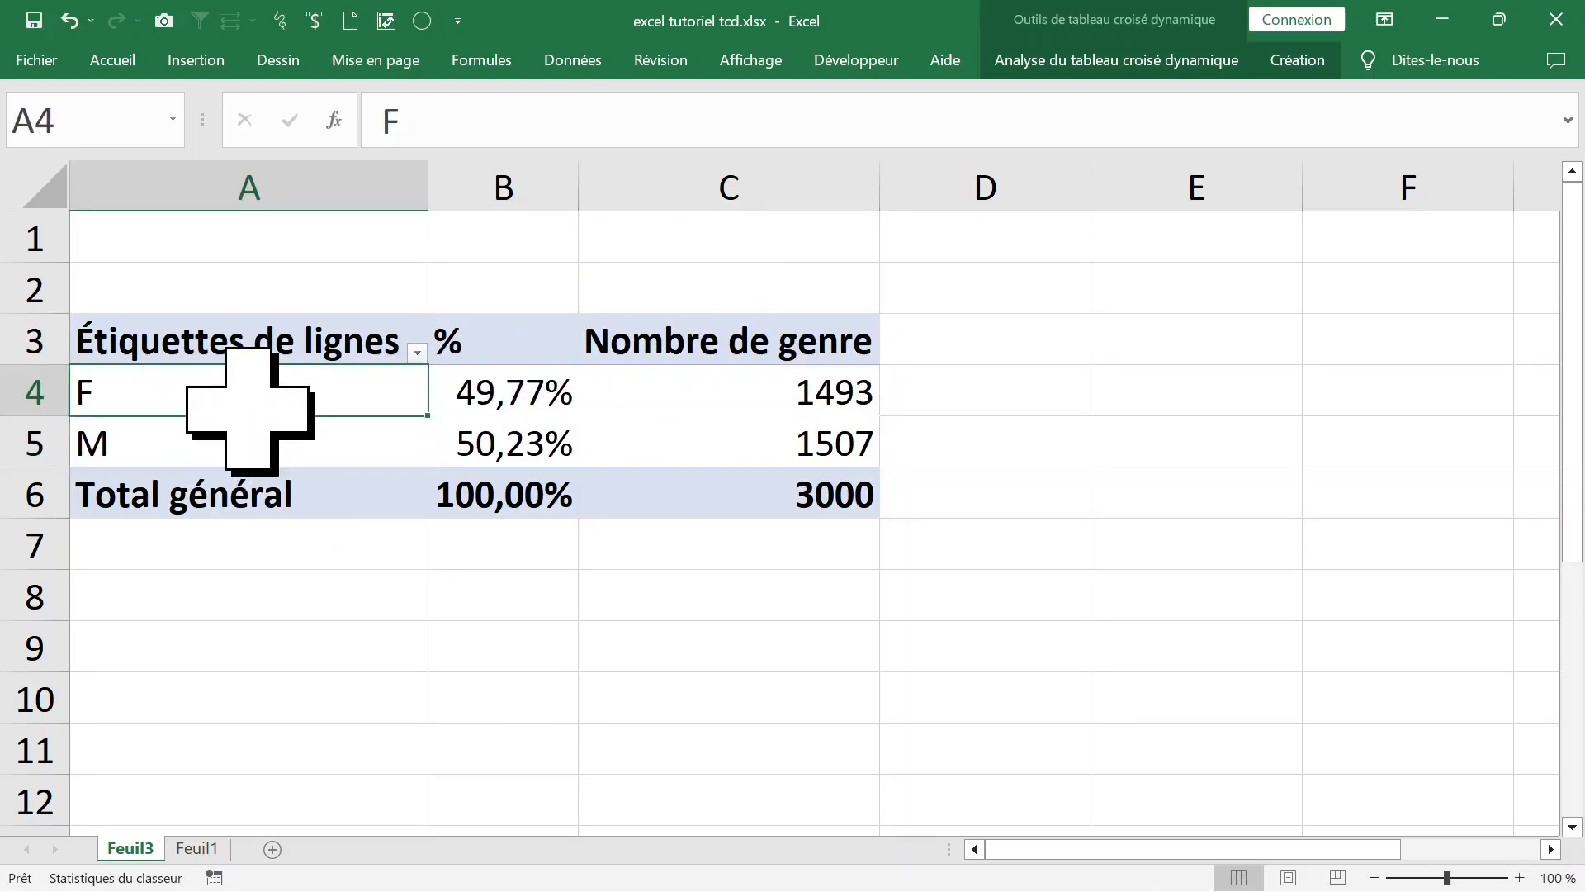
# Step: Create a pivot table on a new worksheet from the Feuil1 data range $A$1:$D$3001
pyautogui.click(196, 848)
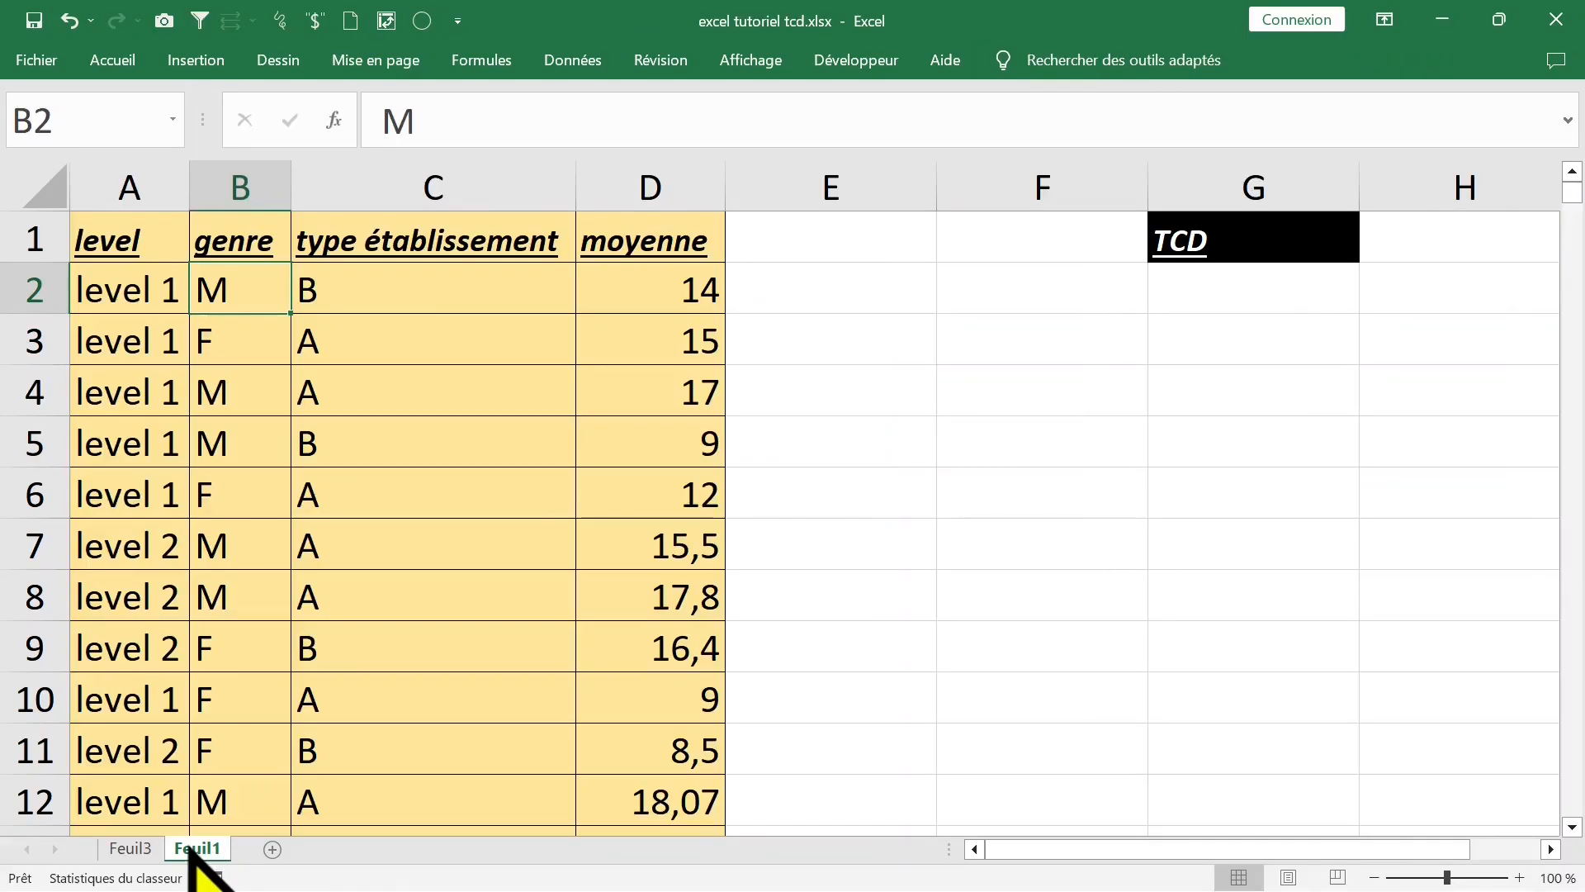
pyautogui.click(424, 389)
pyautogui.click(423, 301)
pyautogui.click(425, 190)
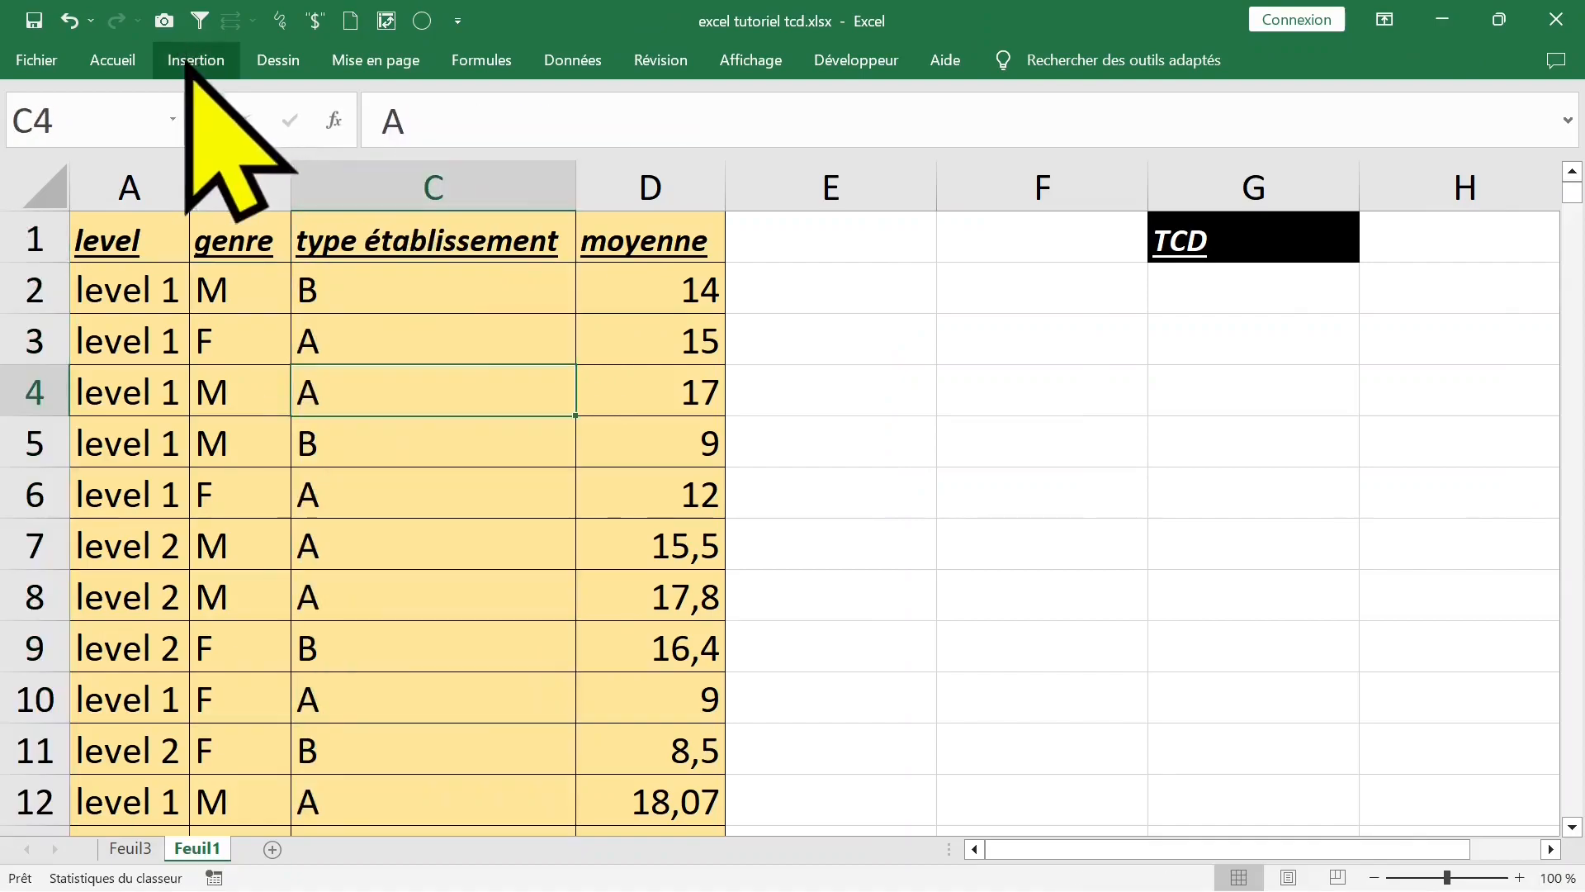
pyautogui.click(195, 59)
pyautogui.click(58, 112)
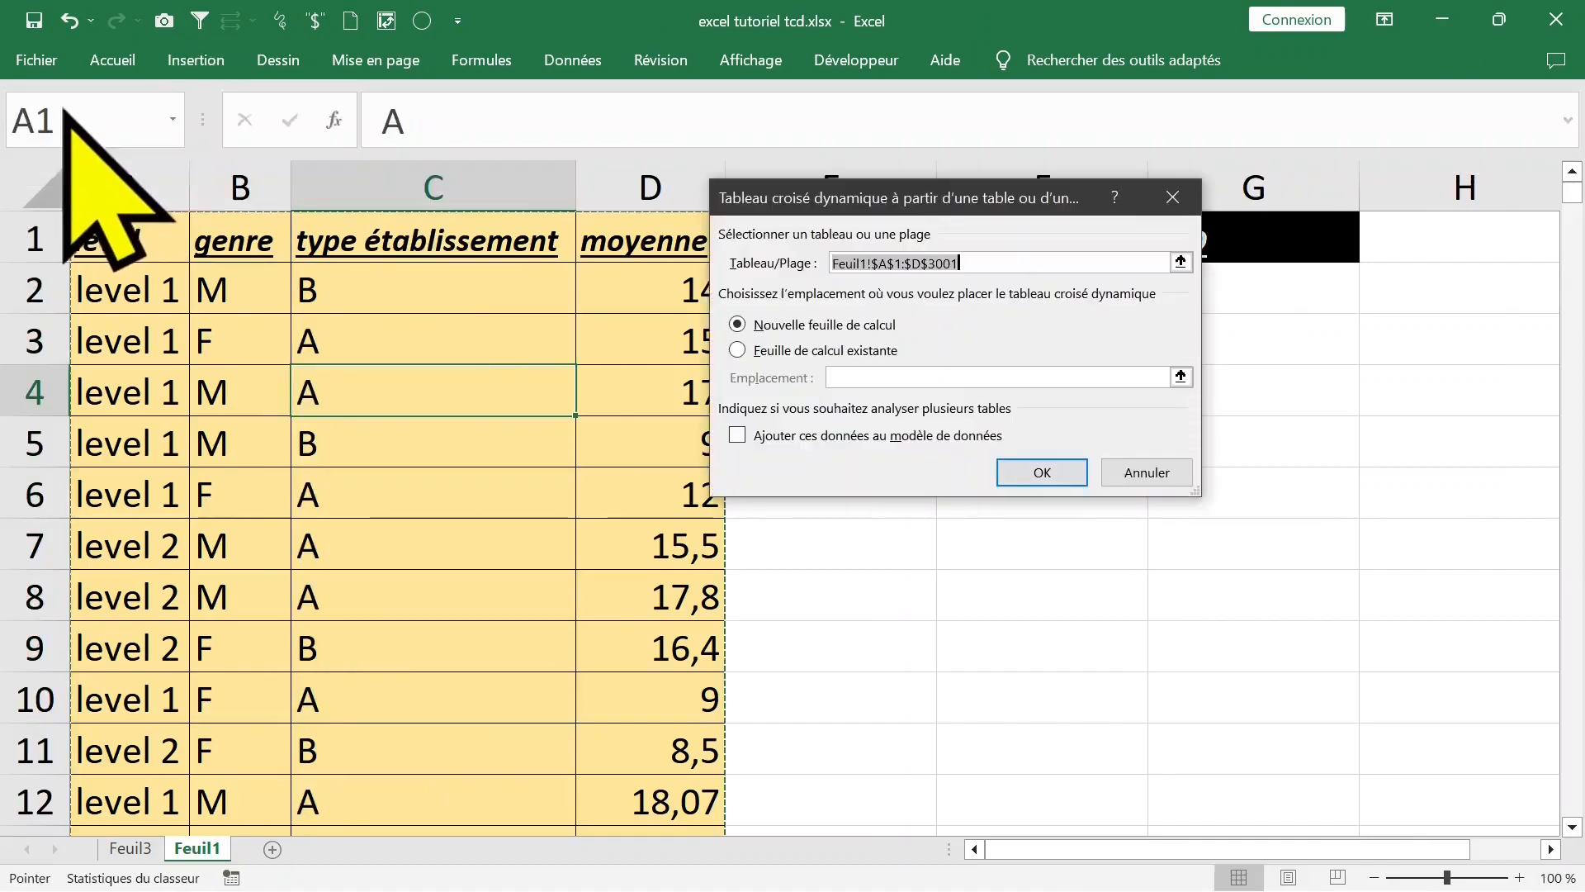
pyautogui.click(1043, 469)
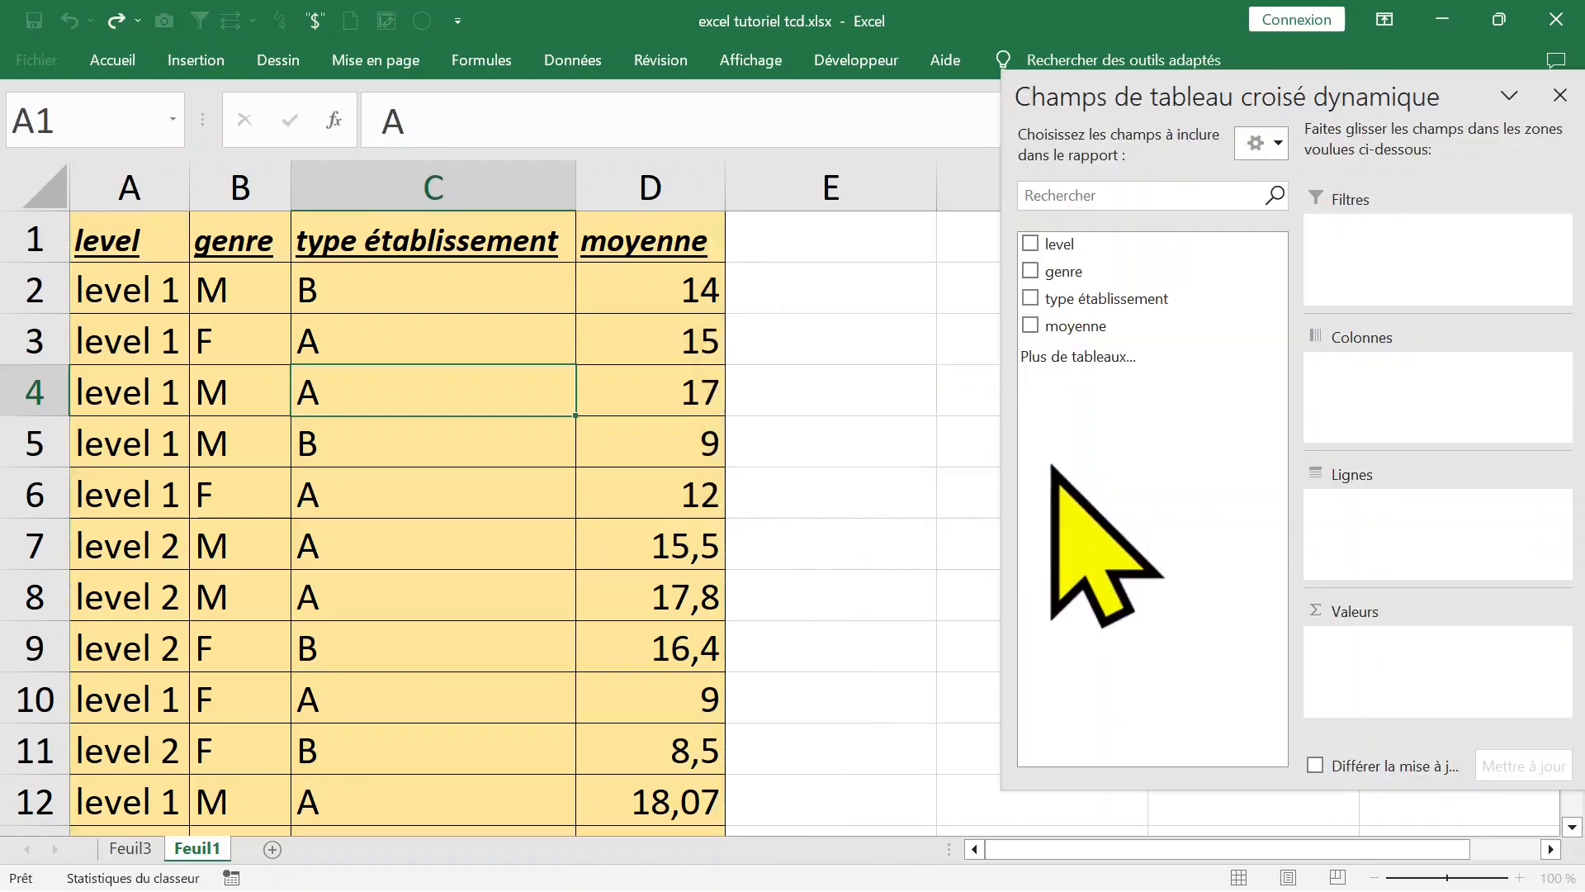
# Step: Add type établissement once to the values area and once to the rows area, and close the field list
pyautogui.moveTo(1139, 301); pyautogui.dragTo(1387, 658)
pyautogui.moveTo(1156, 301); pyautogui.dragTo(1337, 528)
pyautogui.click(754, 542)
pyautogui.click(639, 371)
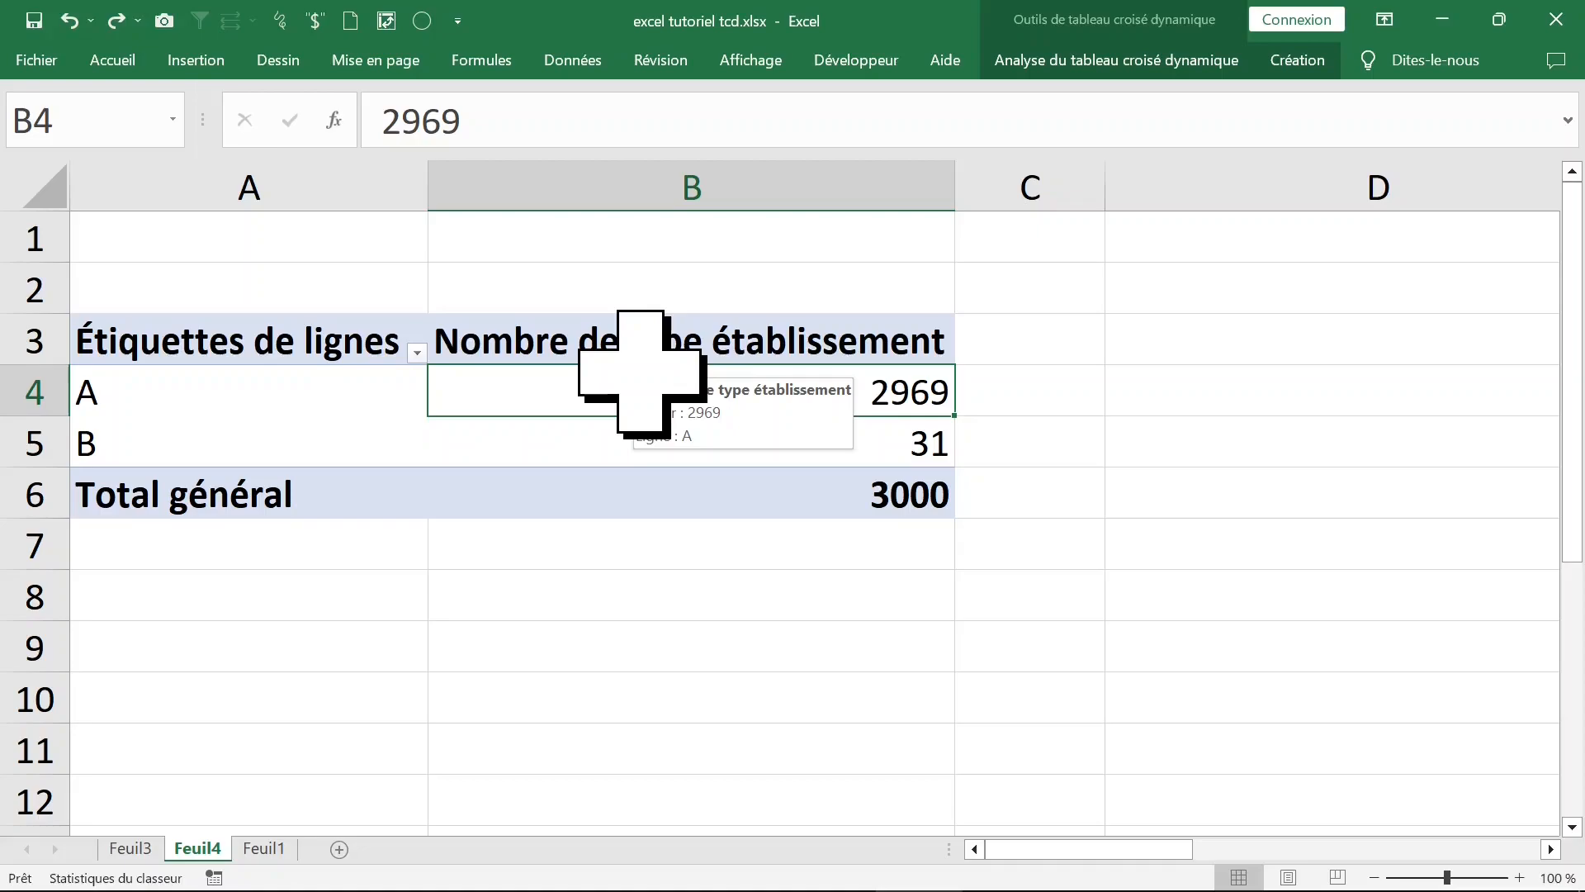
pyautogui.click(207, 384)
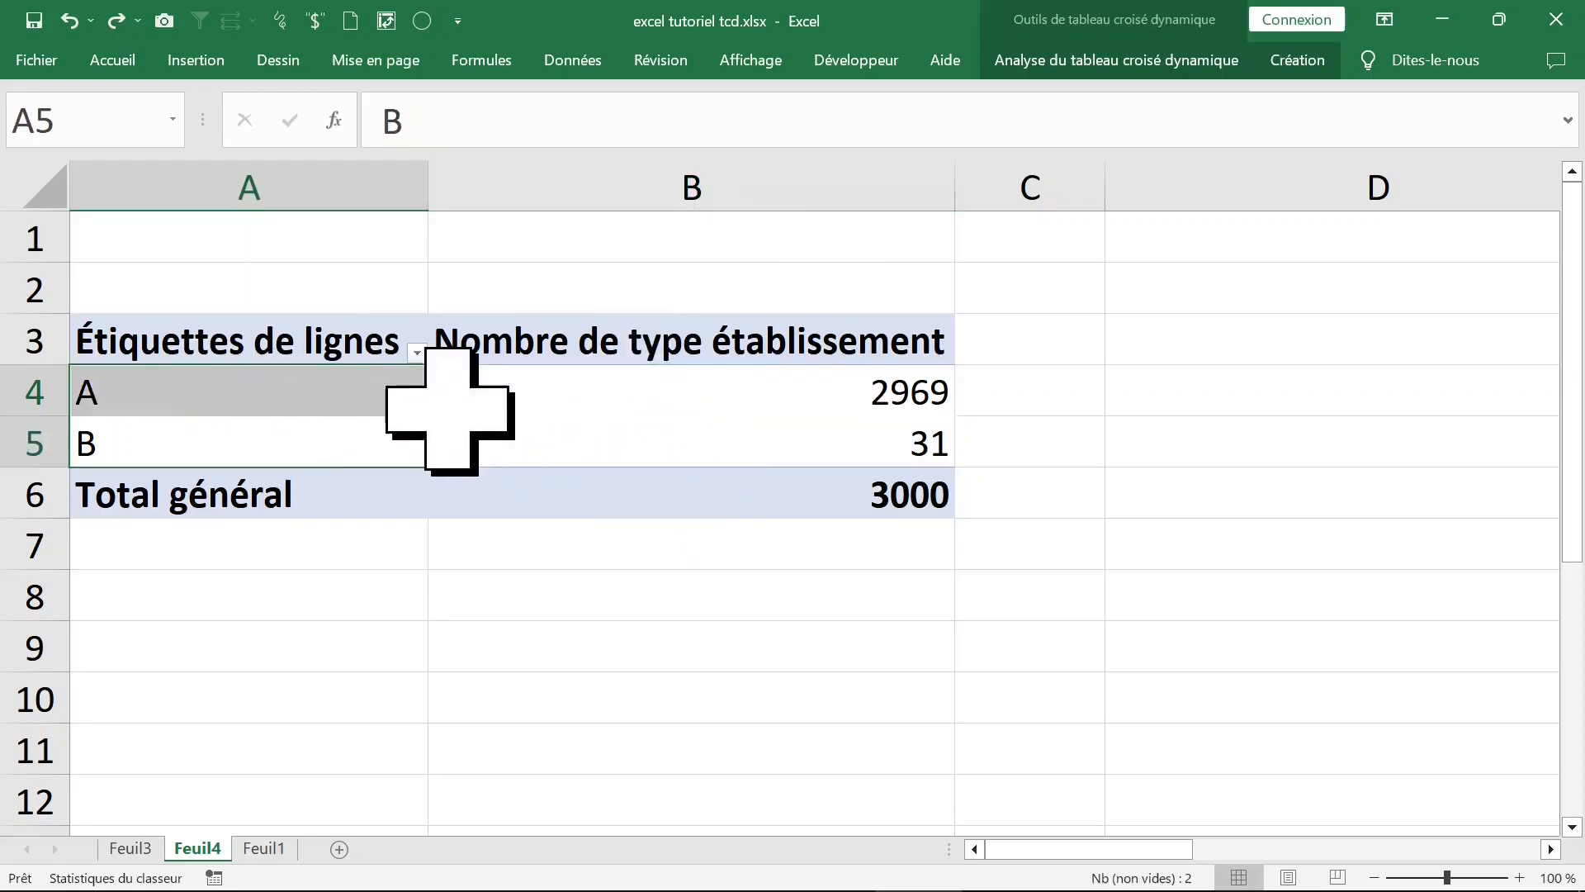
pyautogui.click(640, 388)
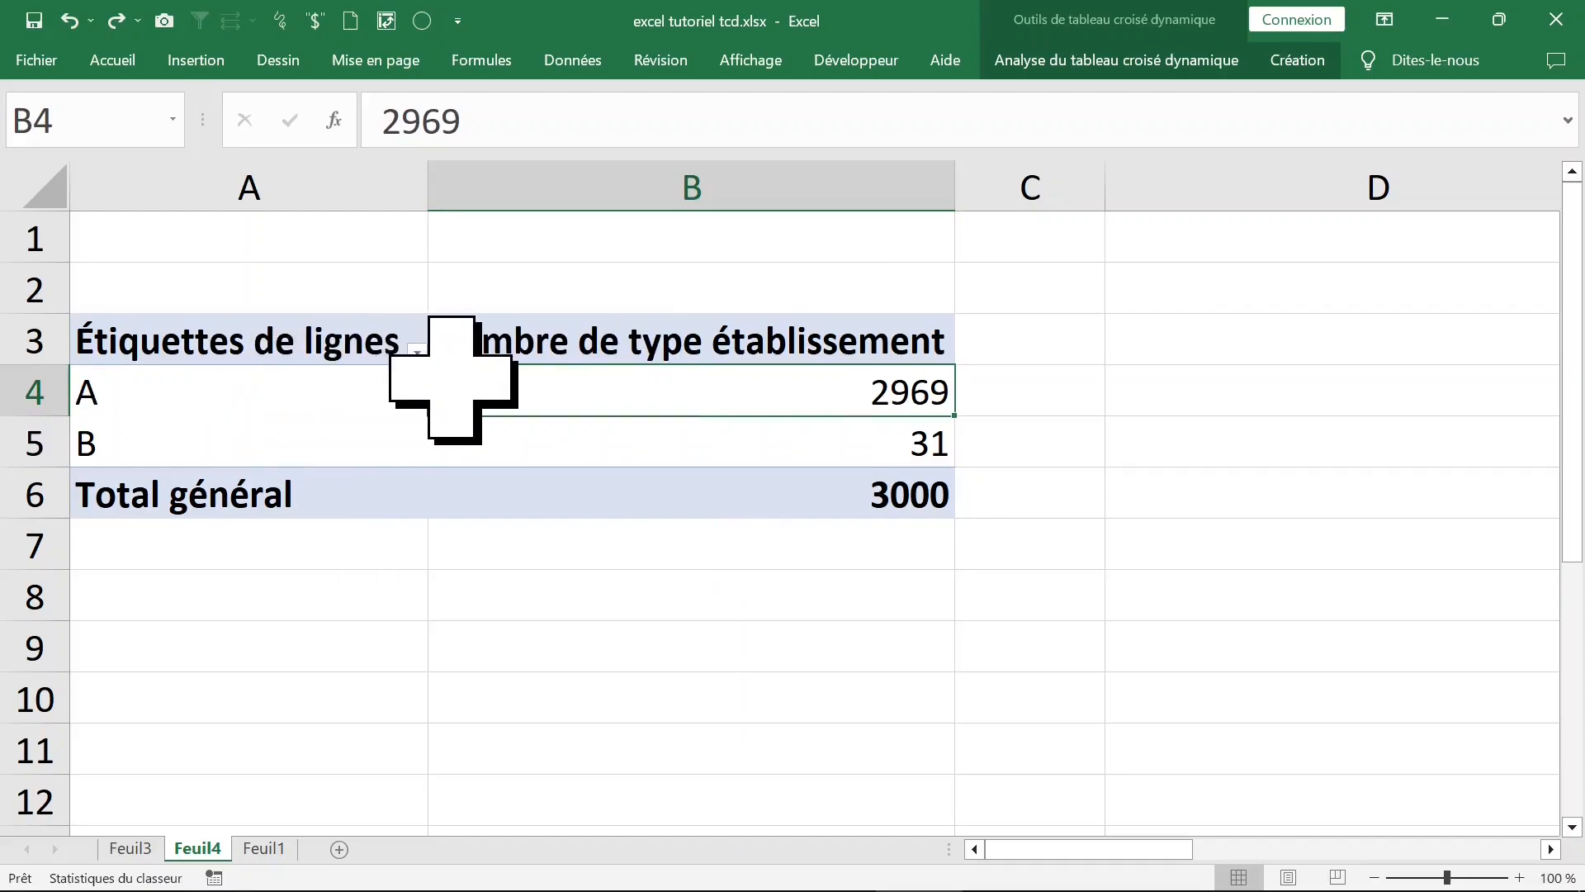
# Step: Show the PivotTable field list and remove type établissement from the report
pyautogui.rightClick(494, 388)
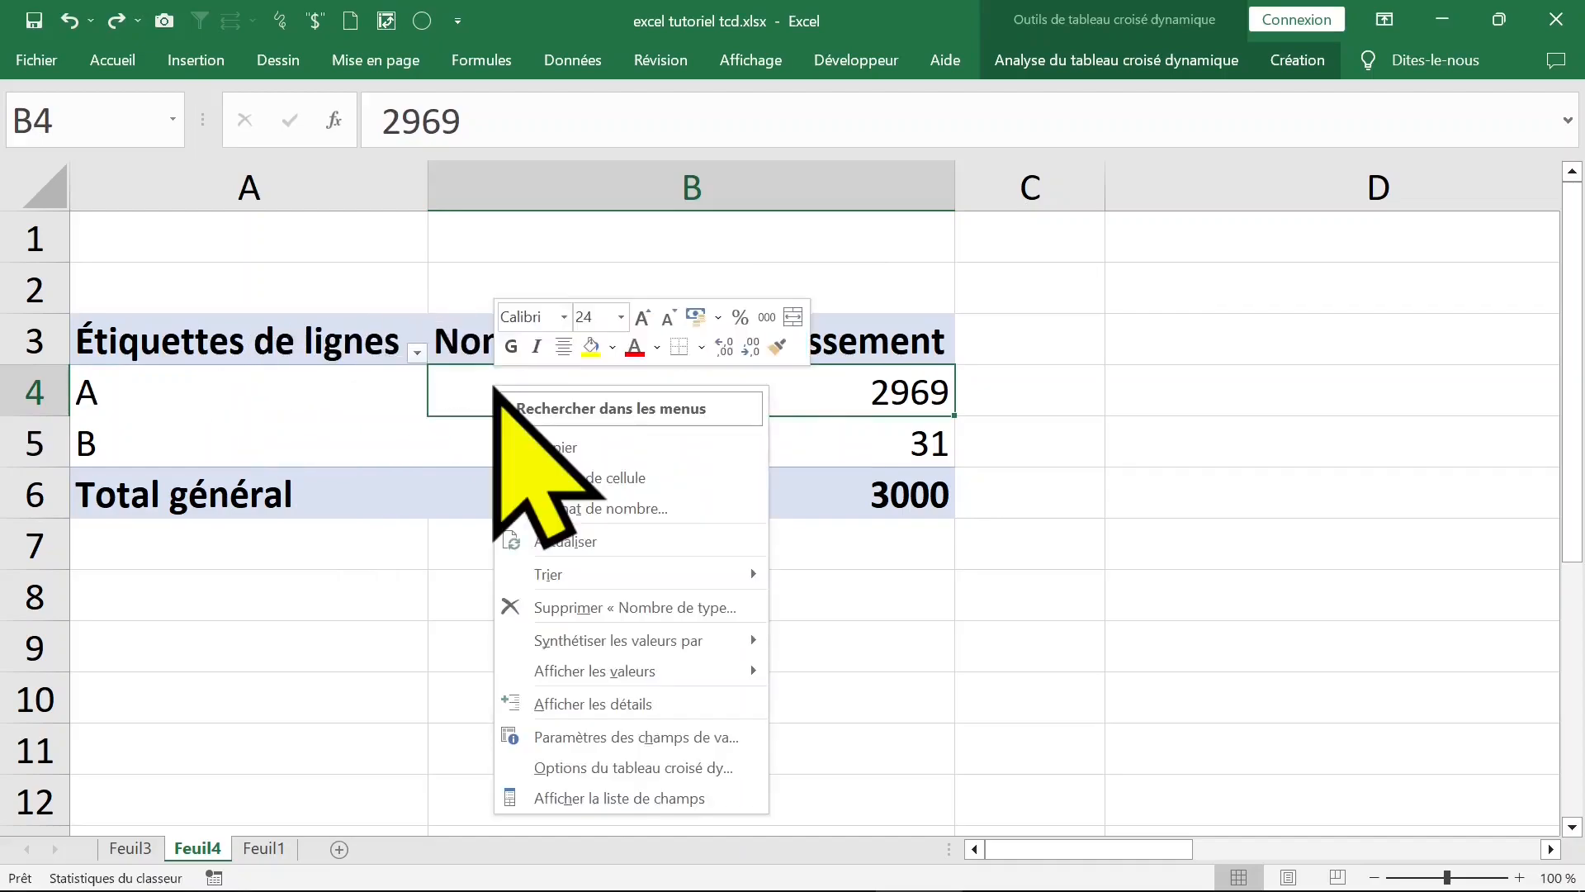
pyautogui.click(615, 797)
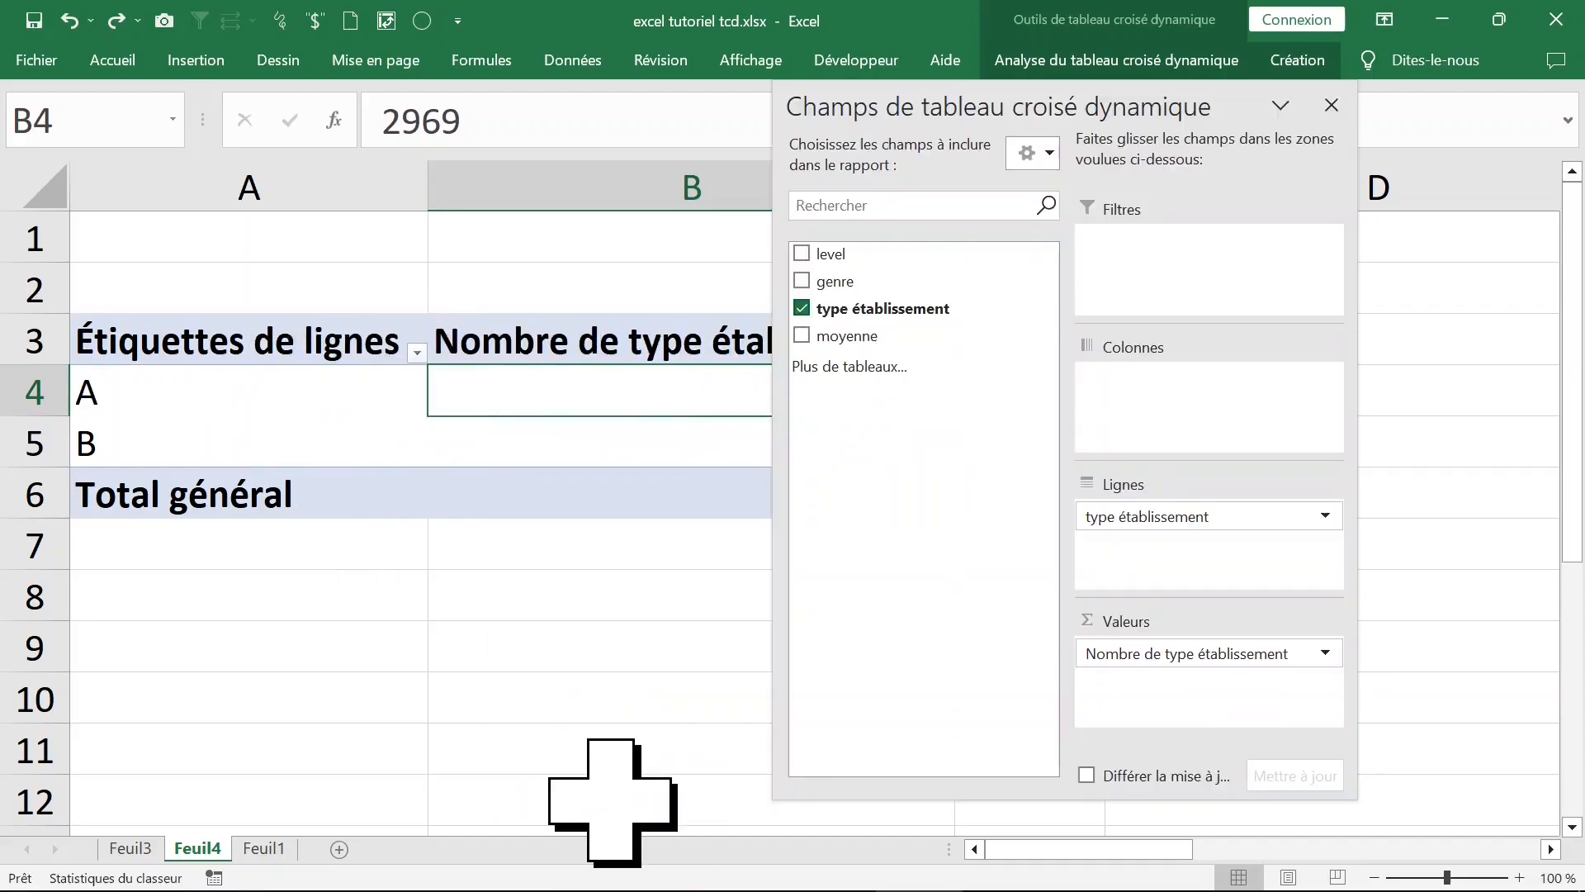
pyautogui.click(802, 308)
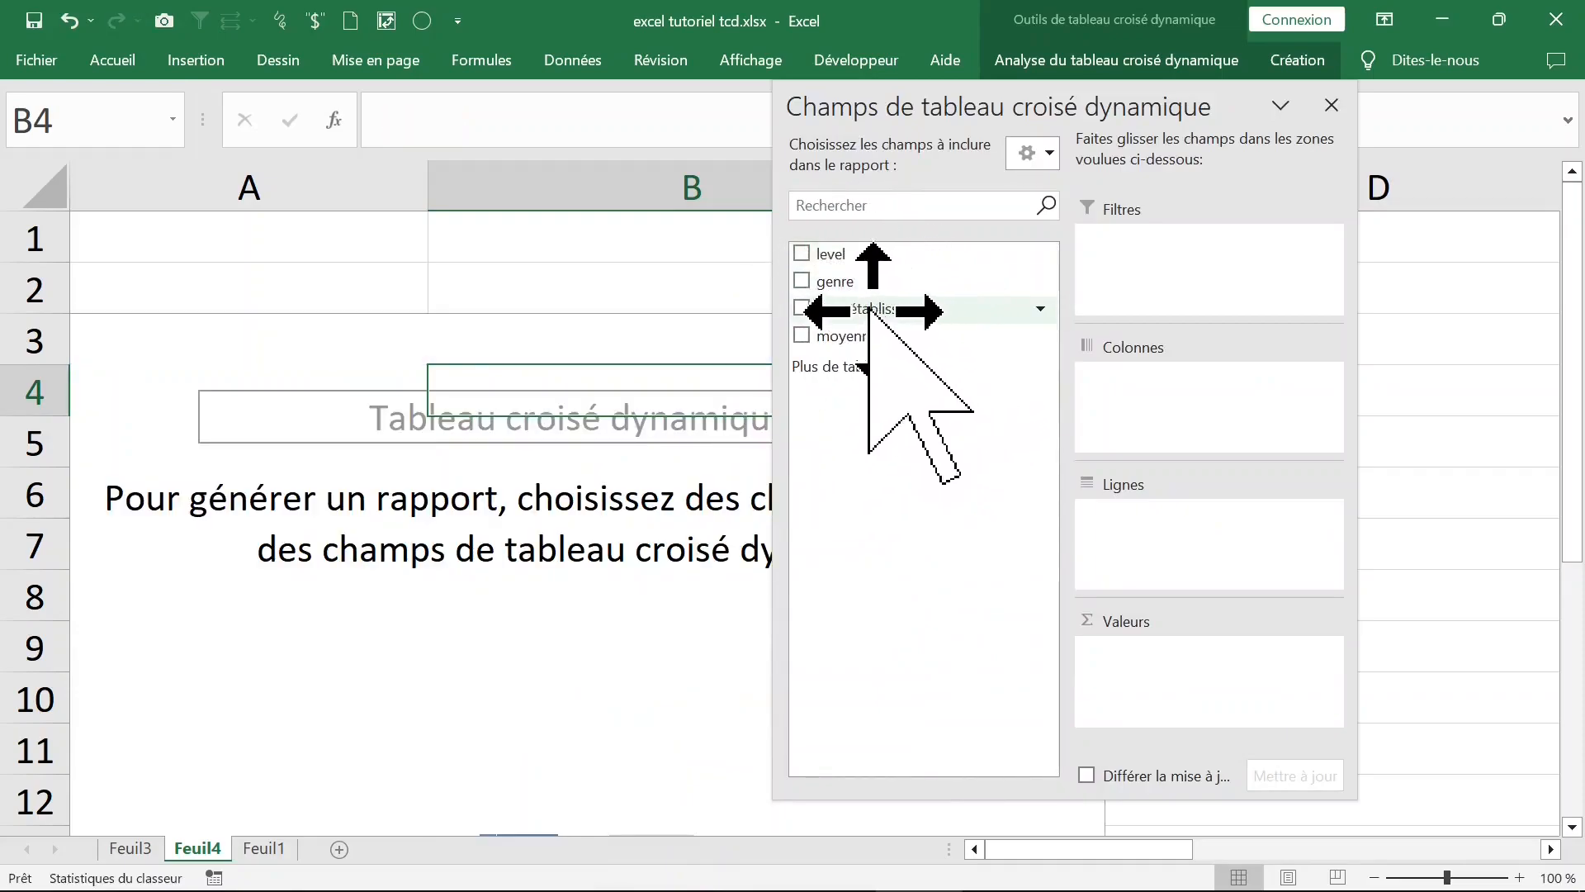
# Step: Add type établissement to the rows area and twice to the values area, and close the field list
pyautogui.moveTo(868, 310); pyautogui.dragTo(1172, 685)
pyautogui.moveTo(906, 309); pyautogui.dragTo(1172, 709)
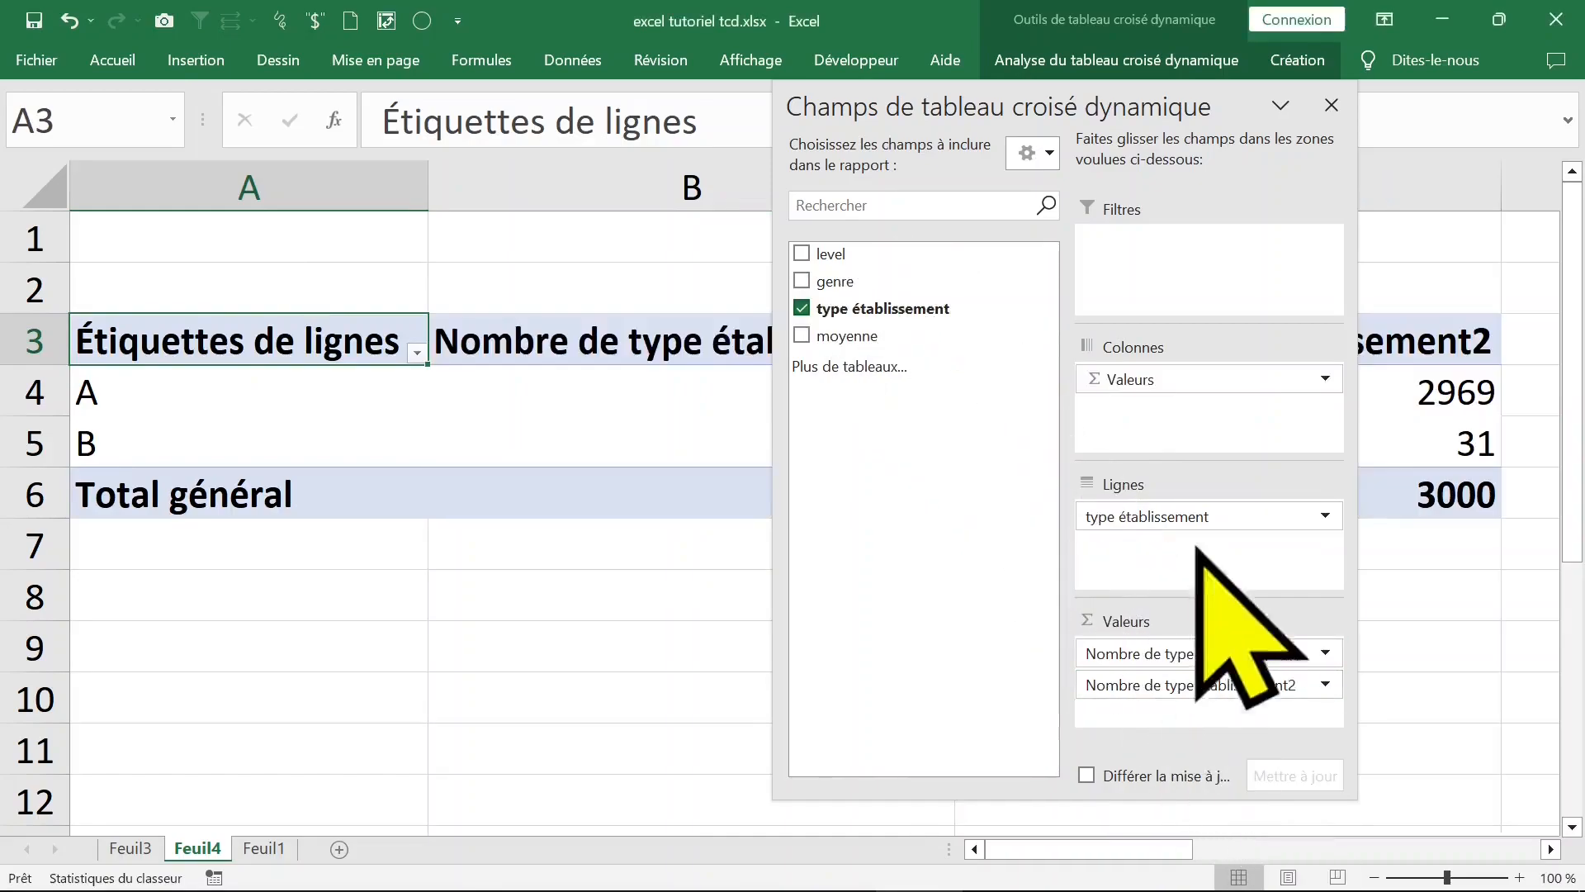
pyautogui.click(1331, 105)
# Step: Rename the value headers as Effectif des établissements in B3 and % in C3
pyautogui.click(729, 341)
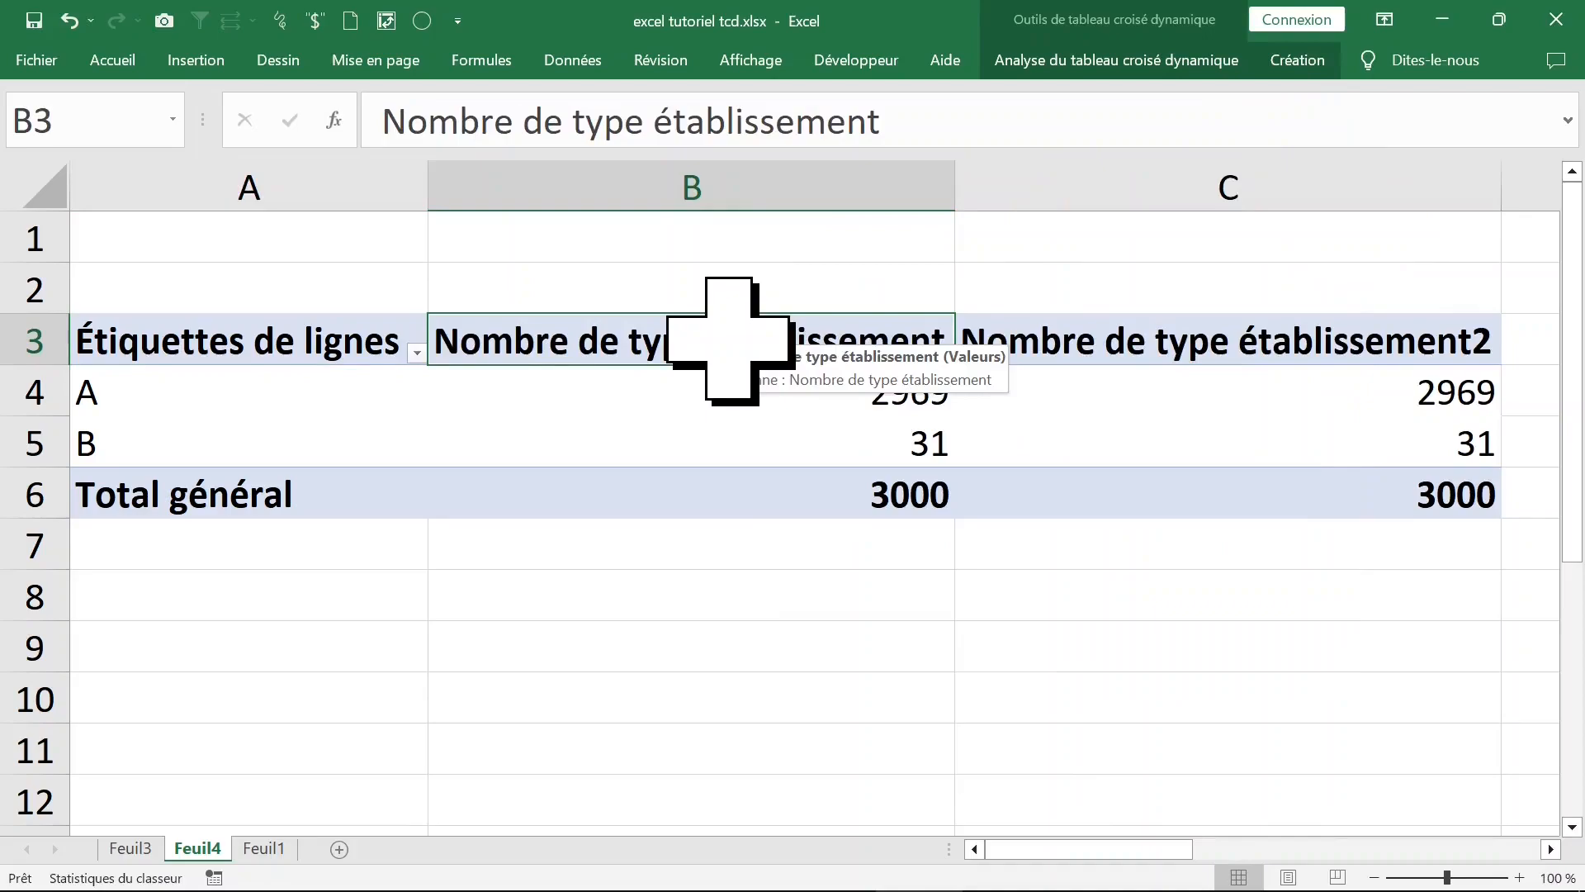
pyautogui.write('Effectif des établissements')
pyautogui.click(1112, 332)
pyautogui.write('ù')
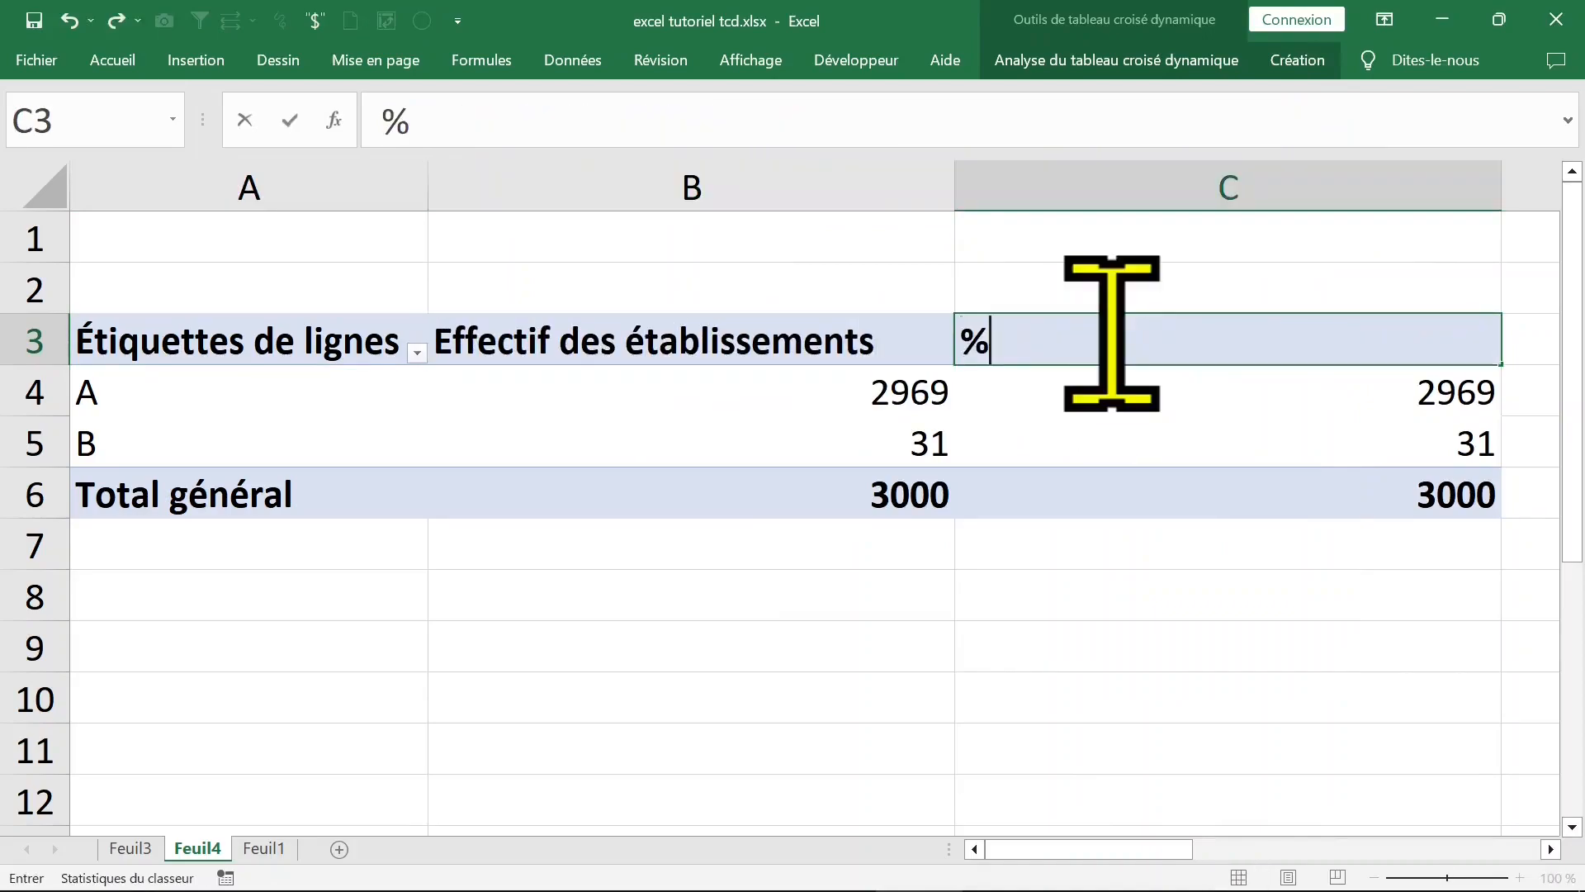
pyautogui.press('Return')
# Step: Autofit column C and show the % field's values as % du total de la colonne
pyautogui.click(826, 388)
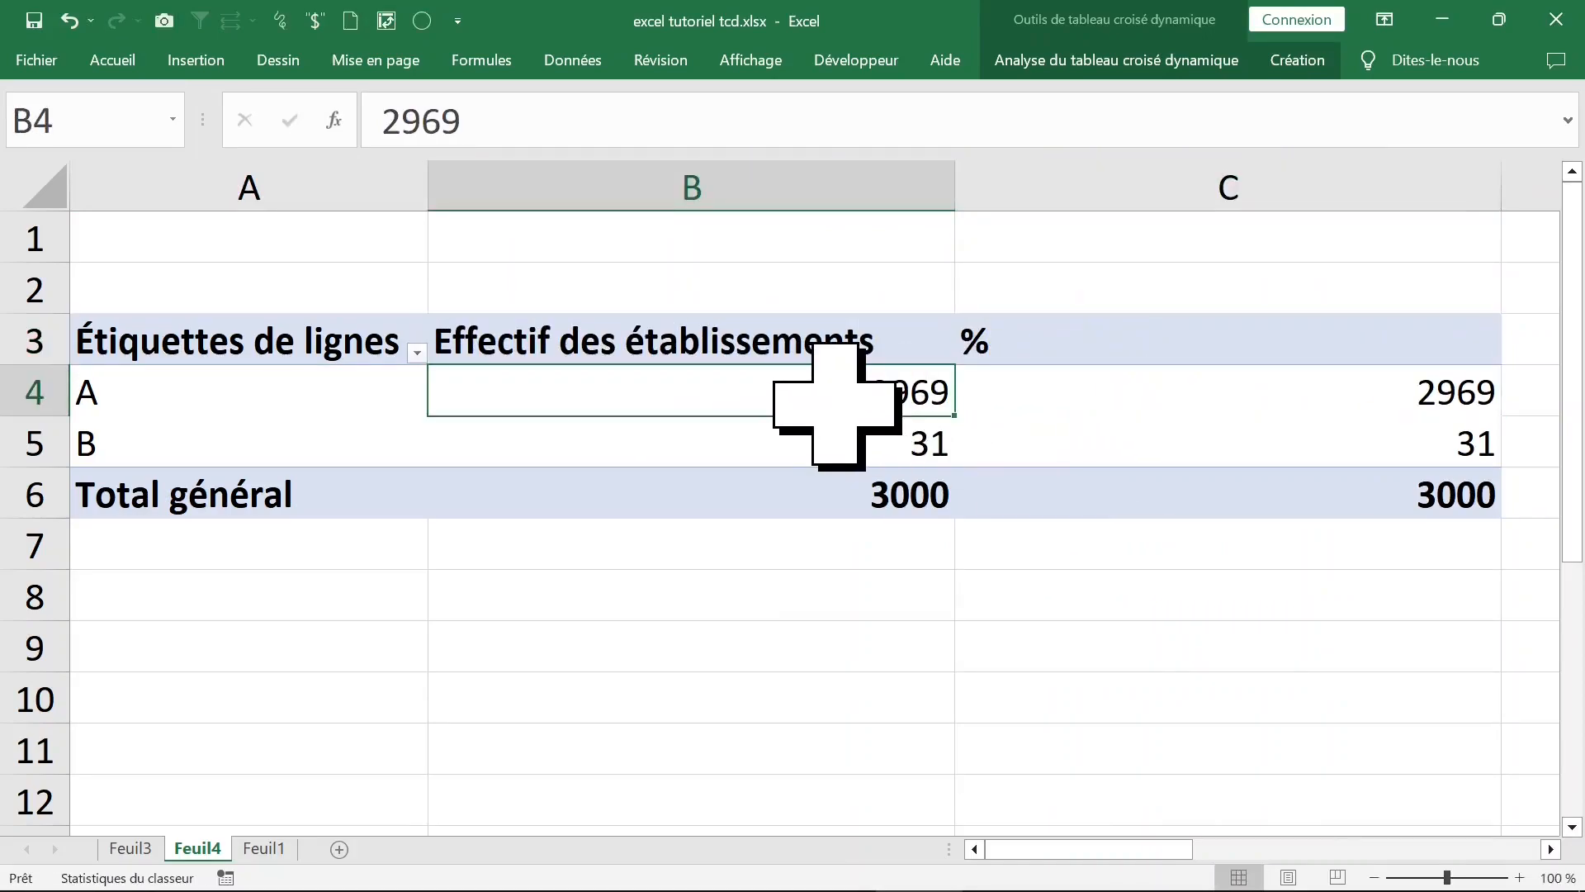
pyautogui.click(1076, 343)
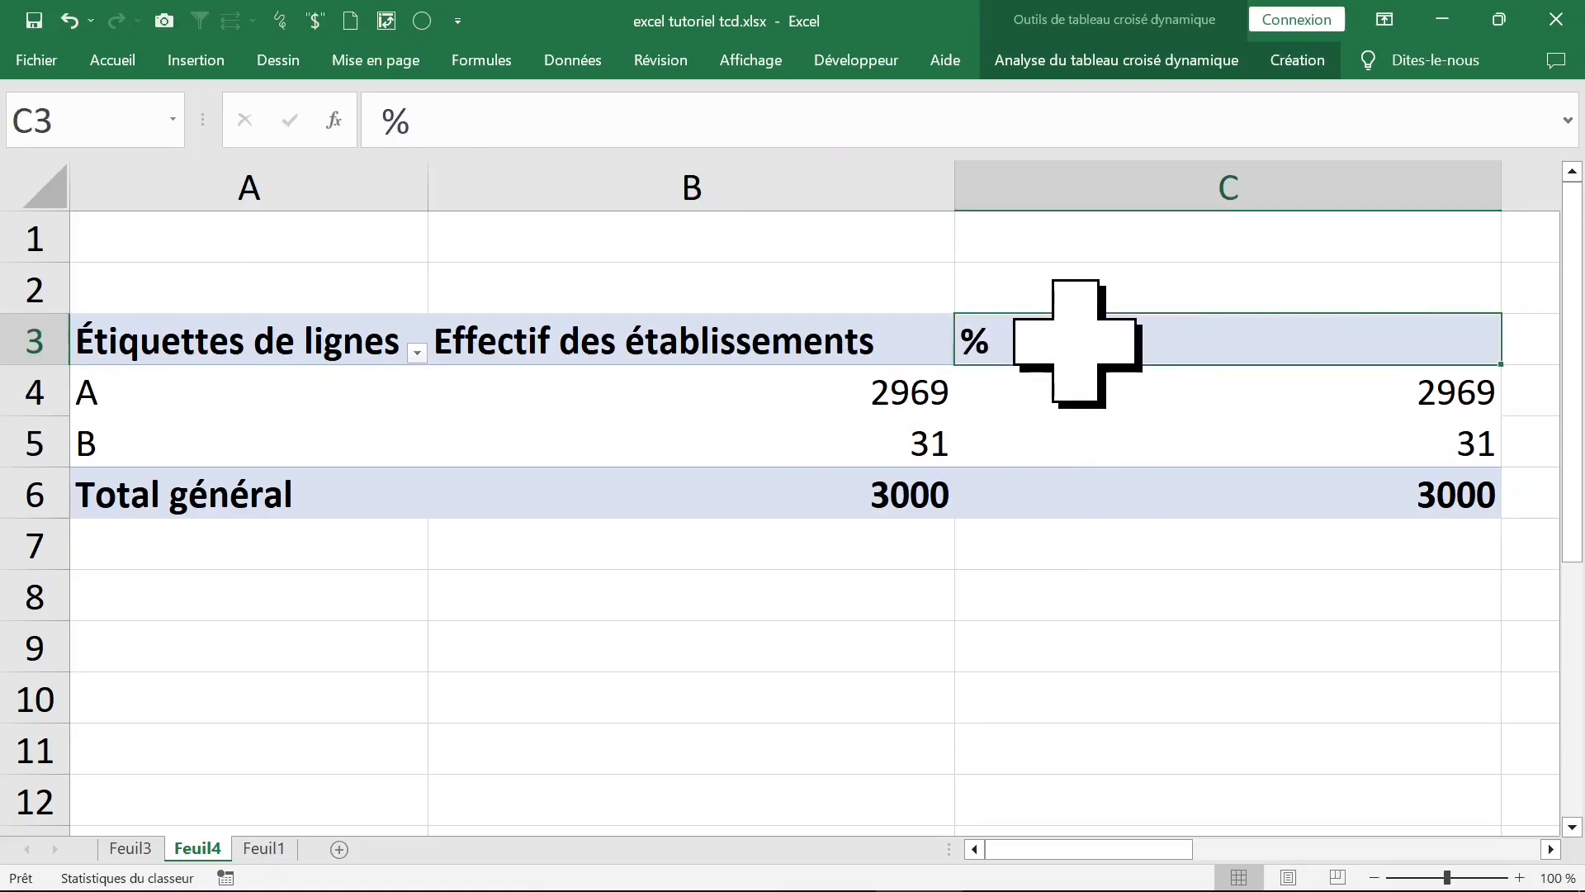
pyautogui.doubleClick(1501, 202)
pyautogui.click(1000, 395)
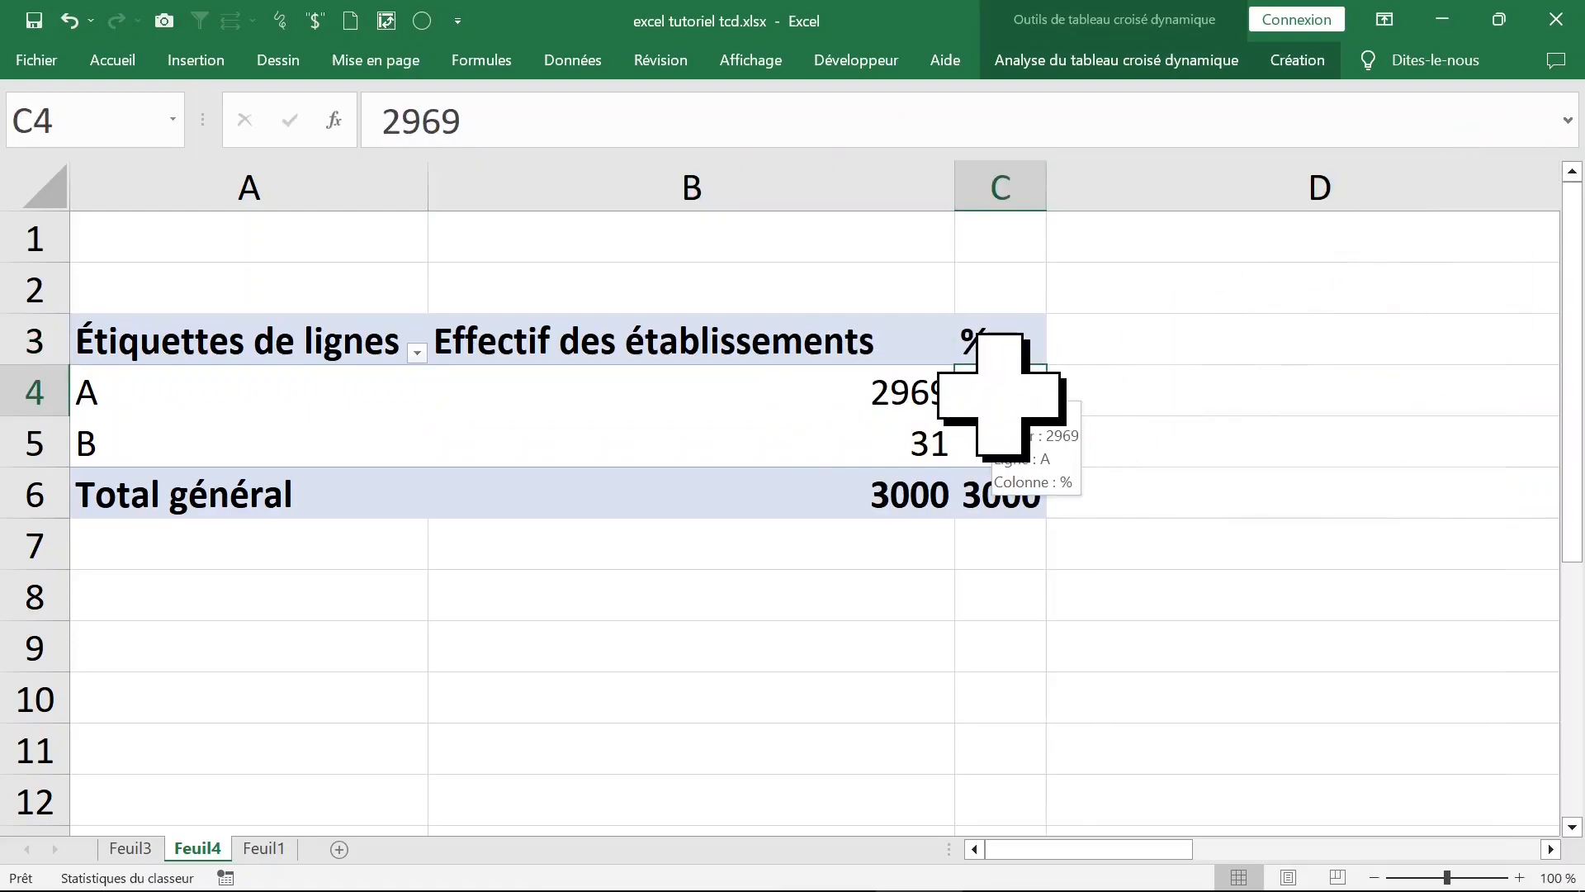
pyautogui.rightClick(1003, 397)
pyautogui.moveTo(1105, 678)
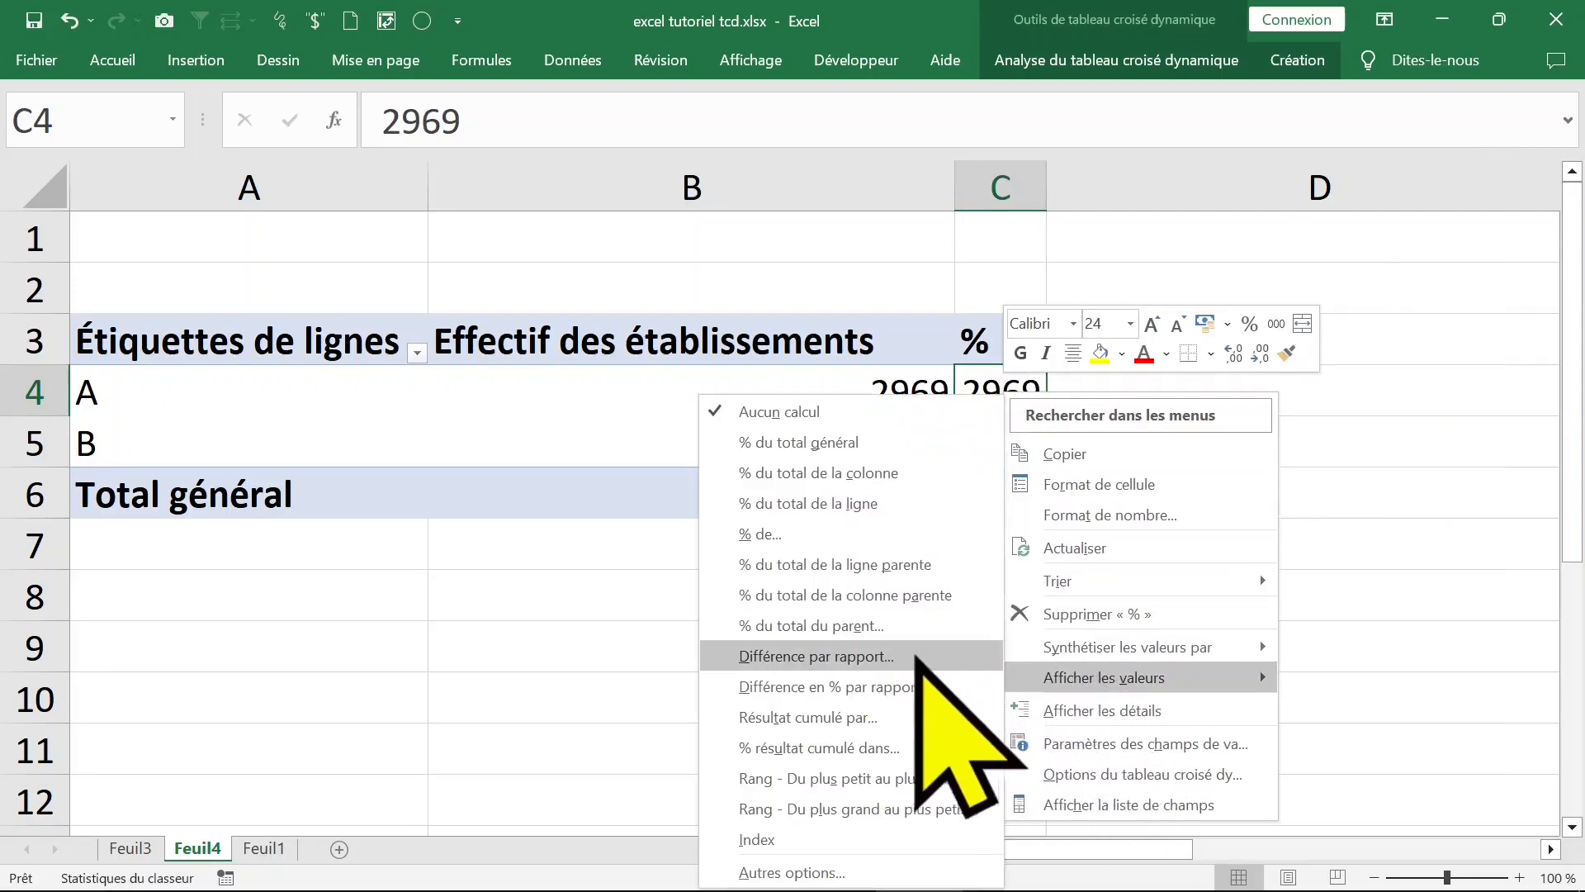
pyautogui.click(790, 477)
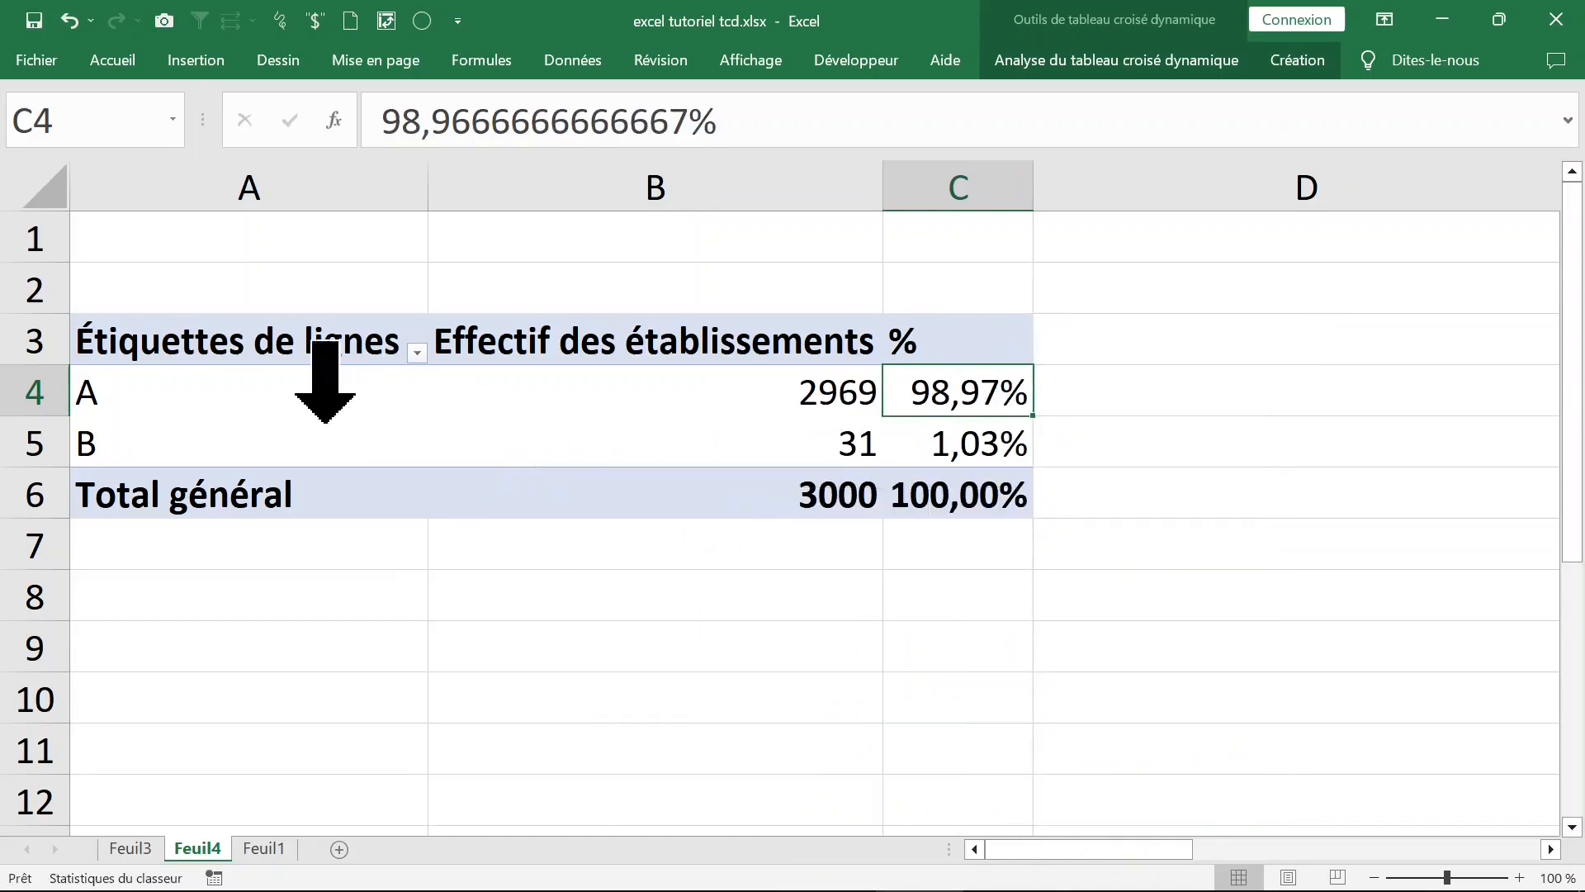
# Step: Examine the type établissement, genre and level columns of the source data on Feuil1
pyautogui.click(256, 405)
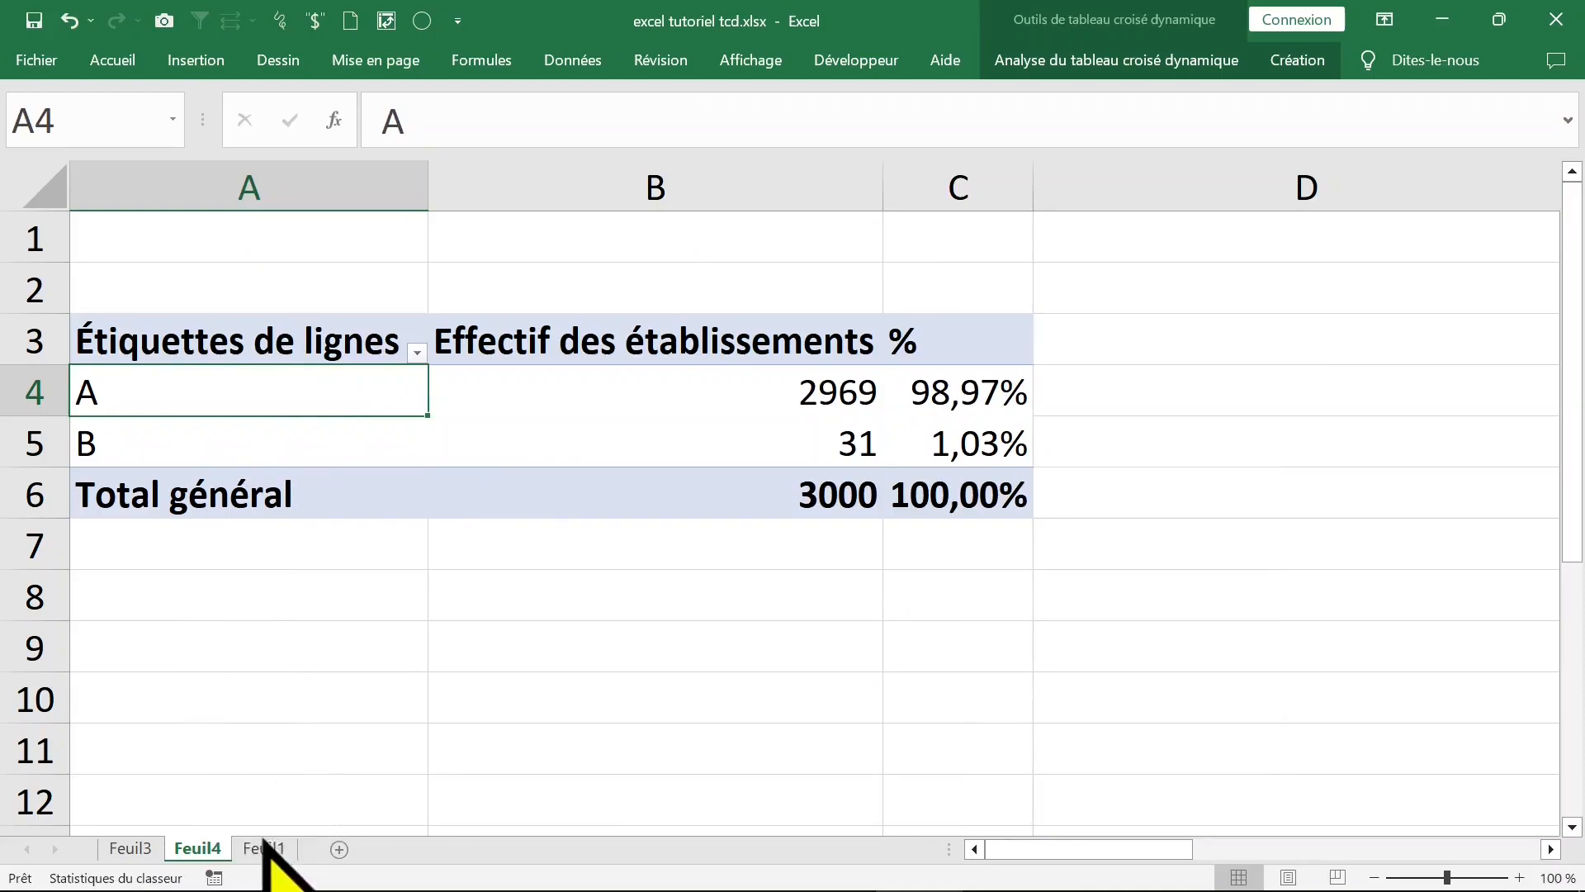
pyautogui.click(266, 850)
pyautogui.click(378, 188)
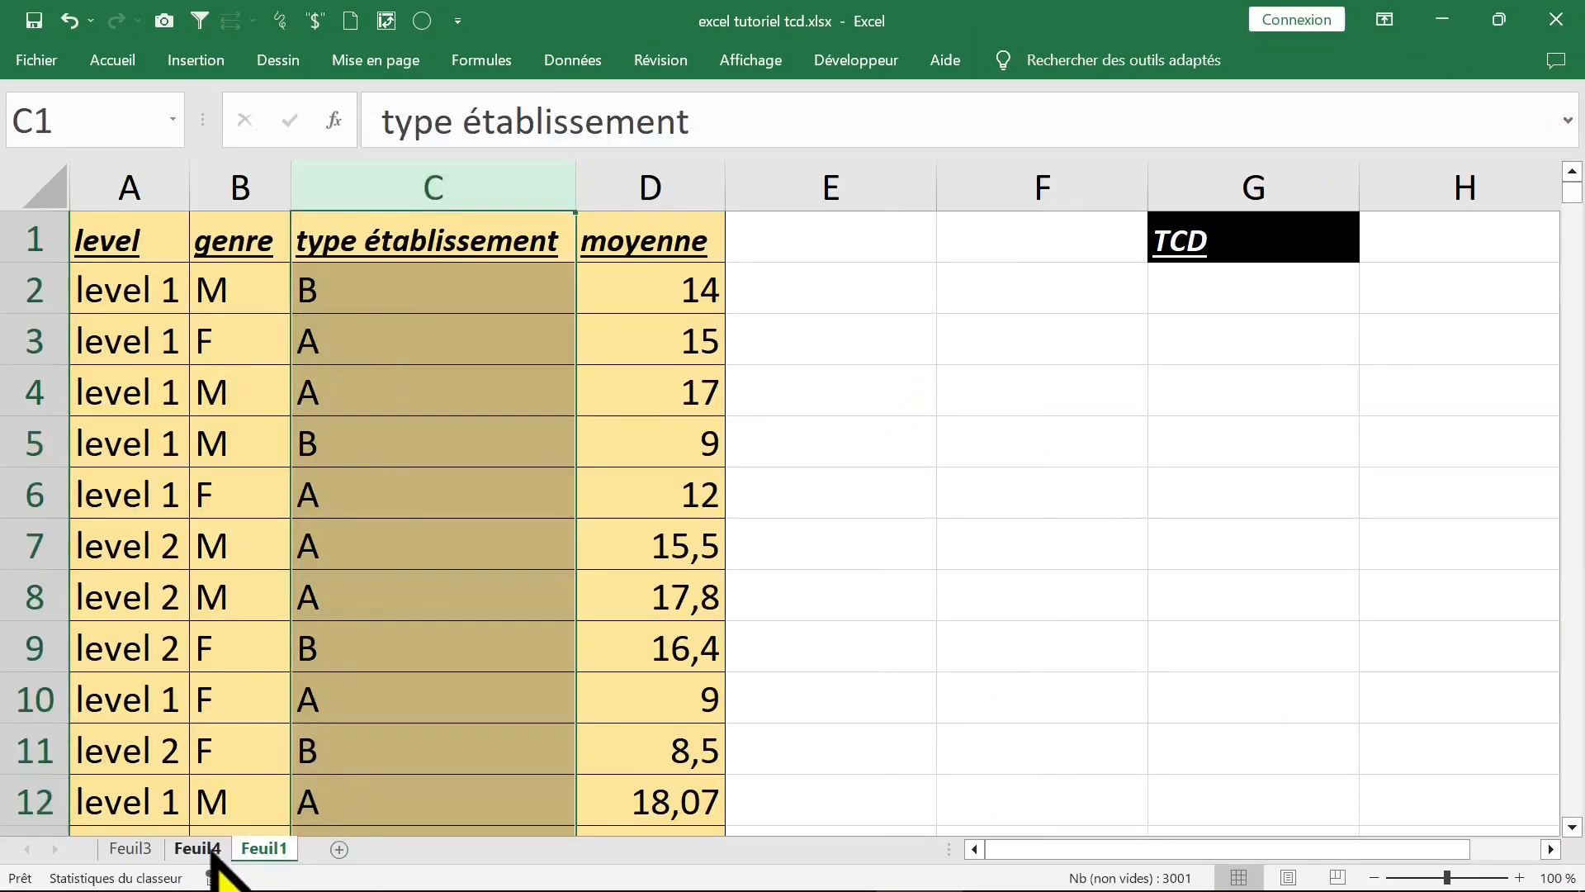
pyautogui.click(235, 186)
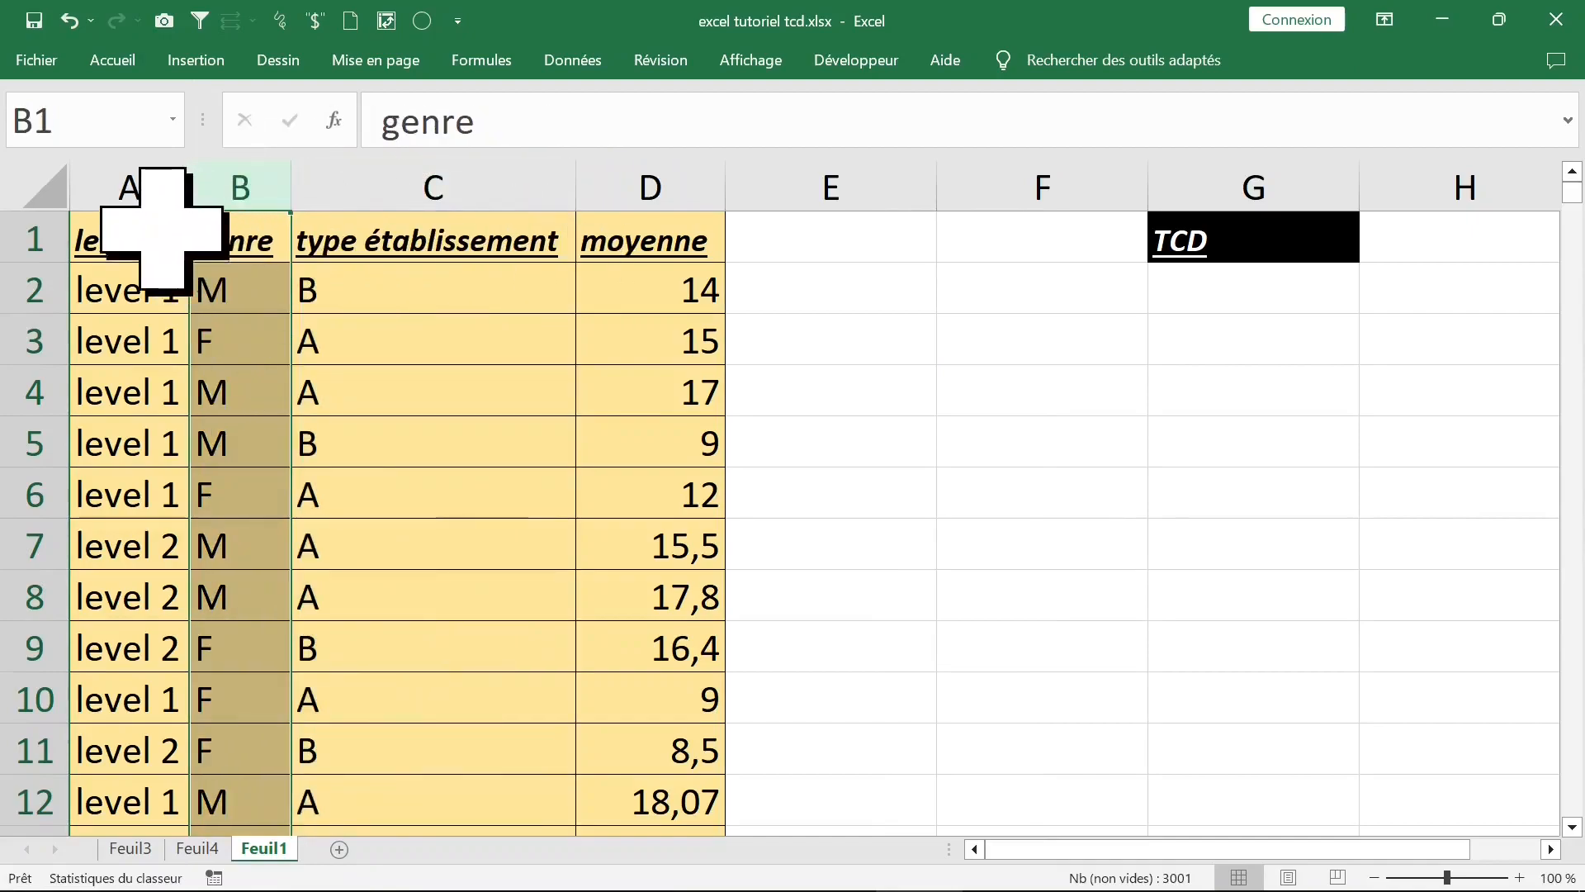
pyautogui.moveTo(124, 186); pyautogui.dragTo(404, 188)
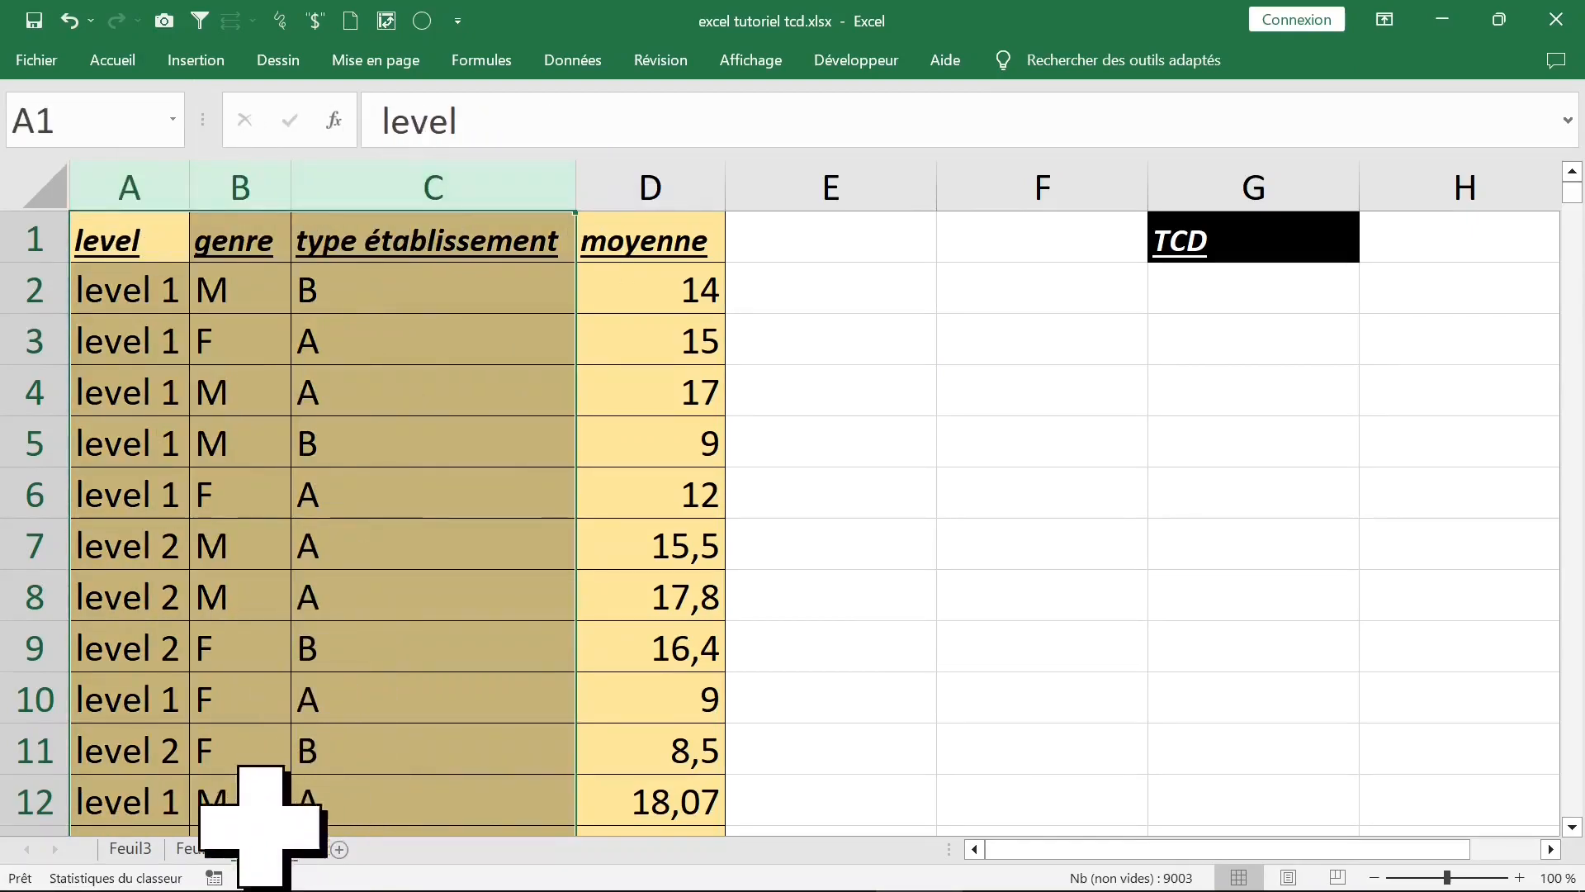
# Step: Show the field list of the Feuil4 pivot table, add genre to the filters area and remove Valeurs from the columns area
pyautogui.click(197, 848)
pyautogui.click(532, 444)
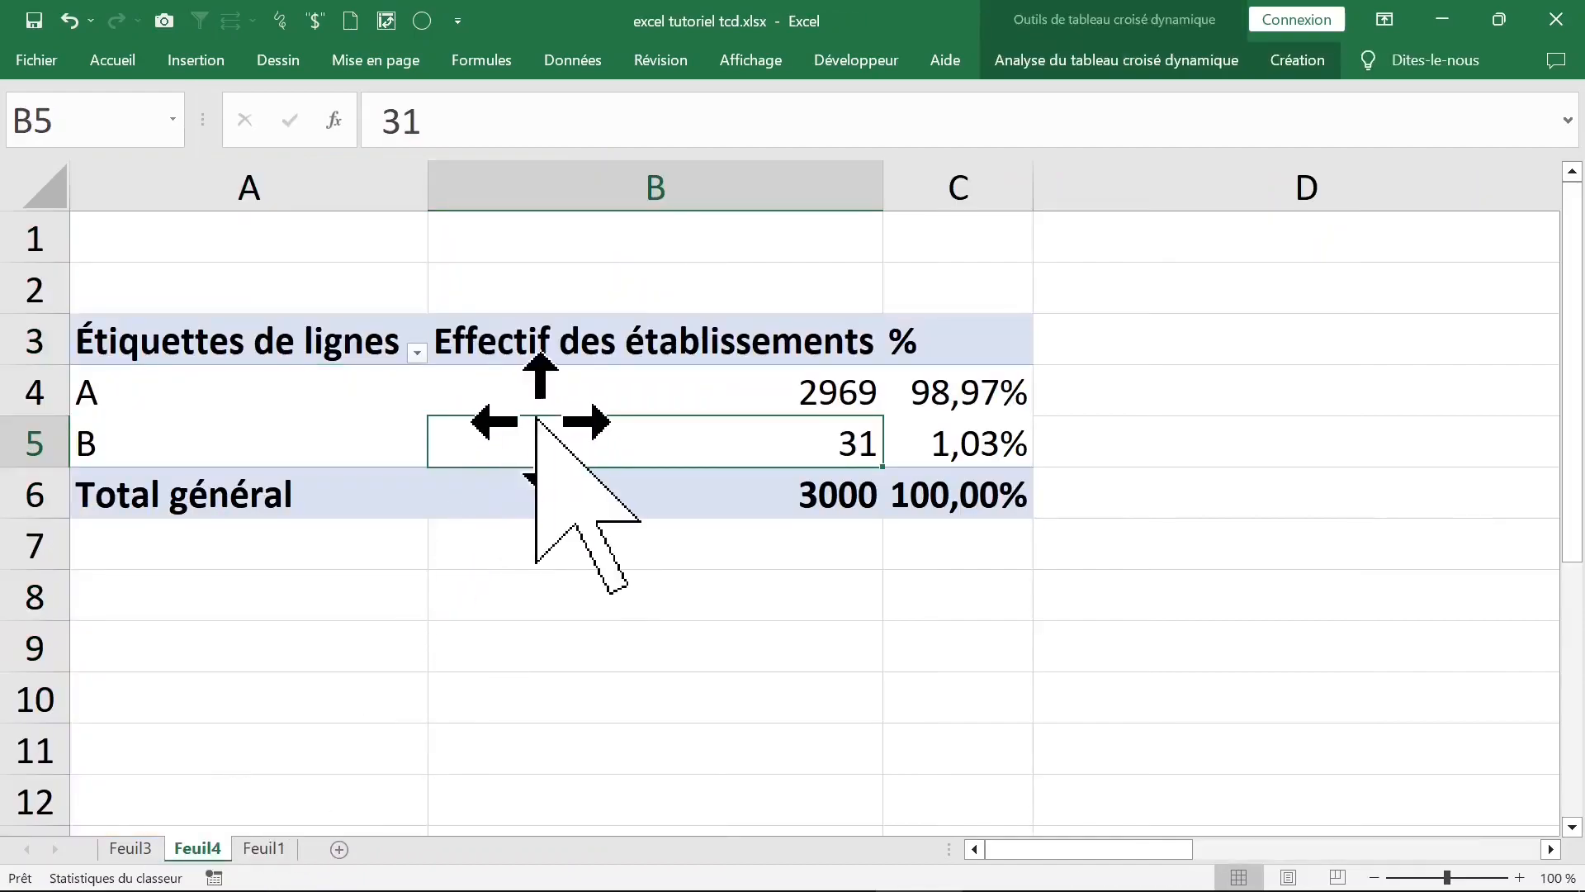
pyautogui.rightClick(528, 441)
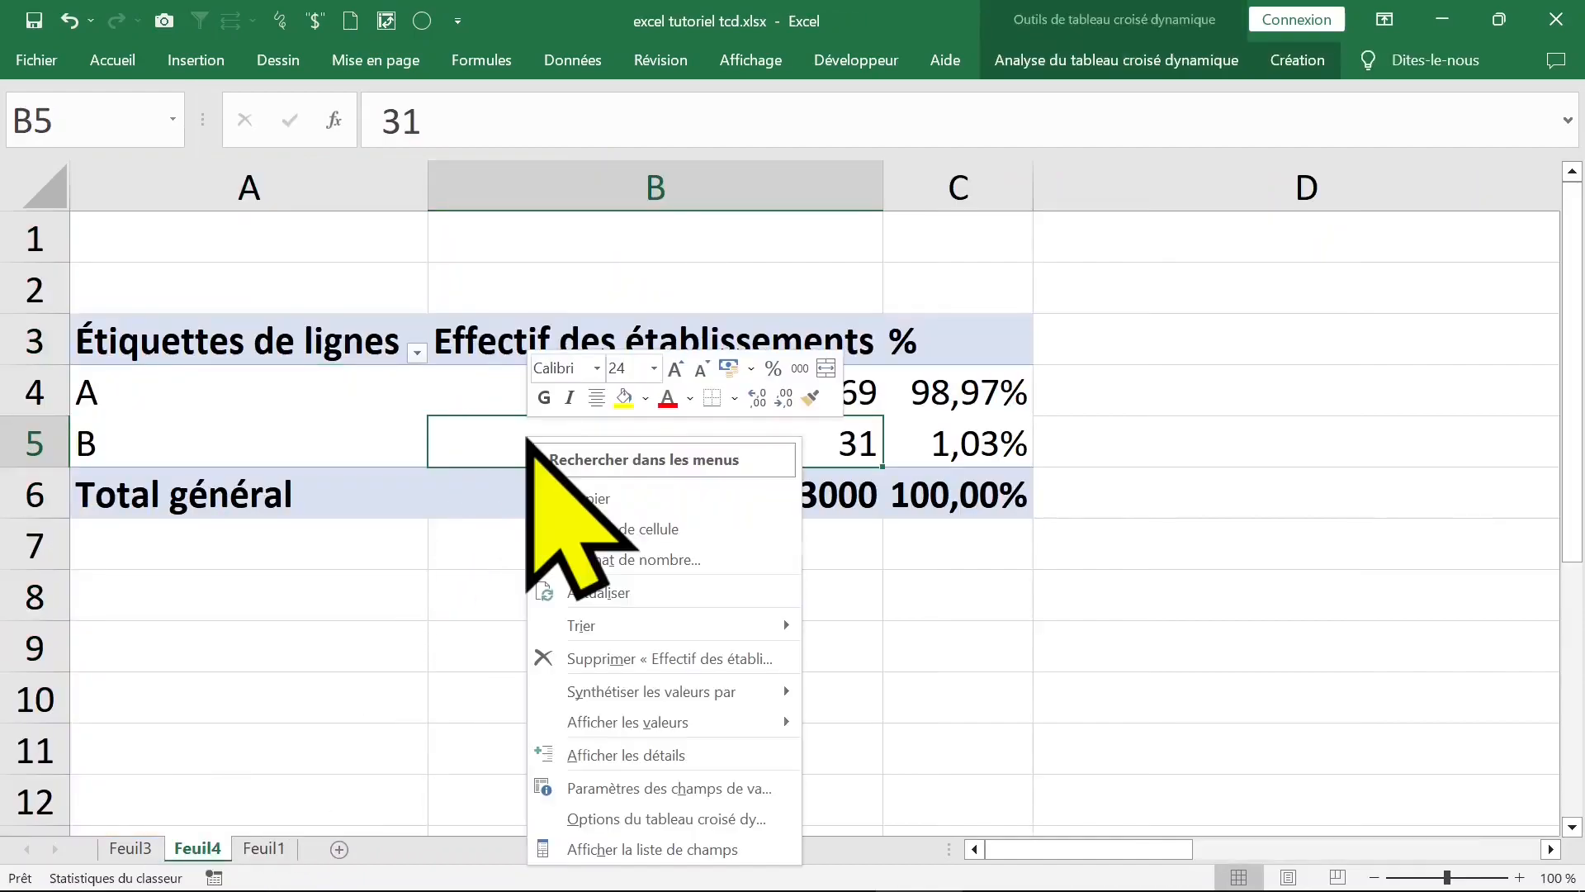
pyautogui.click(607, 850)
pyautogui.moveTo(864, 281); pyautogui.dragTo(1182, 273)
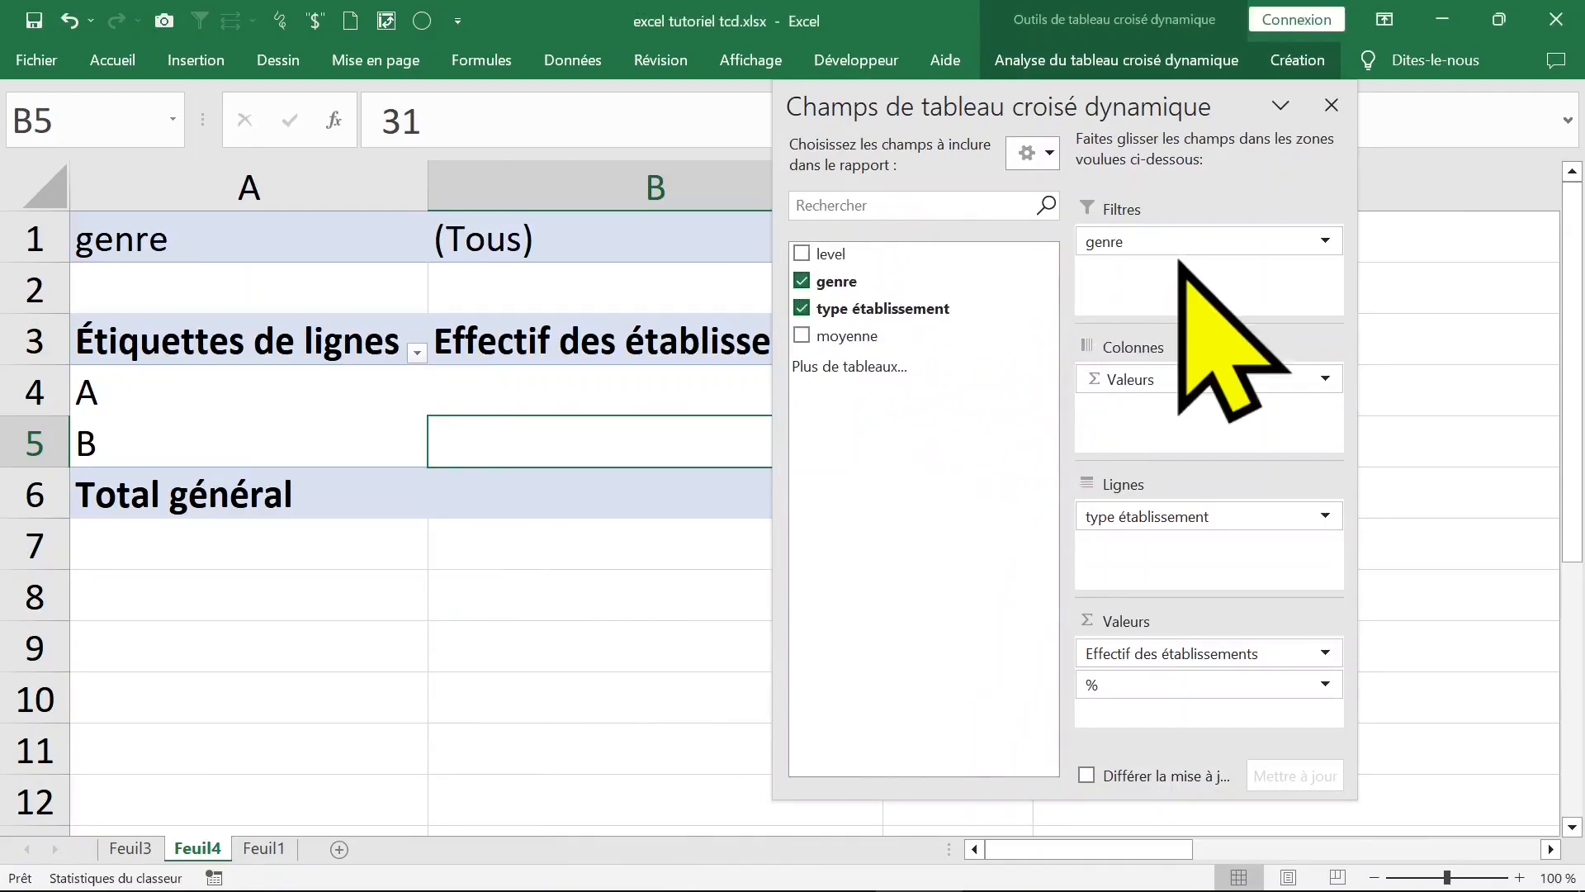
pyautogui.moveTo(1180, 379); pyautogui.dragTo(935, 496)
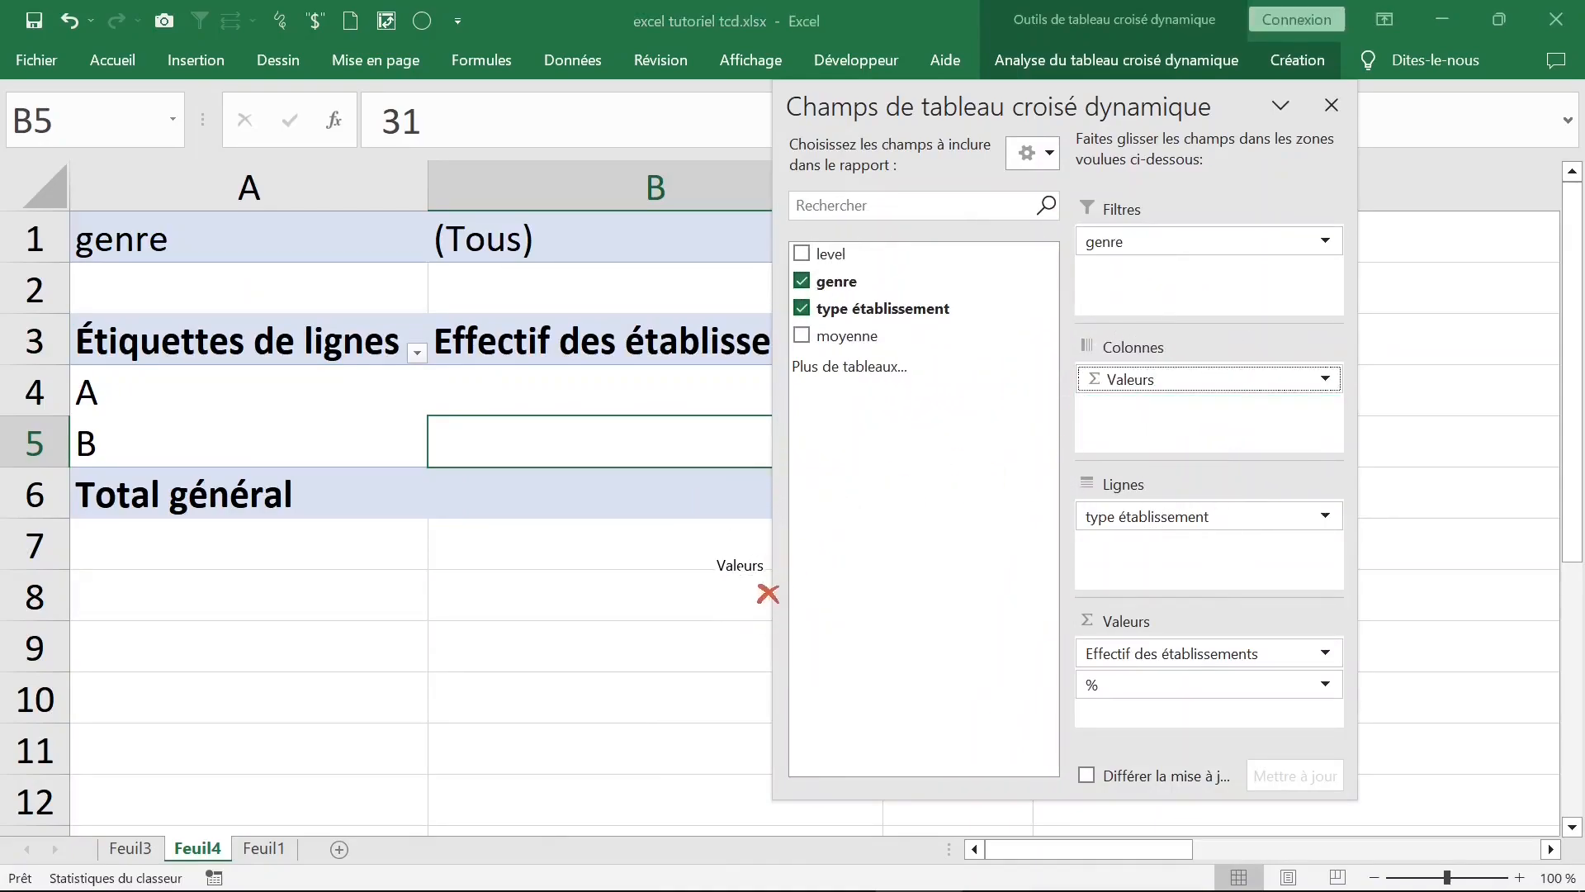
pyautogui.moveTo(769, 593); pyautogui.dragTo(737, 568)
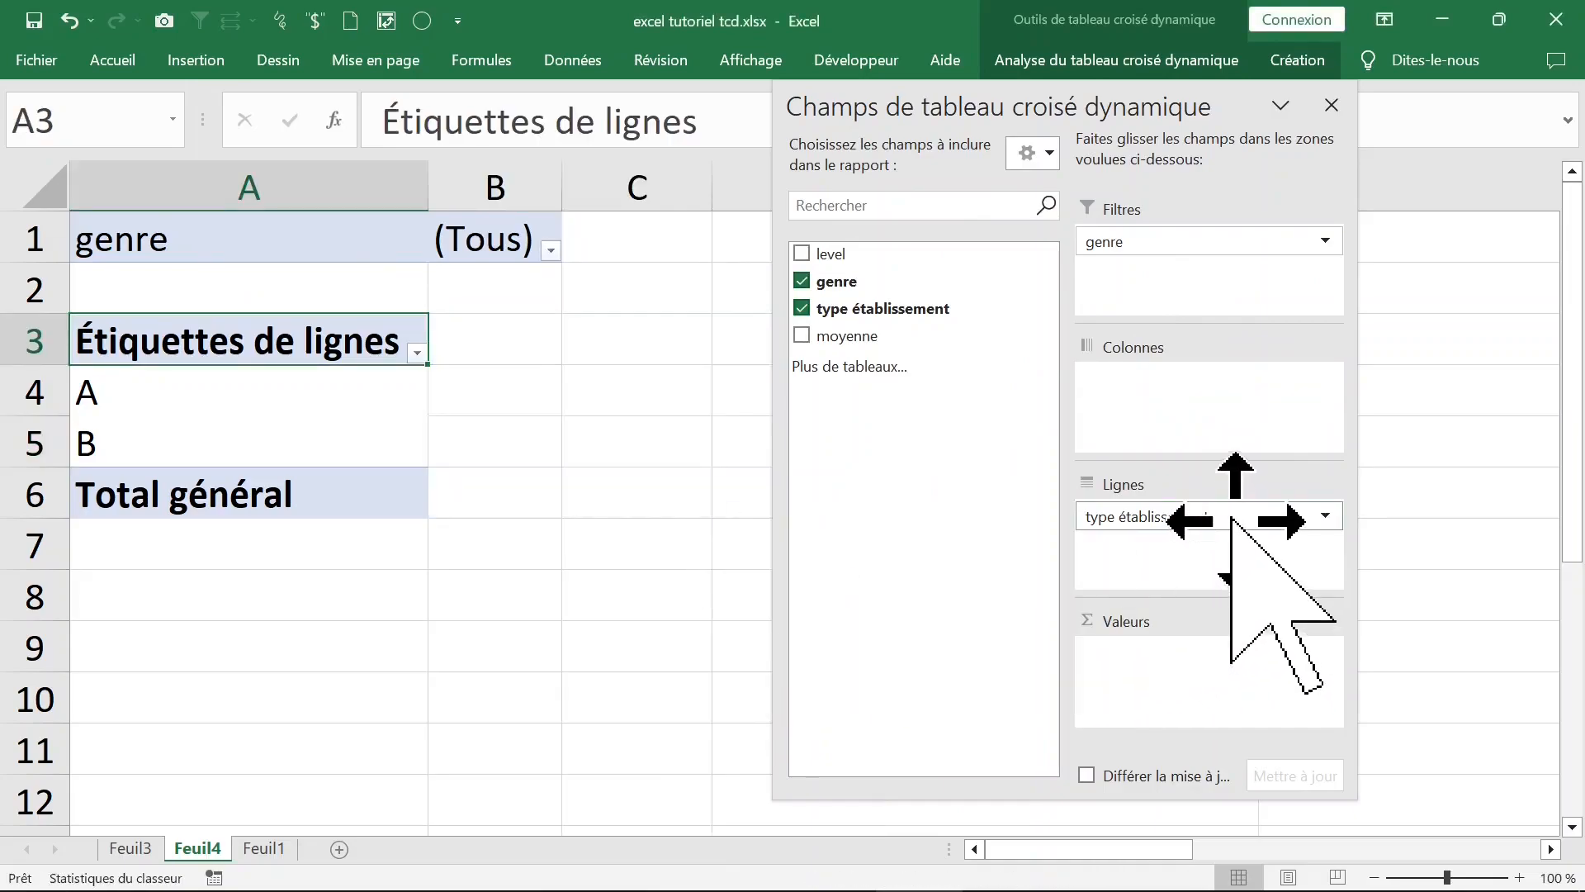
# Step: Remove type établissement from the rows area and move genre from the filters area to the columns area
pyautogui.moveTo(1235, 521); pyautogui.dragTo(1210, 545)
pyautogui.moveTo(665, 634); pyautogui.dragTo(633, 605)
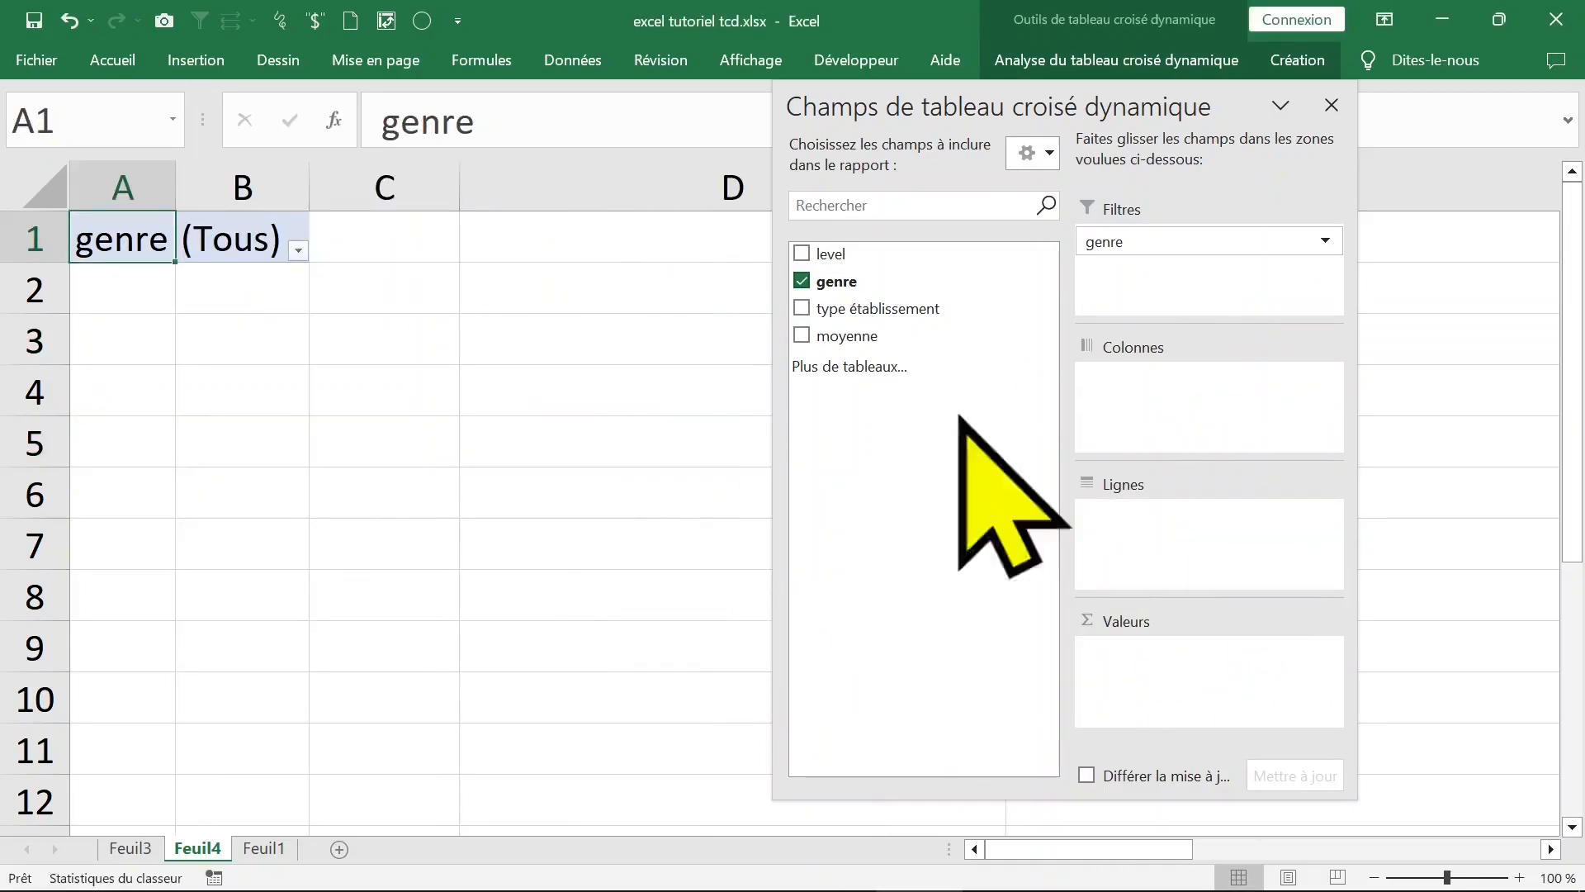
pyautogui.moveTo(1201, 242); pyautogui.dragTo(1187, 384)
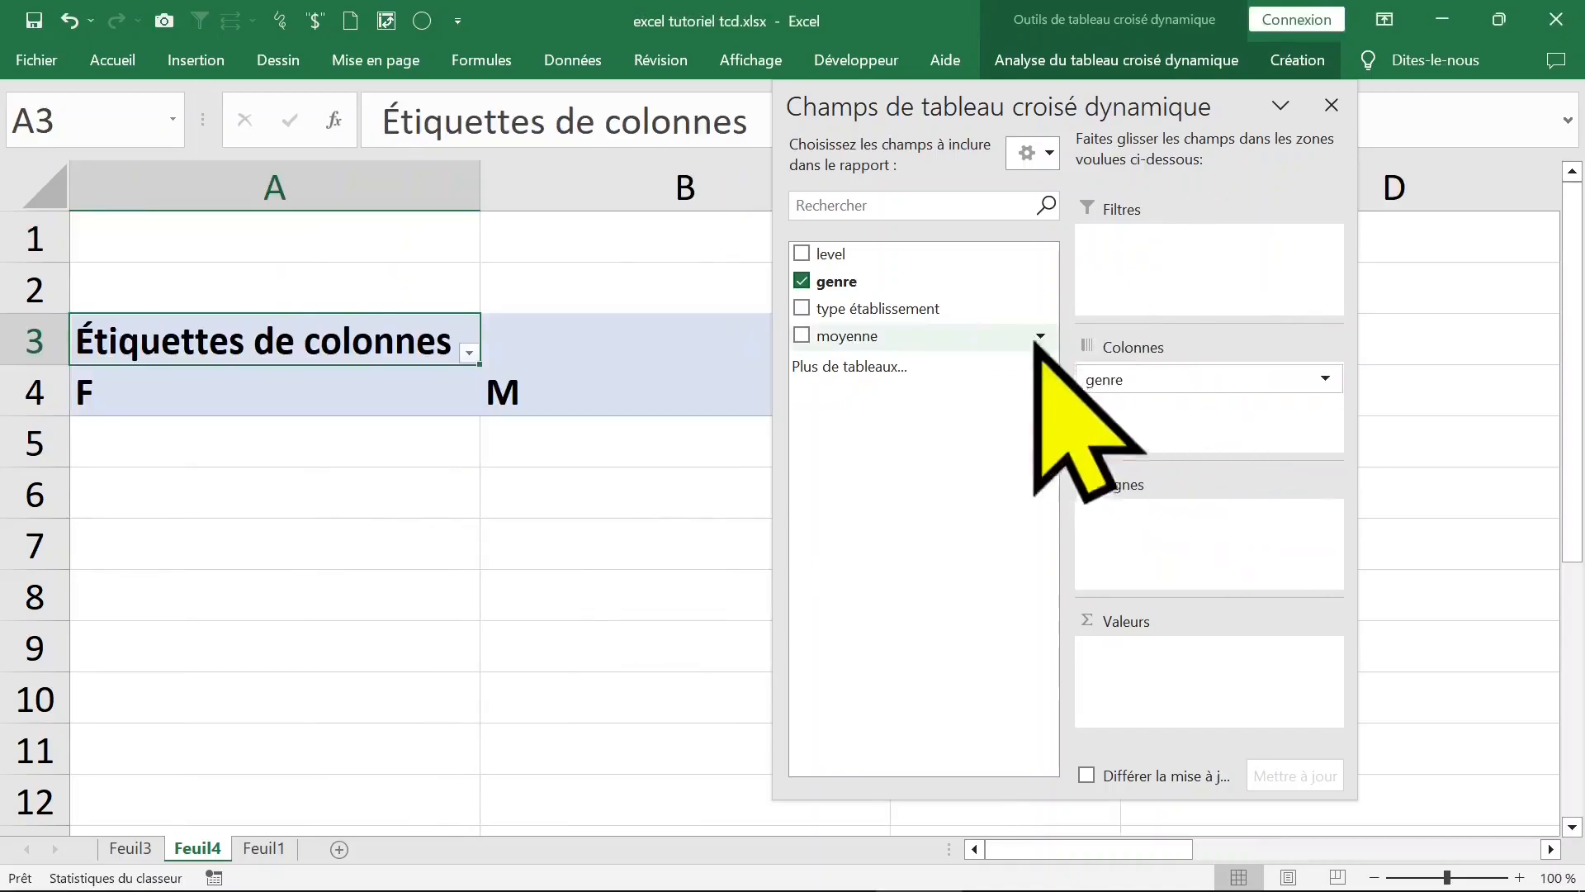
# Step: Add type établissement to the rows area and genre to the values area as a count
pyautogui.moveTo(916, 311); pyautogui.dragTo(1119, 531)
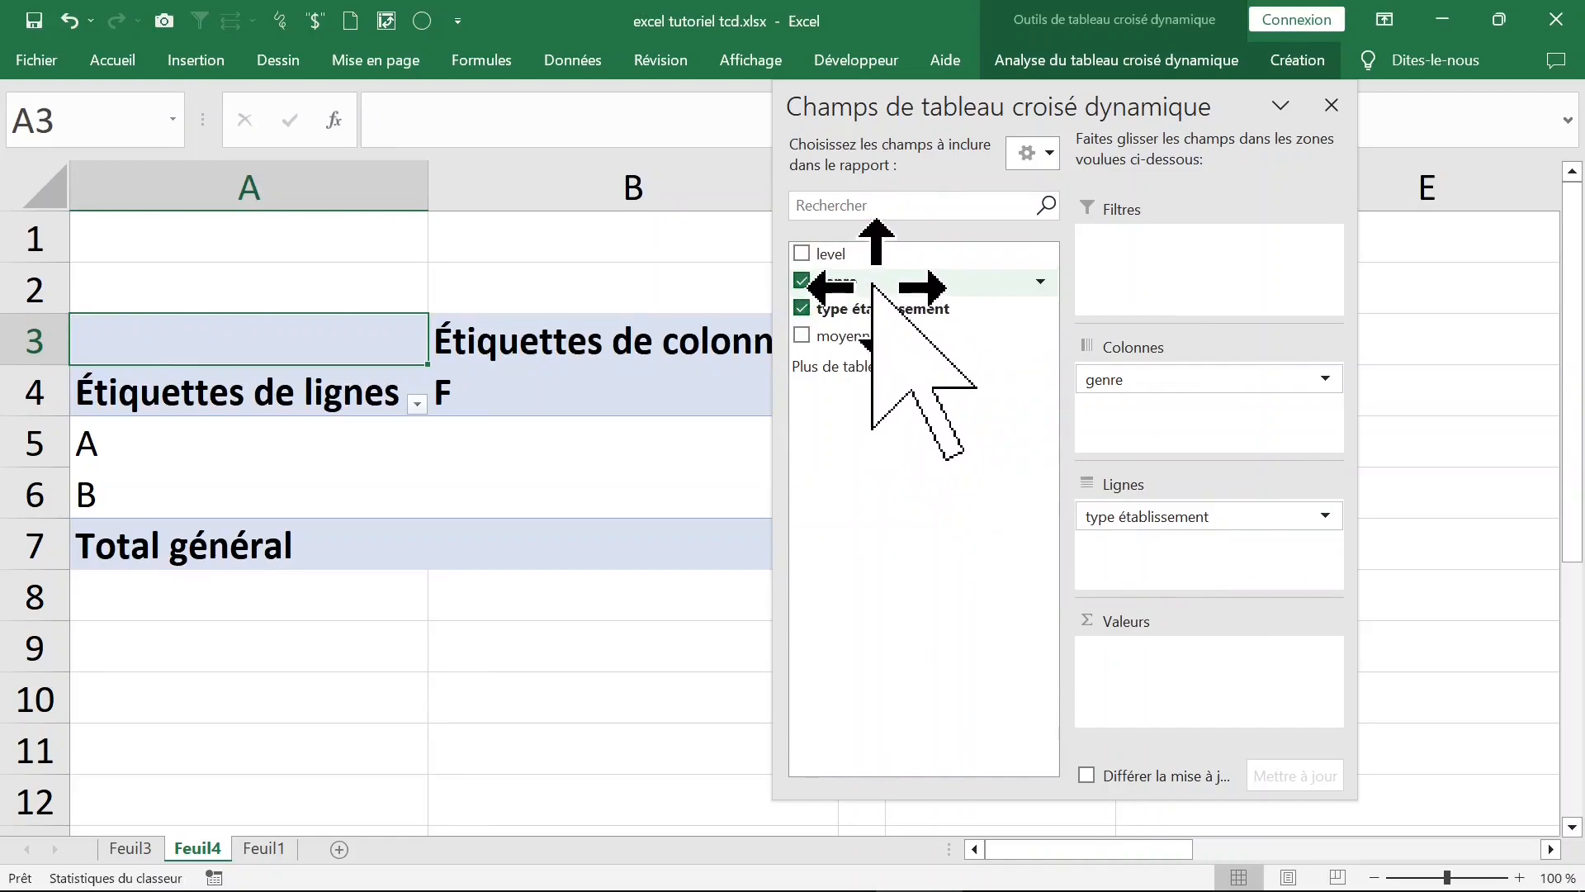
pyautogui.moveTo(872, 285); pyautogui.dragTo(1152, 664)
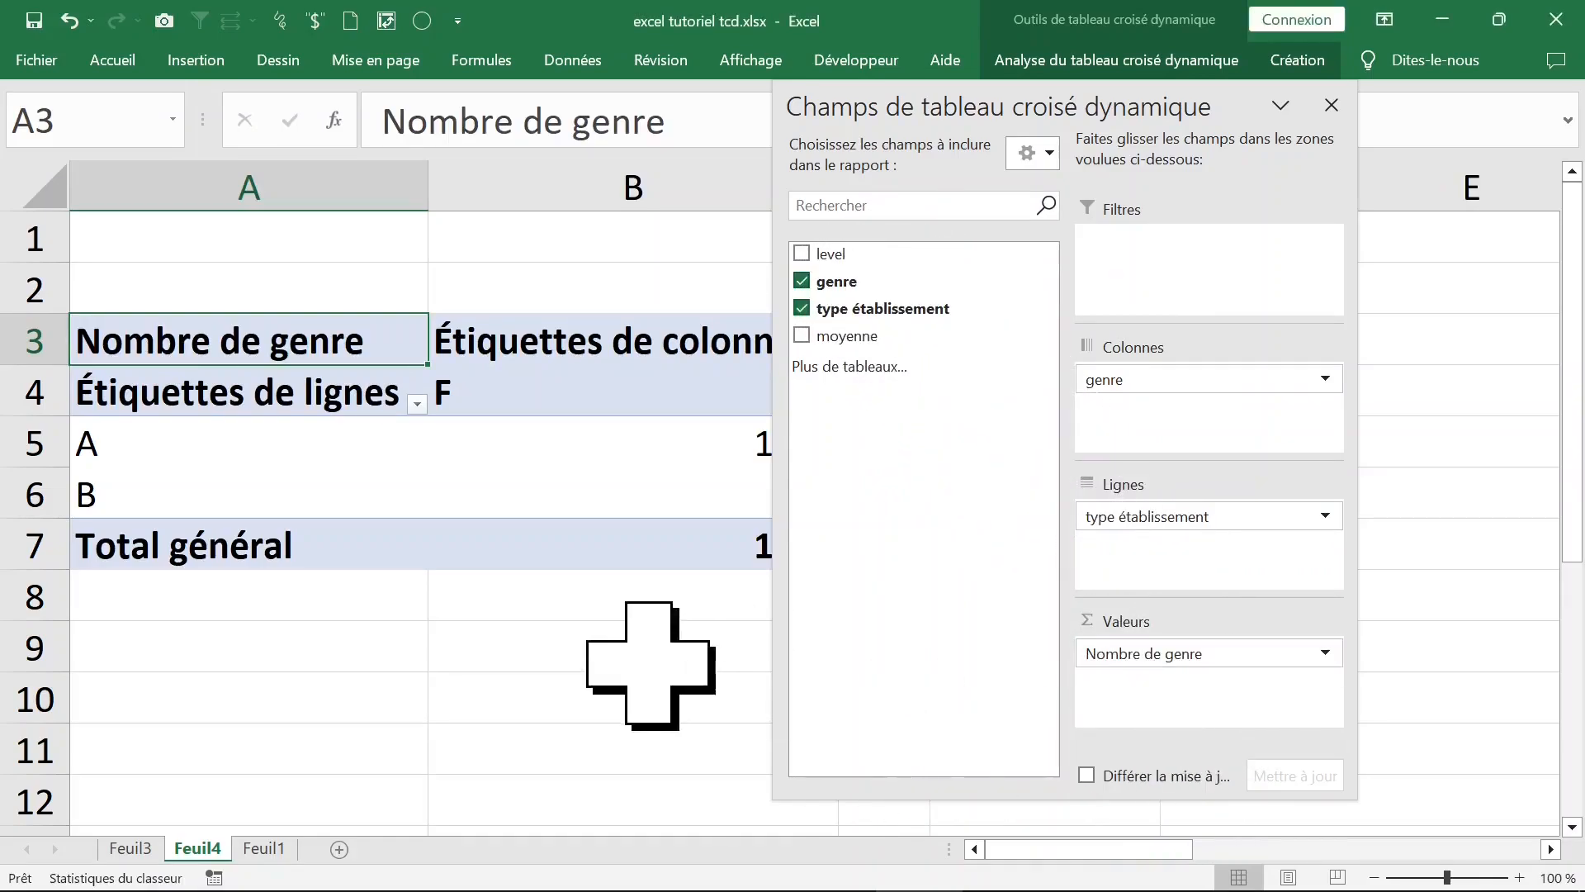
pyautogui.click(634, 665)
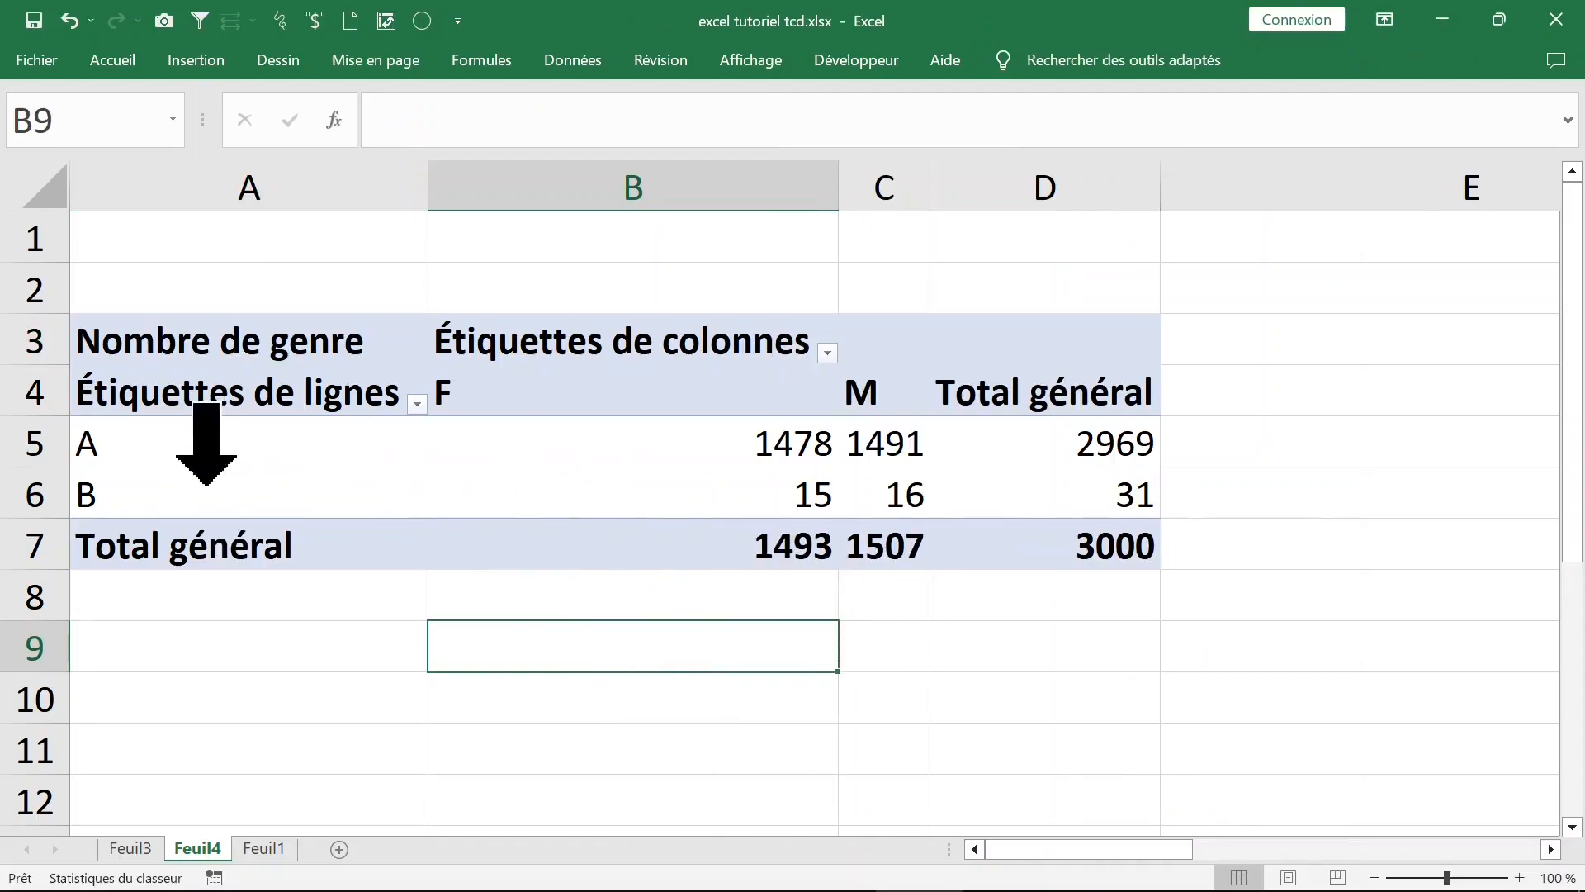
# Step: Examine the A and B rows and the F and M columns of the pivot table, hiding the field list
pyautogui.click(49, 437)
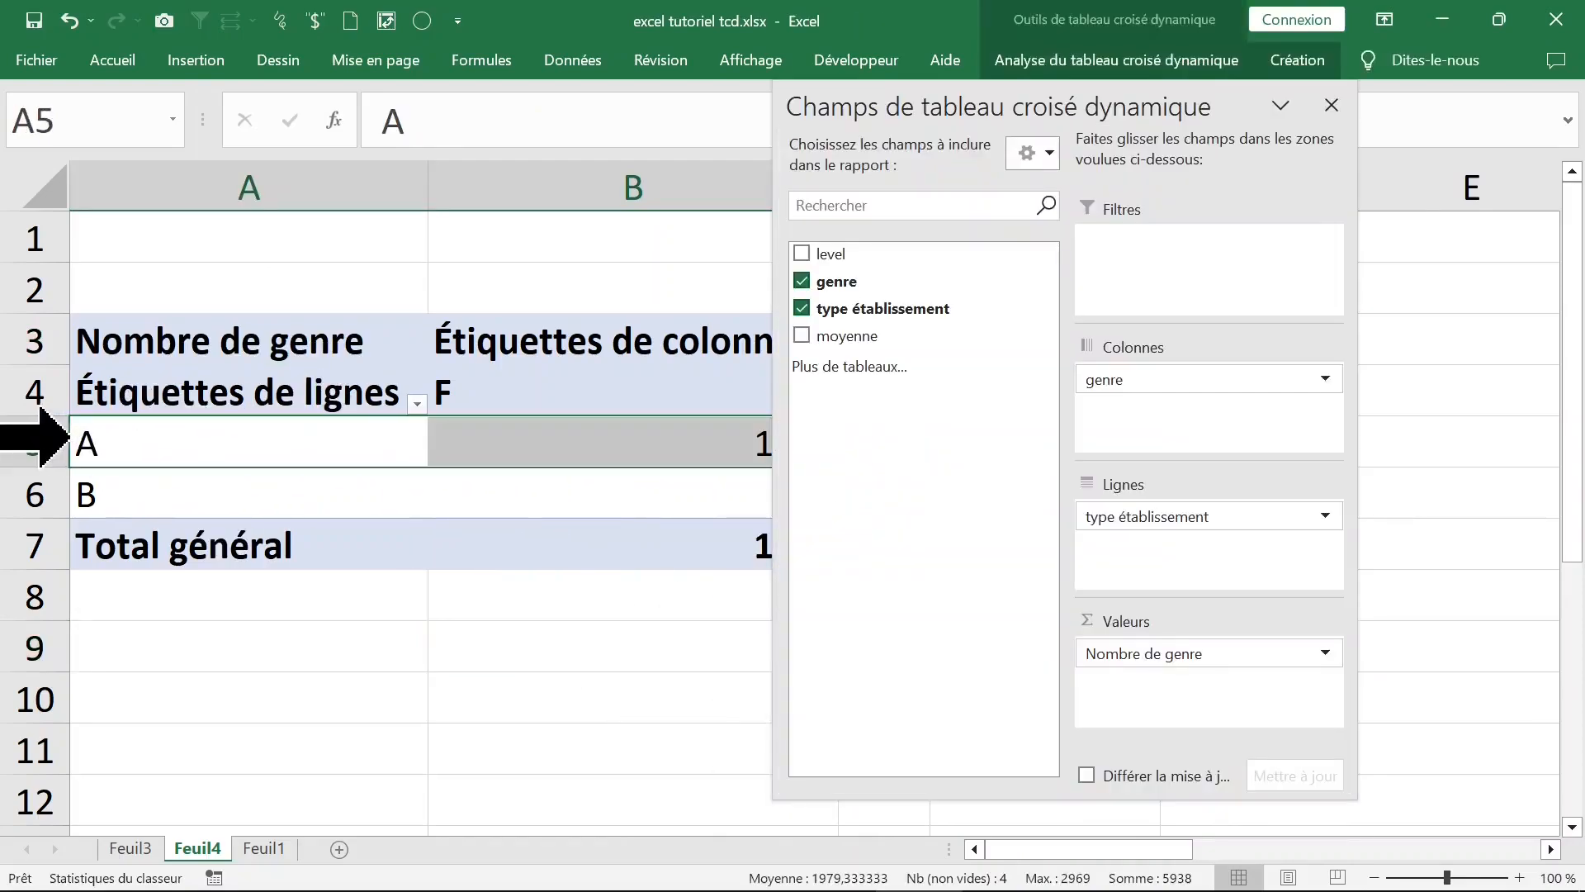
pyautogui.click(28, 499)
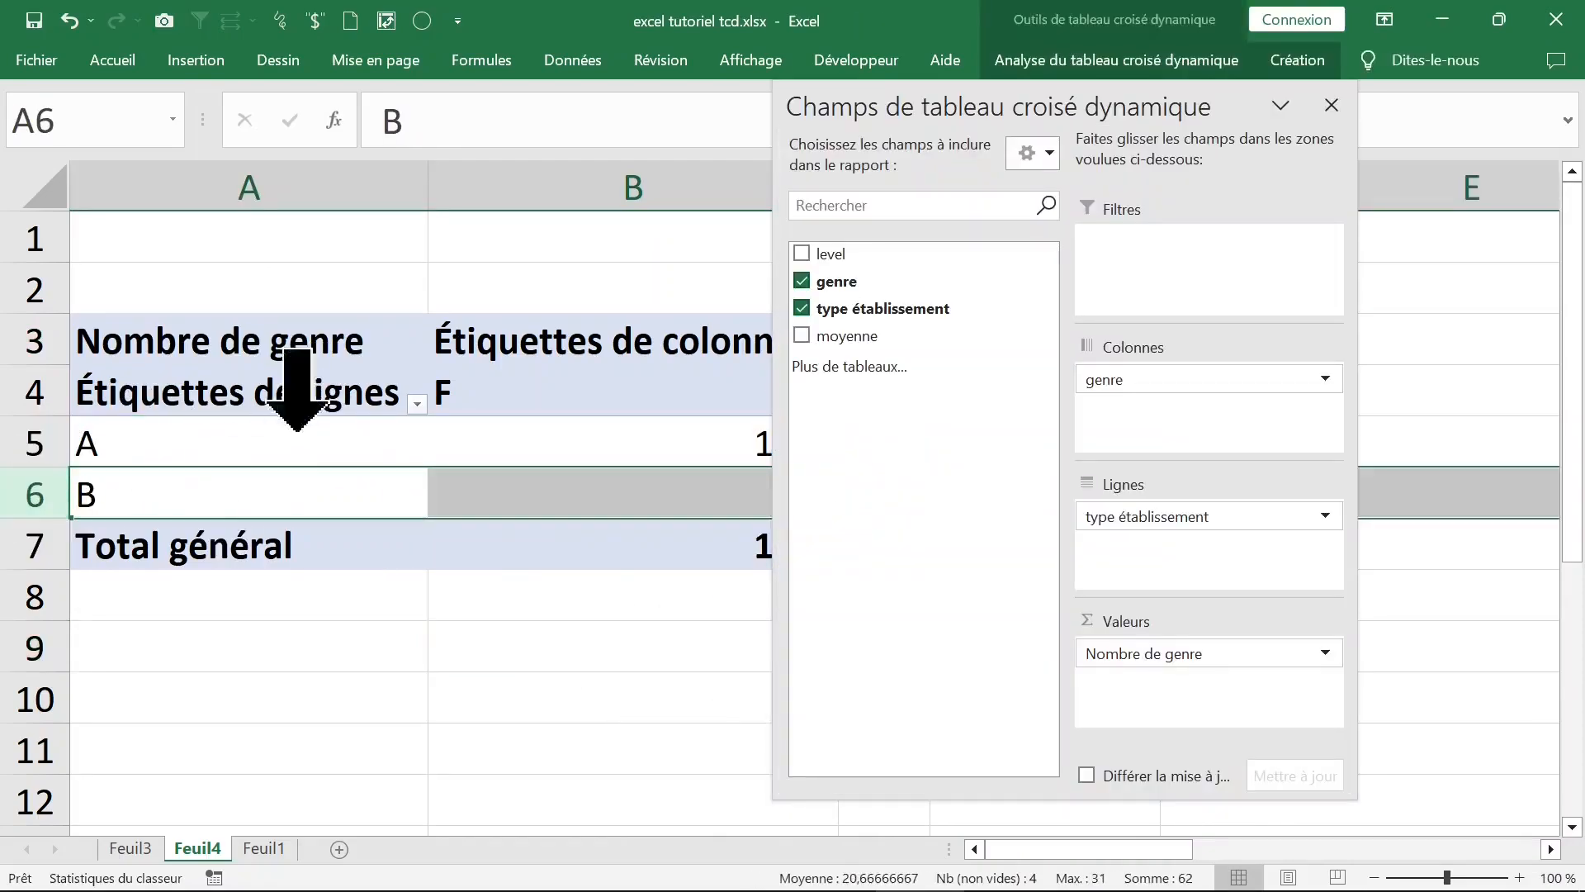
pyautogui.click(1332, 105)
pyautogui.click(652, 190)
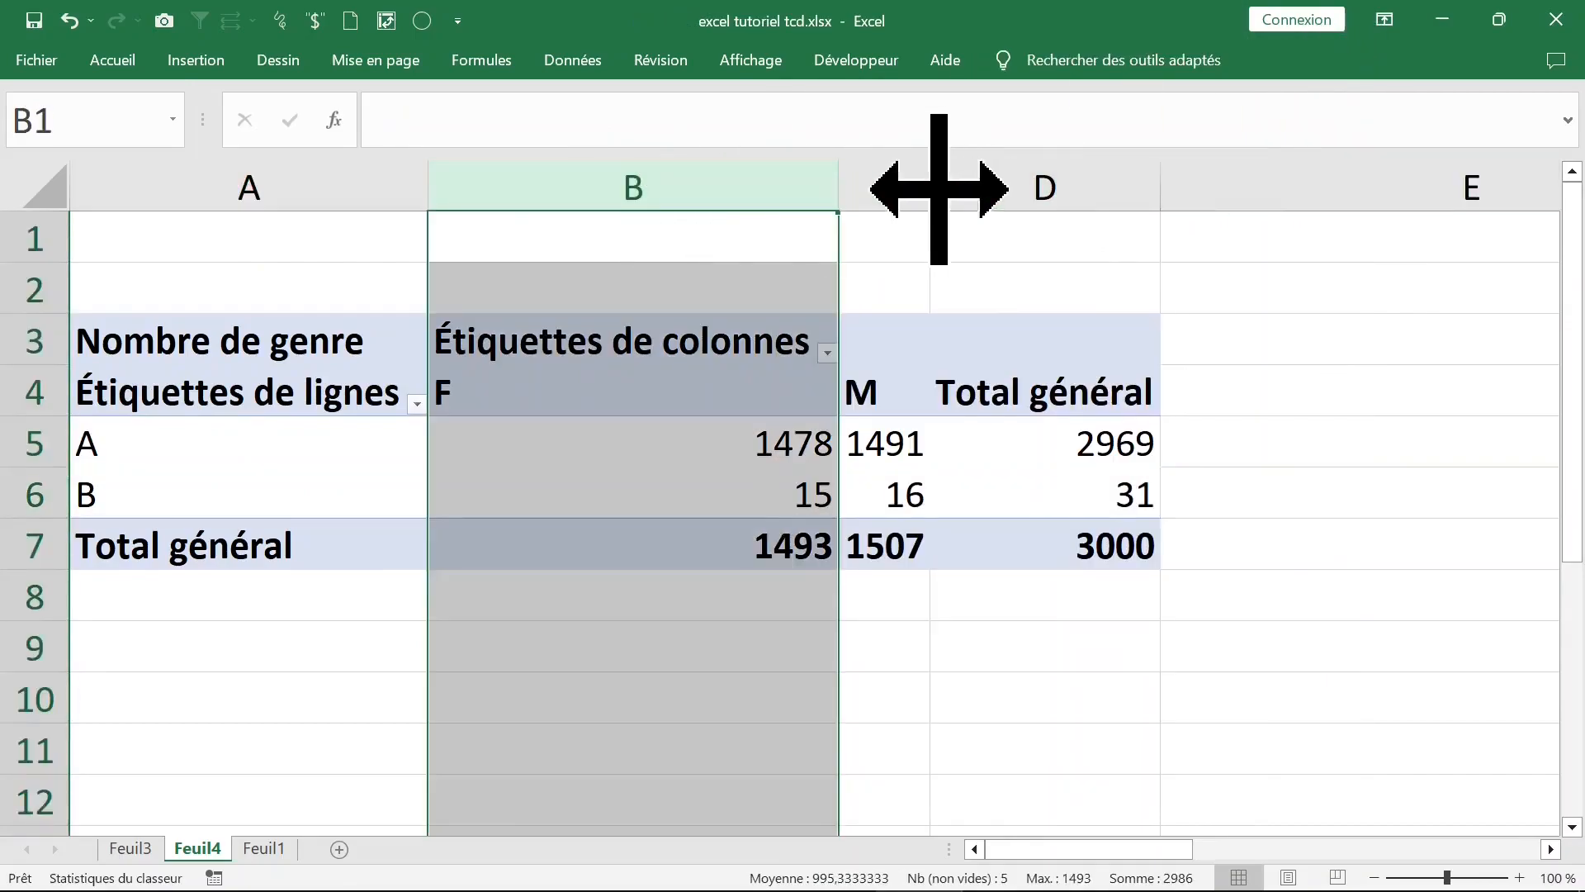
pyautogui.click(904, 185)
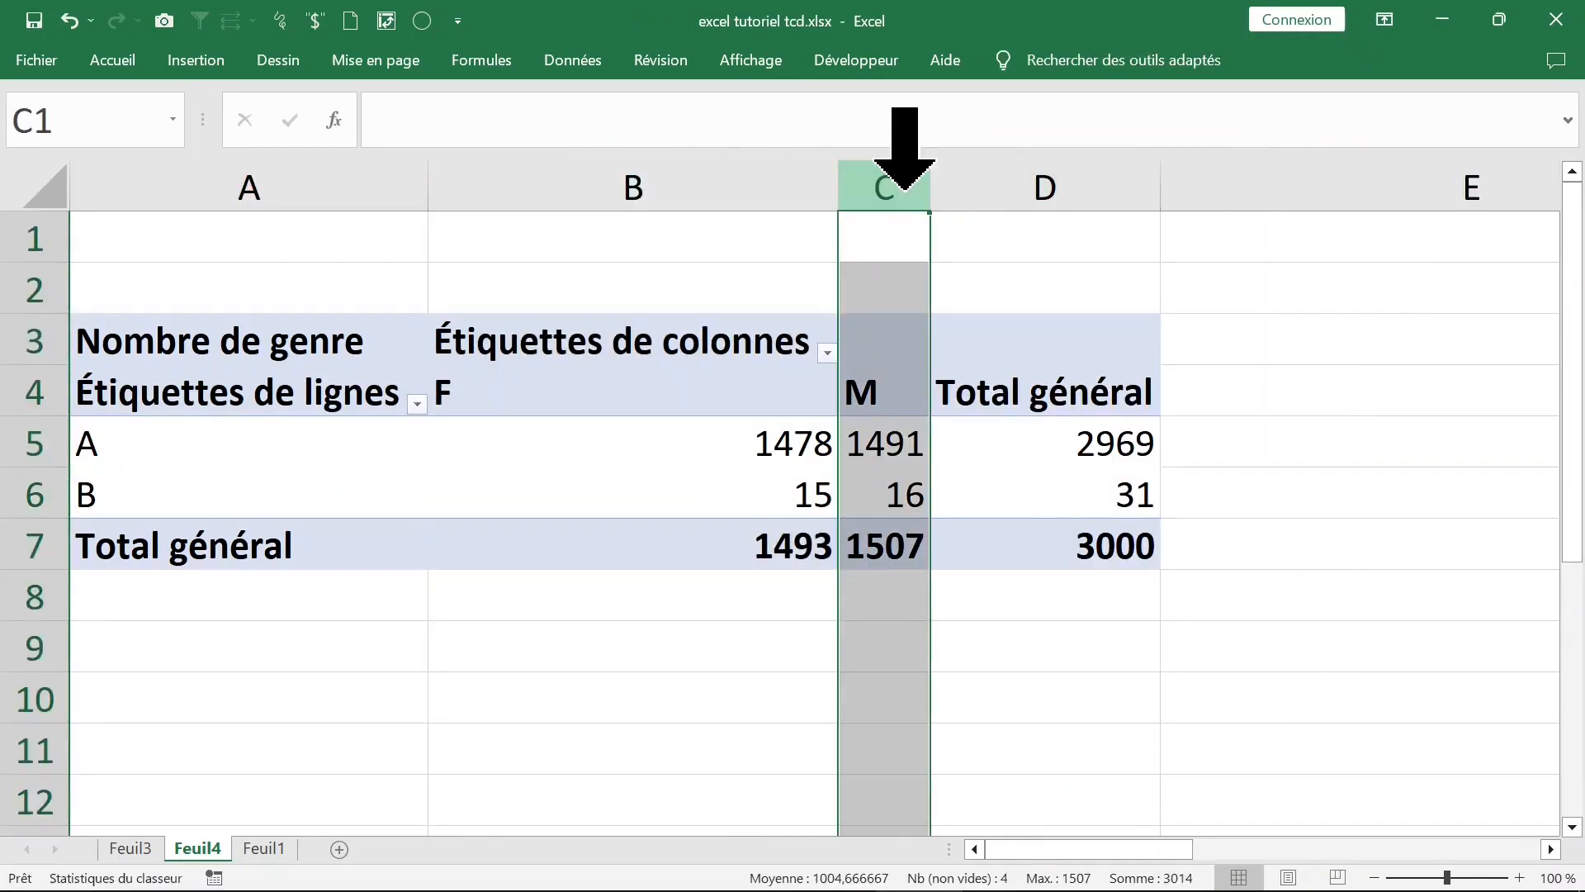
# Step: Set the pivot table's report layout to Afficher sous forme tabulaire
pyautogui.click(670, 334)
pyautogui.click(1303, 65)
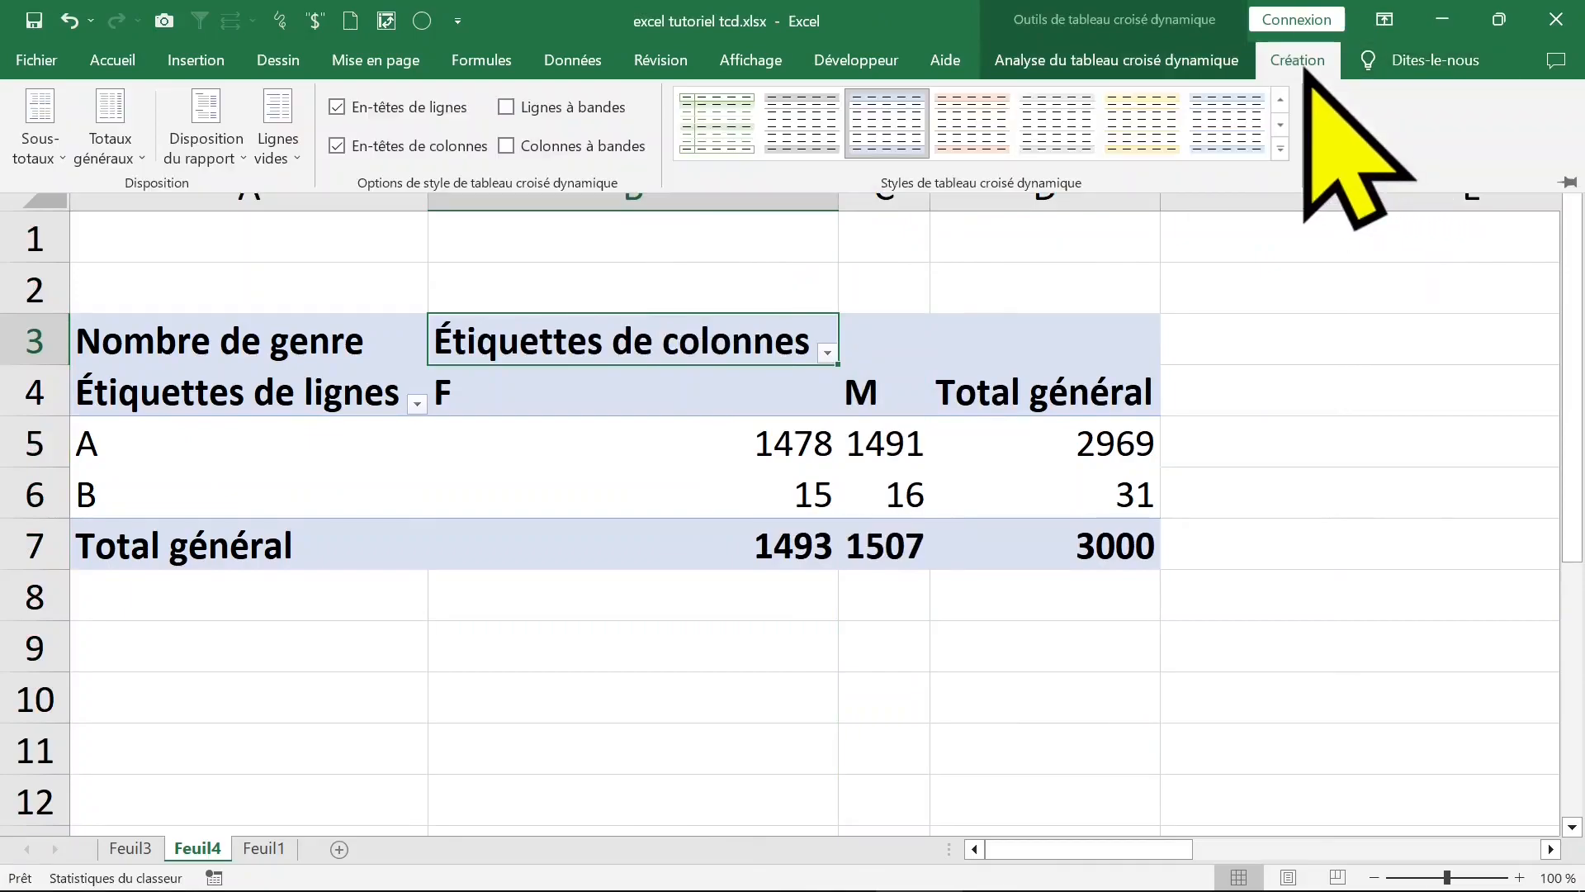
pyautogui.click(198, 152)
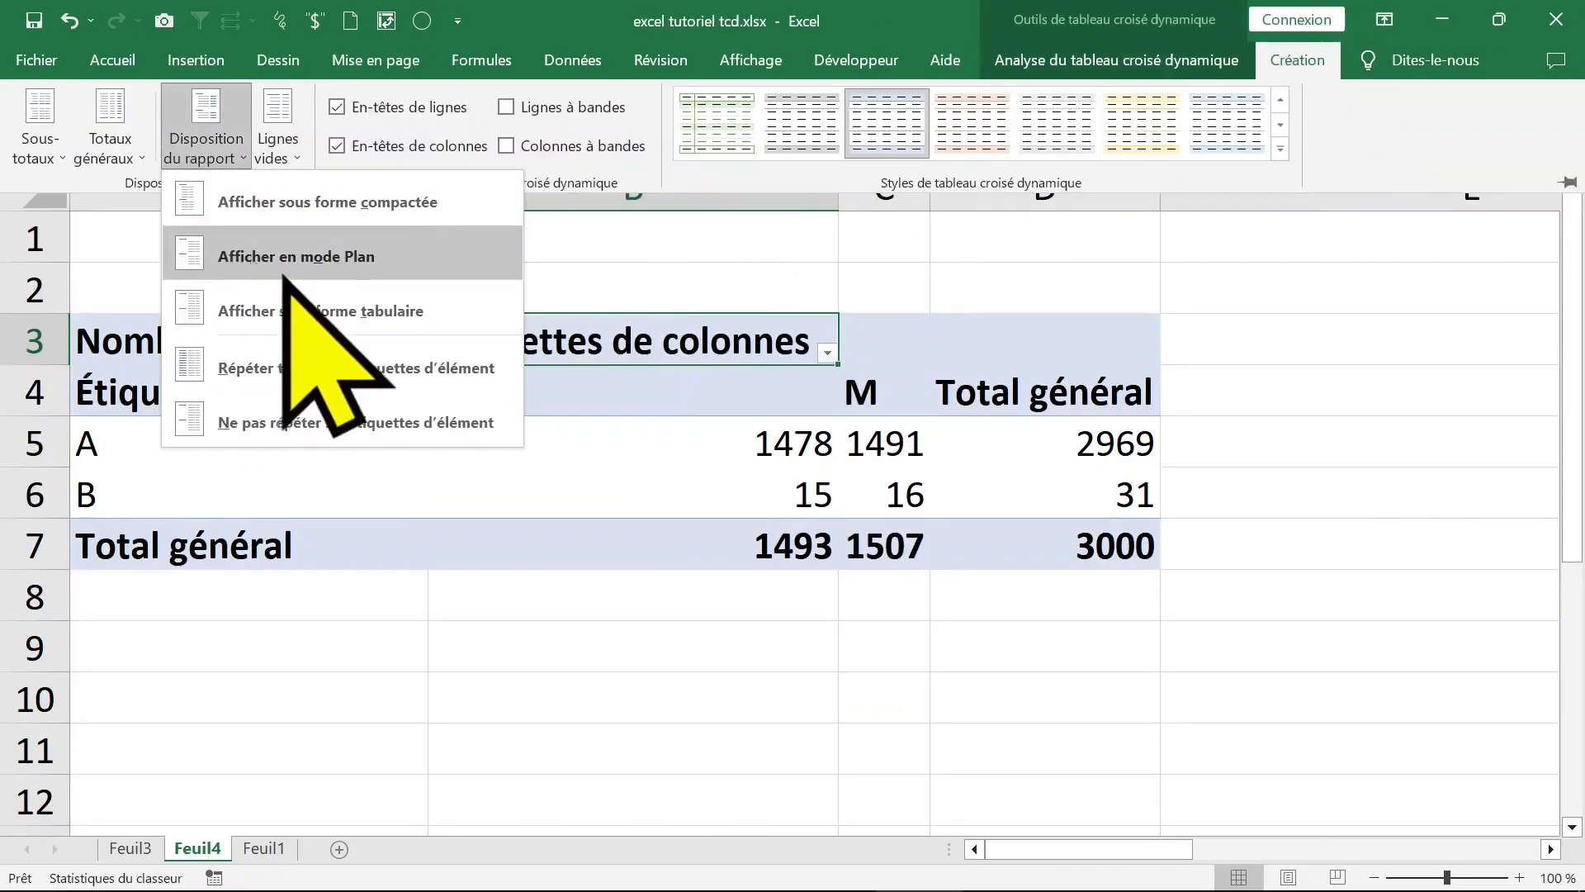
pyautogui.click(347, 310)
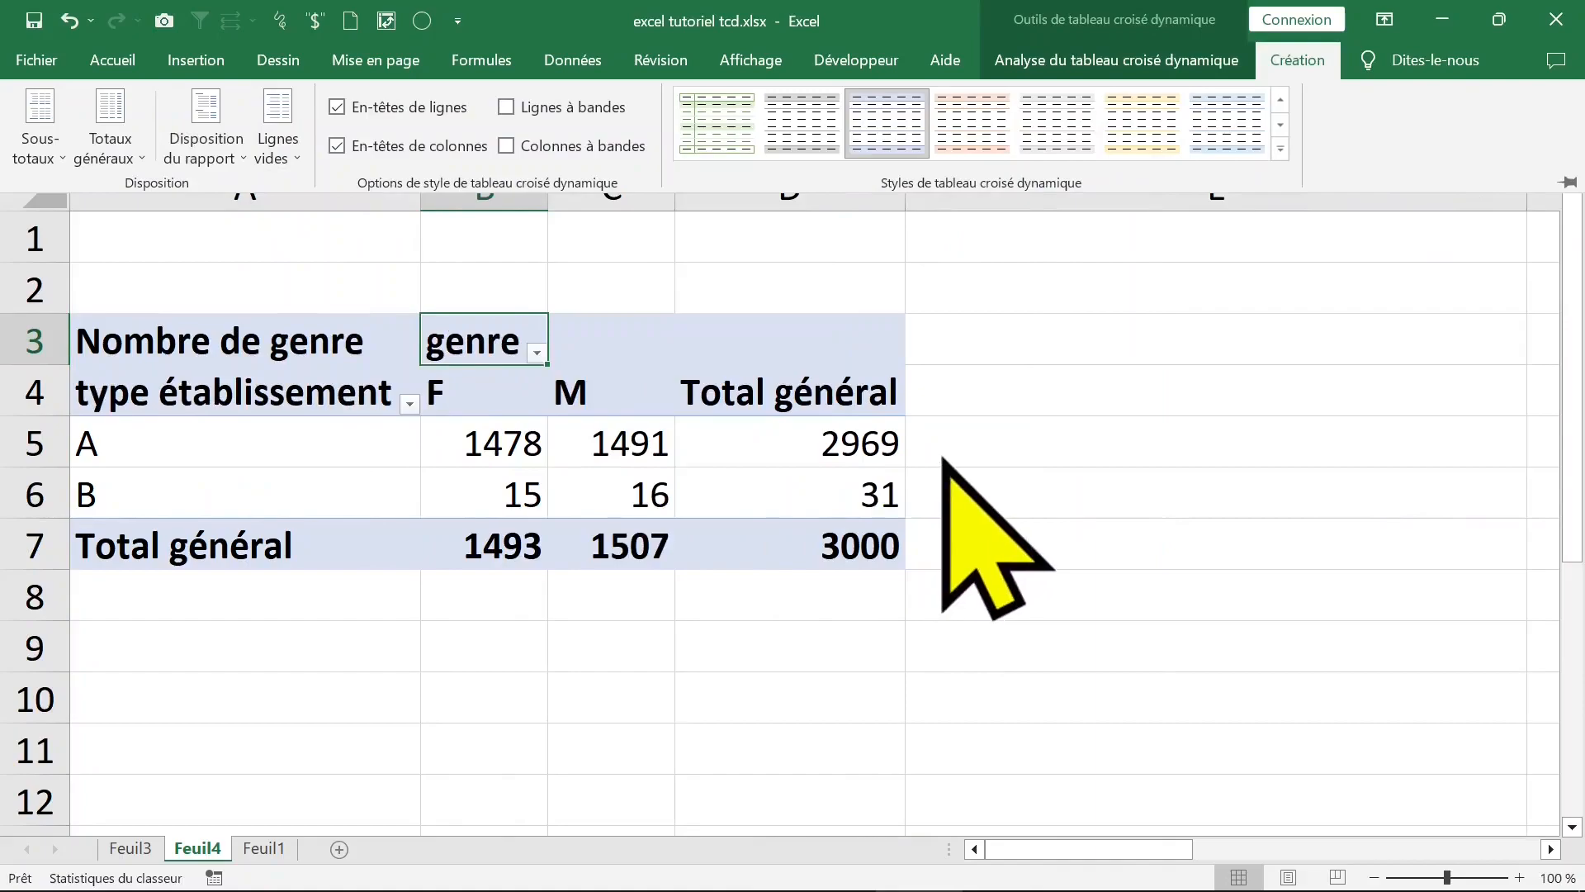
# Step: Examine the type A counts by genre and the filter options of the type établissement and genre headers
pyautogui.click(743, 429)
pyautogui.click(698, 443)
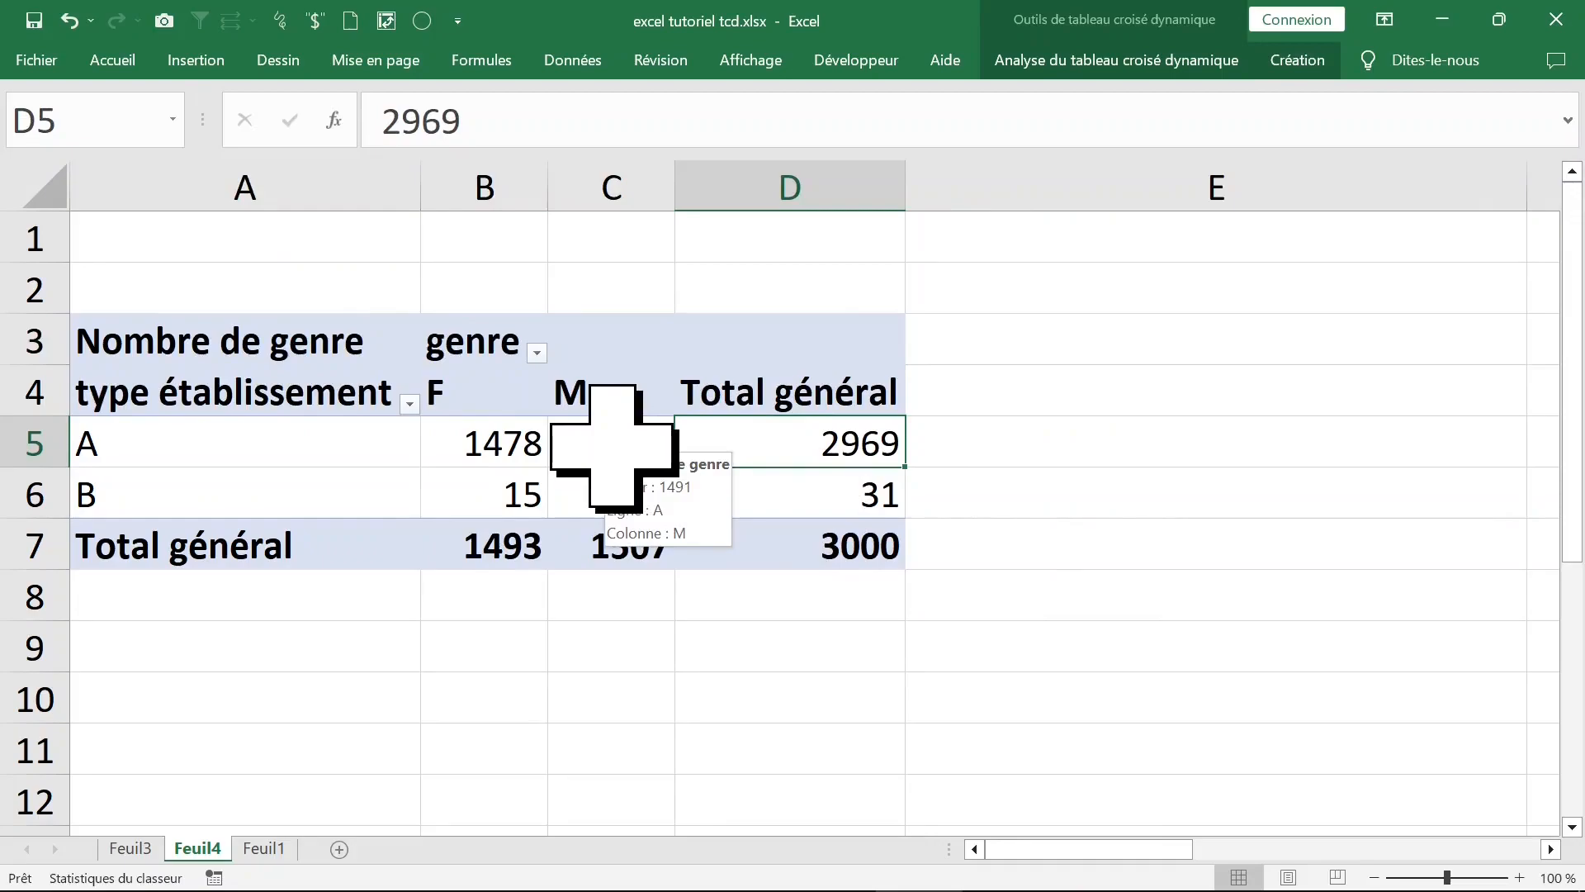
pyautogui.click(495, 450)
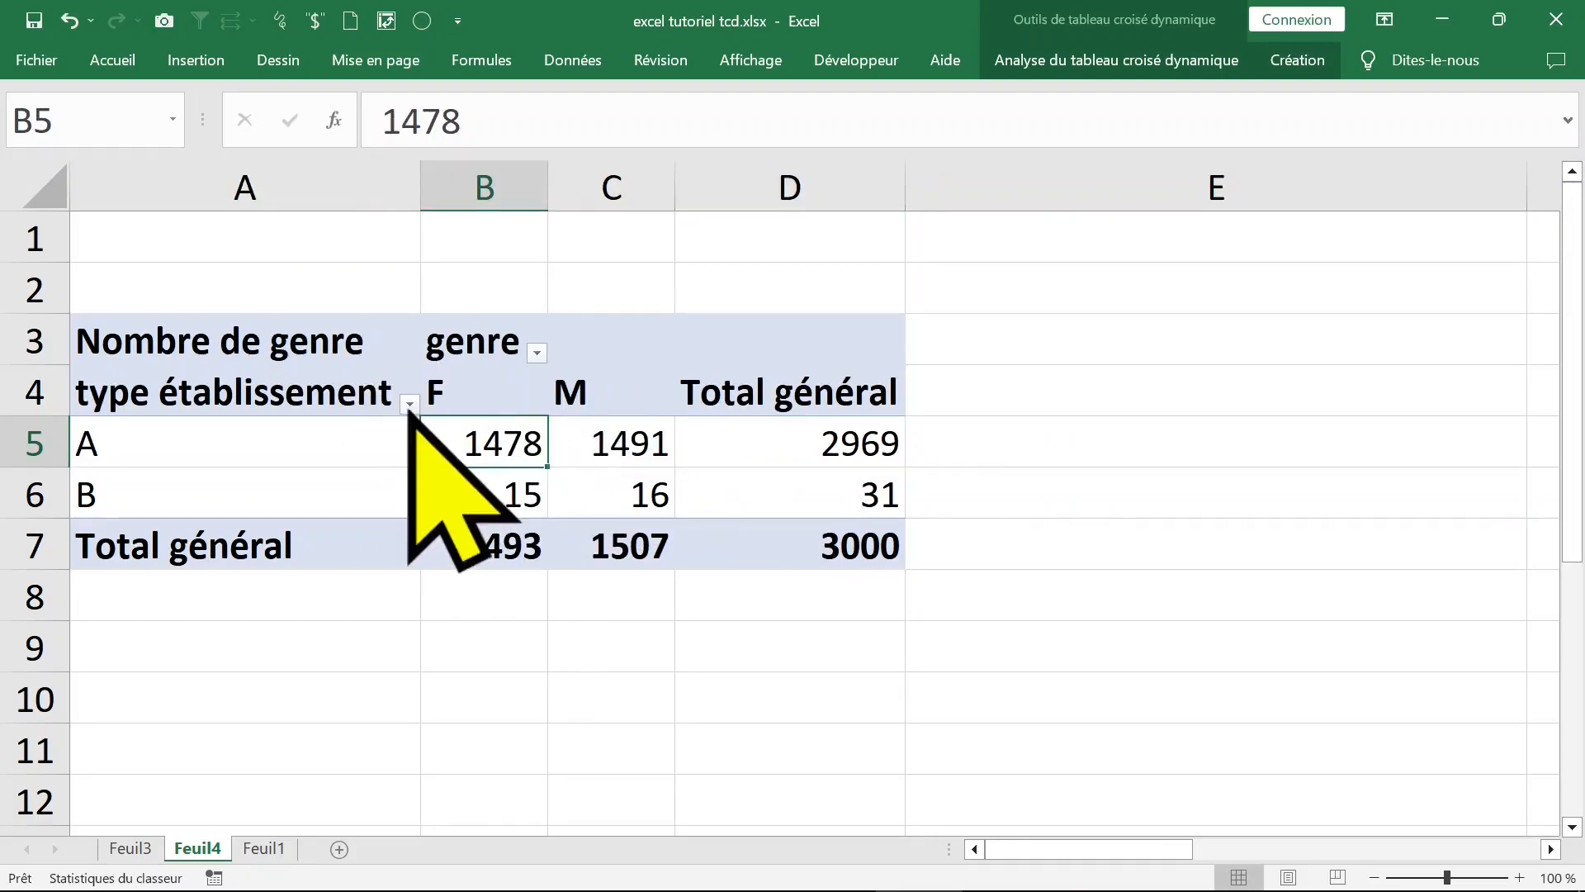
pyautogui.click(409, 403)
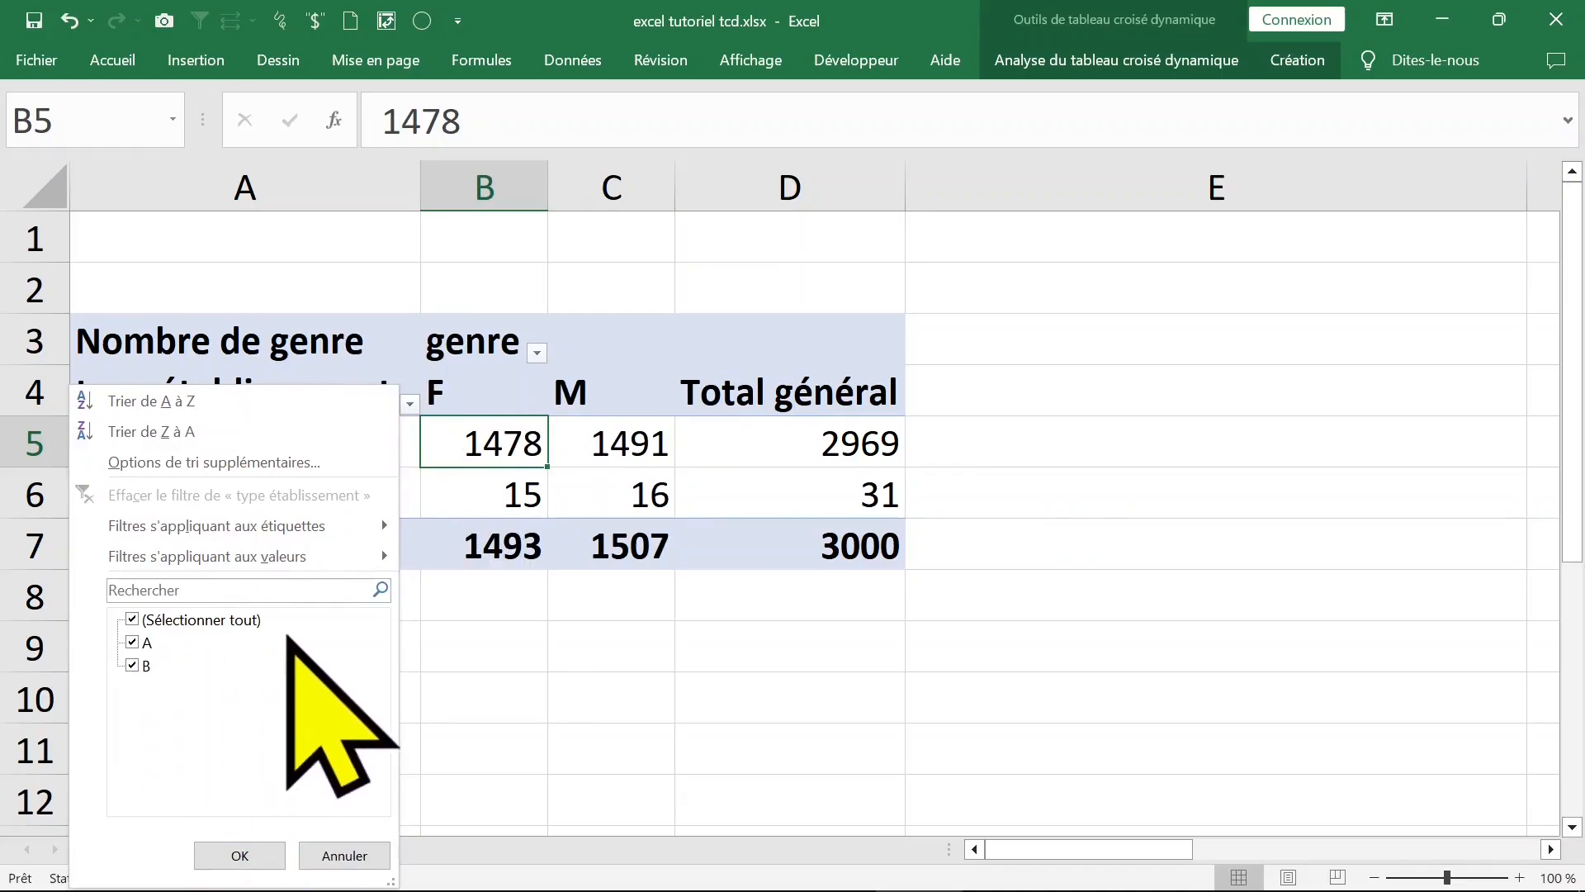
pyautogui.click(340, 853)
pyautogui.click(565, 462)
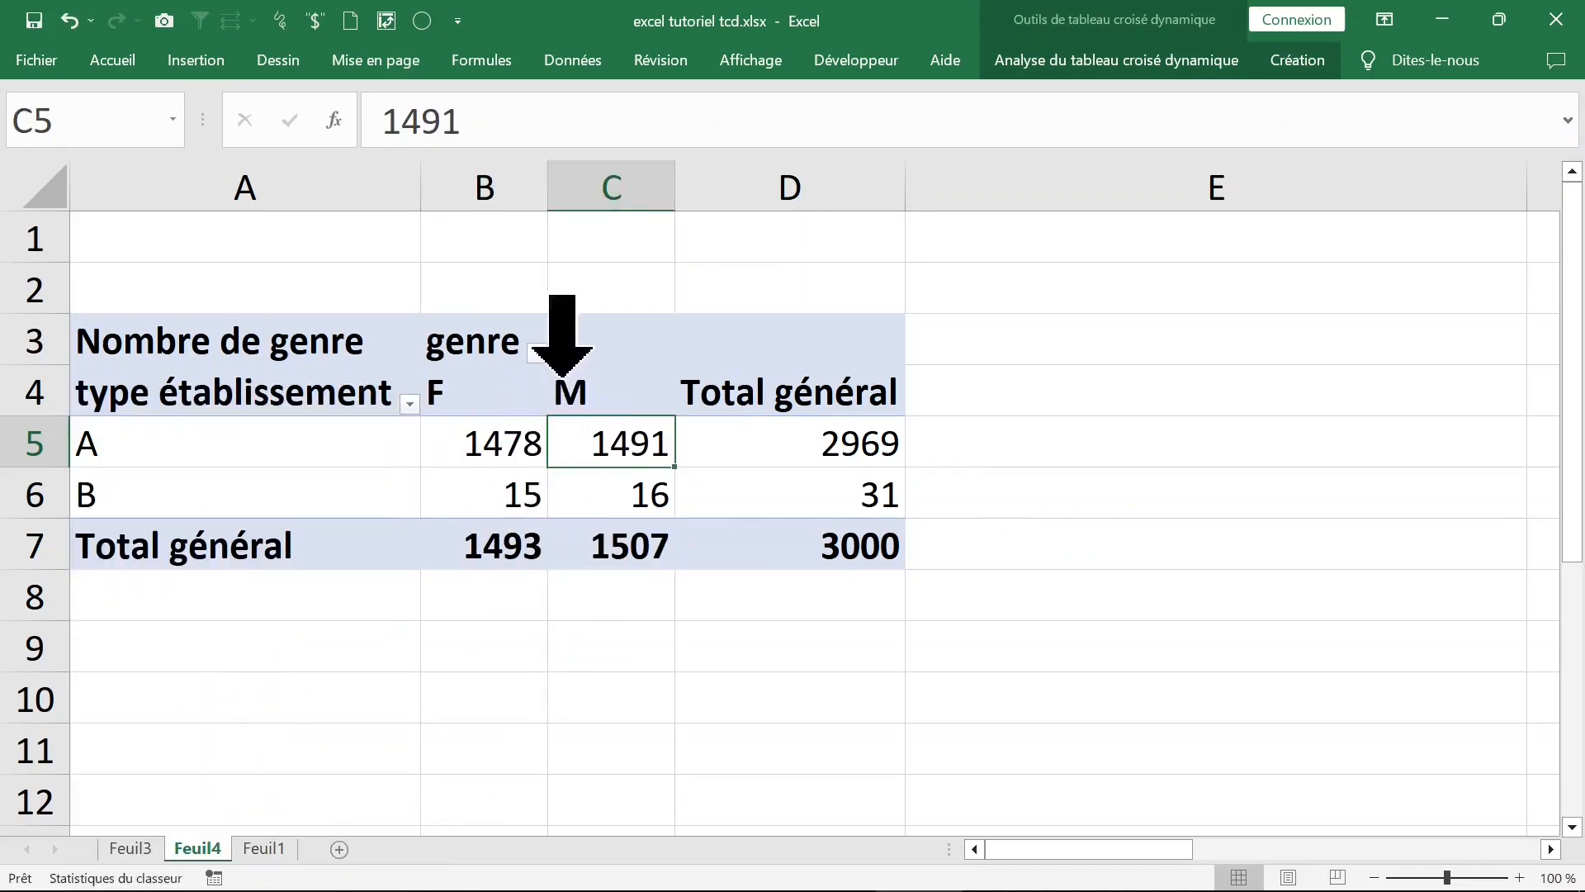
pyautogui.click(537, 352)
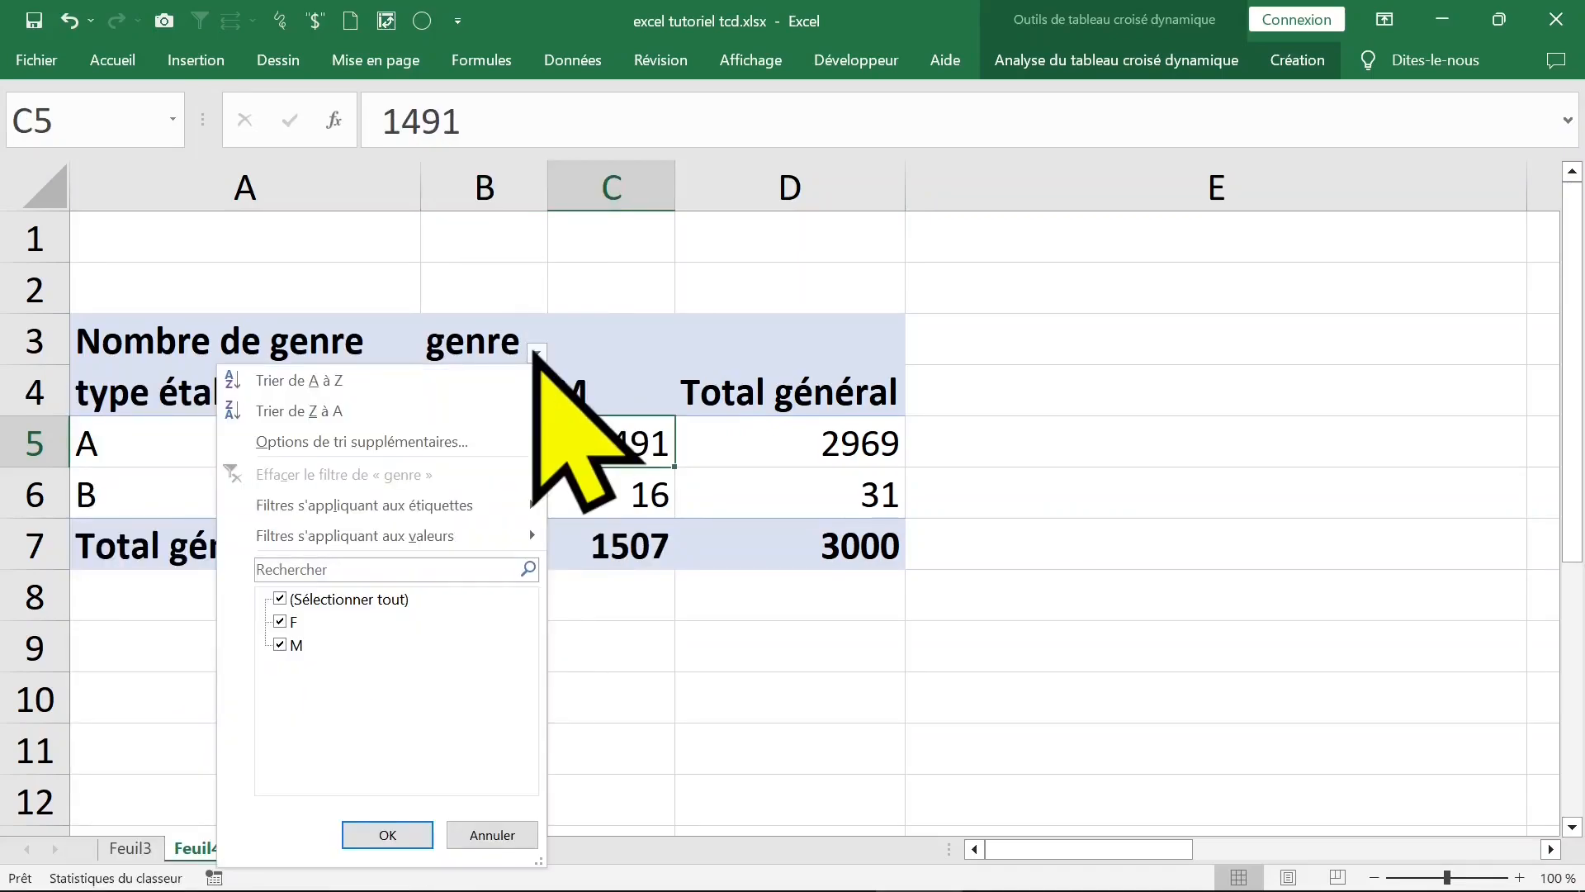
pyautogui.click(590, 653)
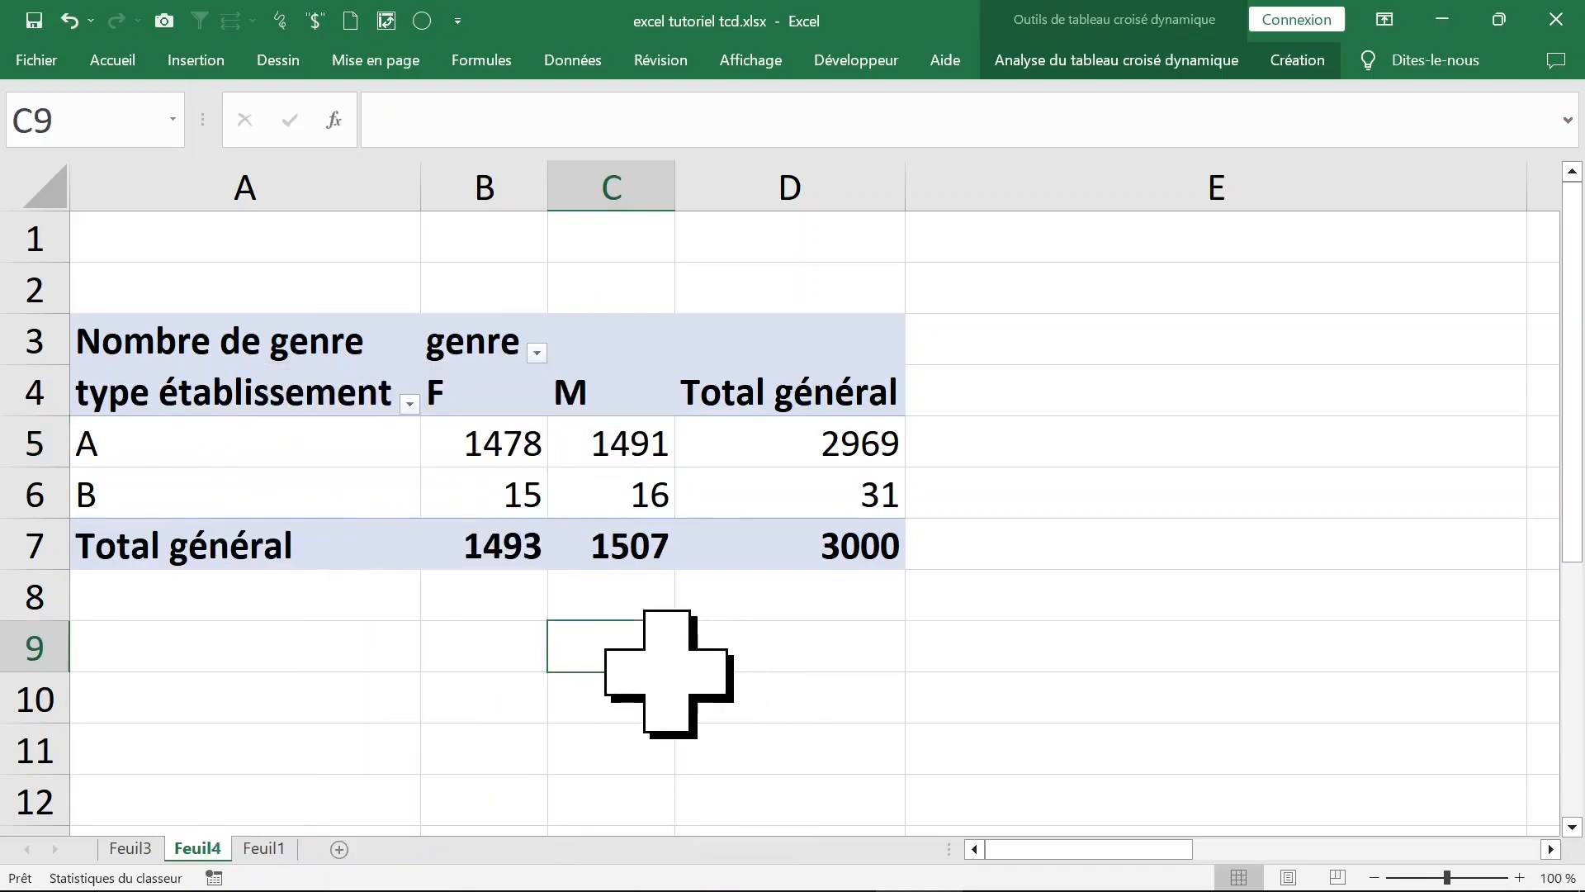
# Step: Show the field list of the type établissement by genre pivot table again
pyautogui.click(485, 450)
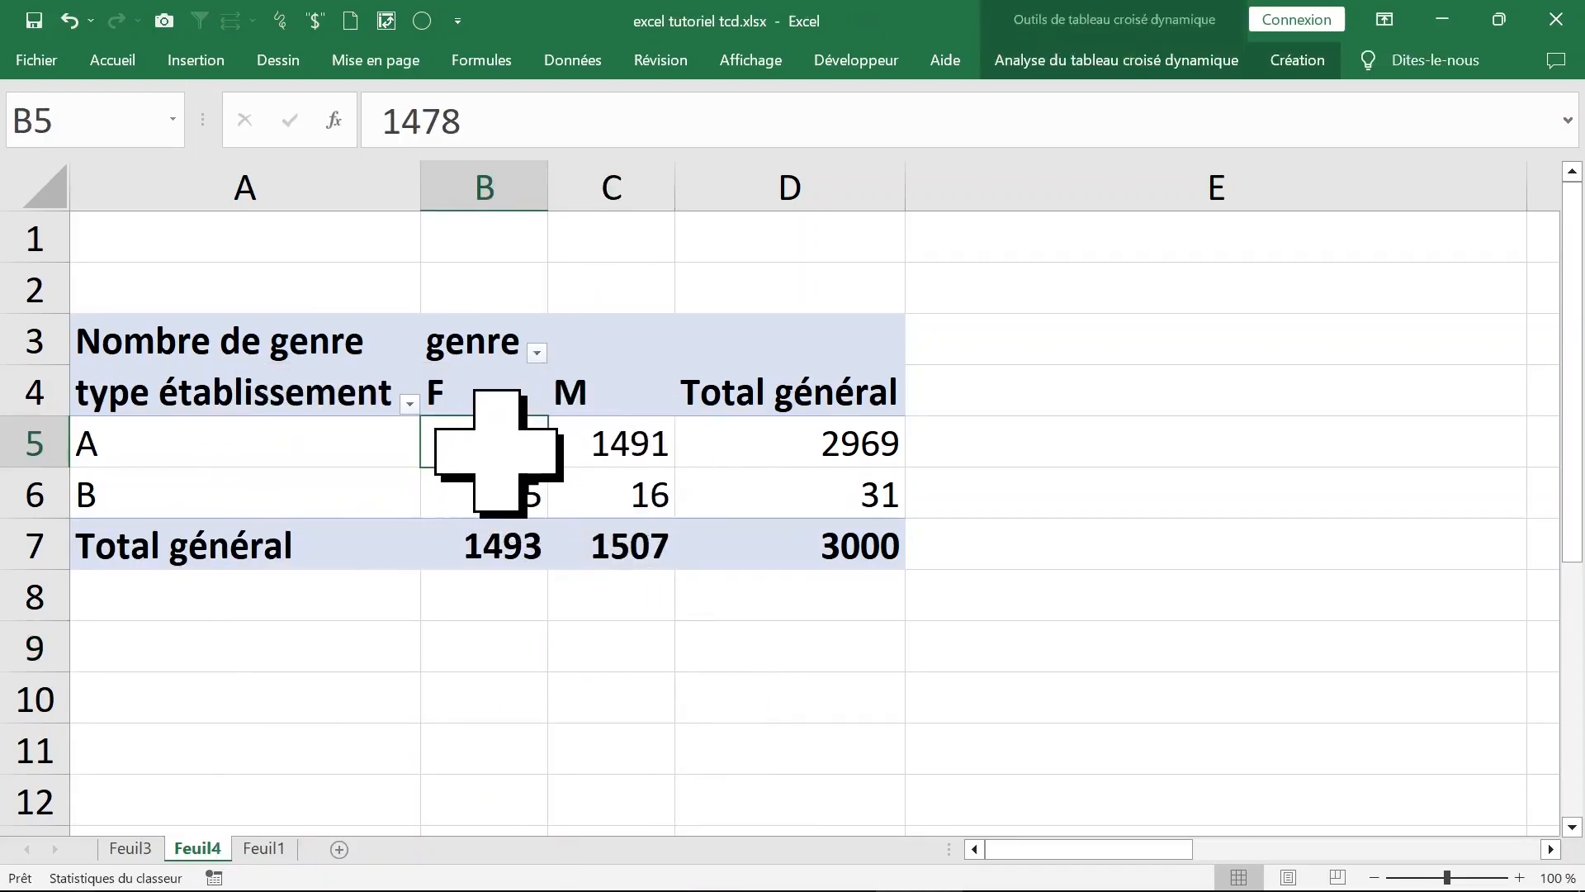
pyautogui.rightClick(484, 450)
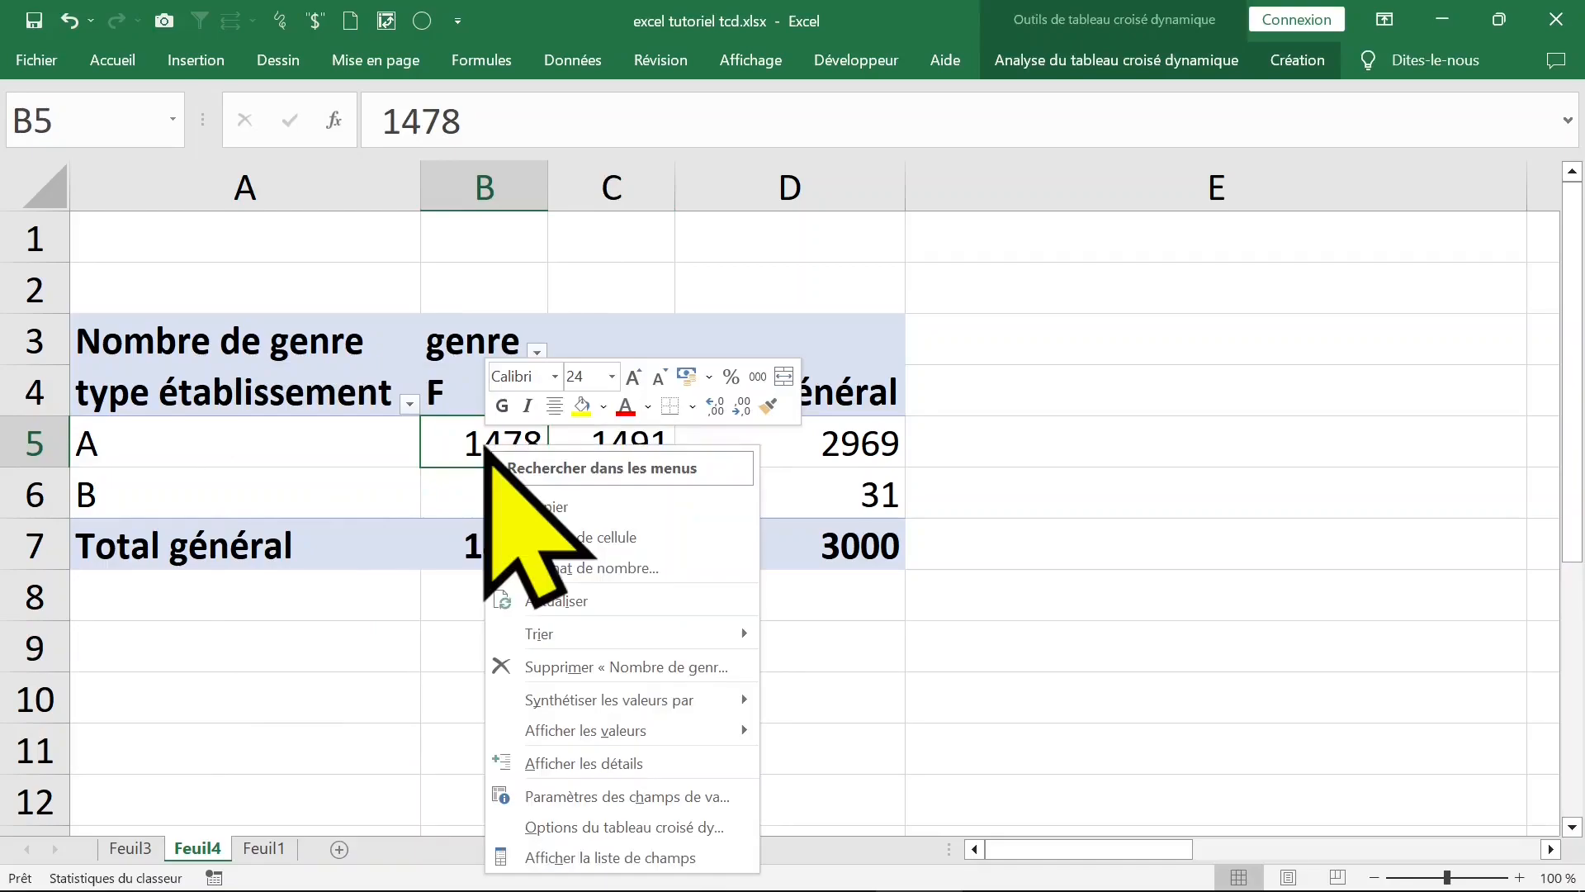
pyautogui.click(611, 857)
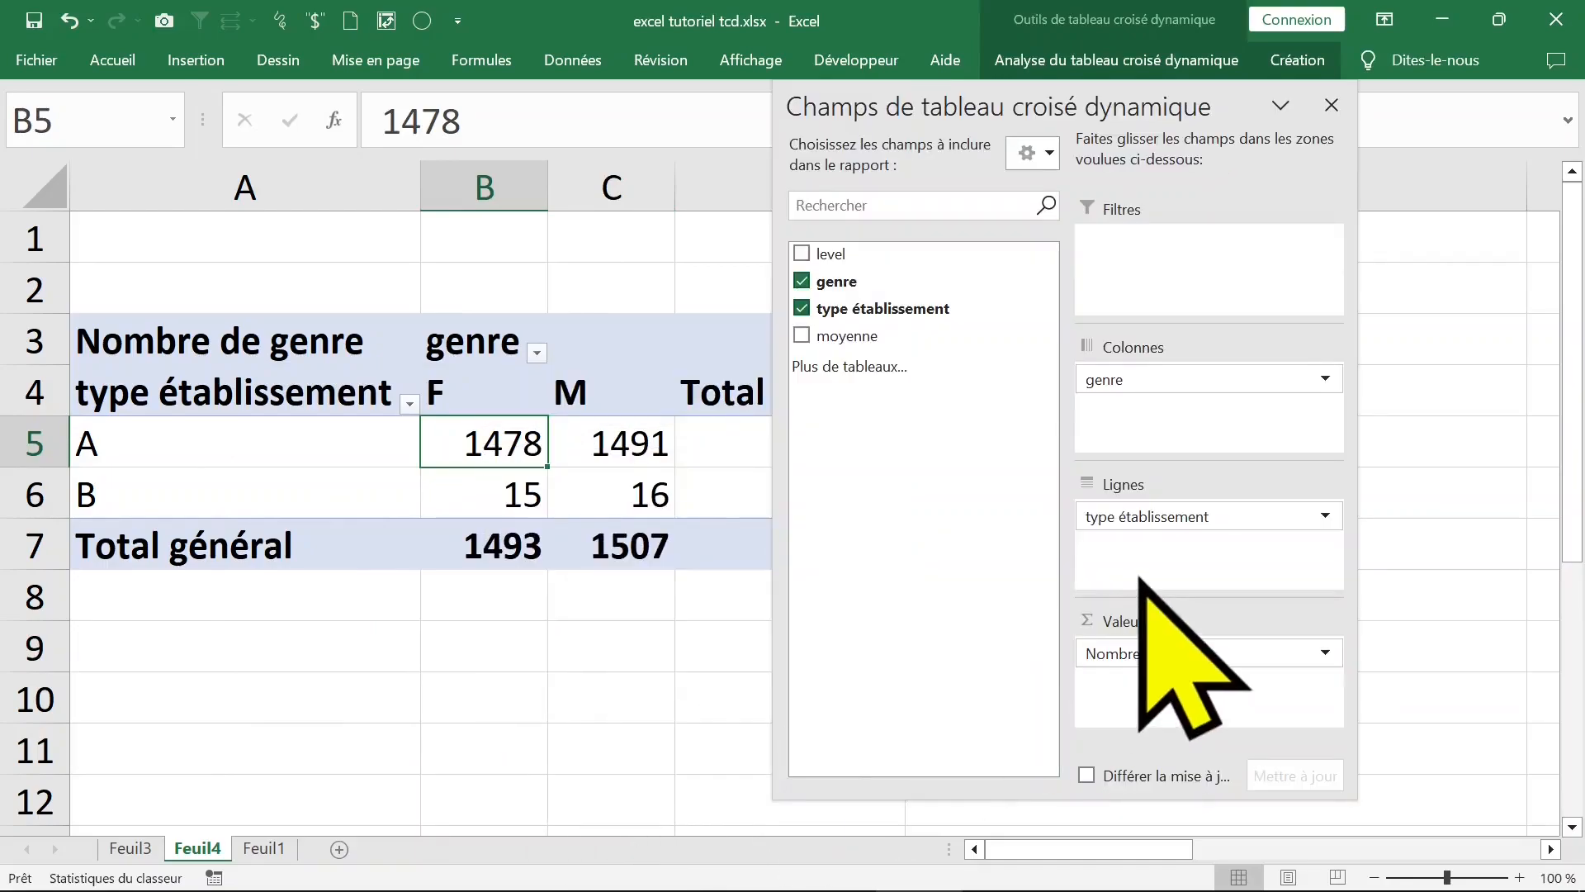